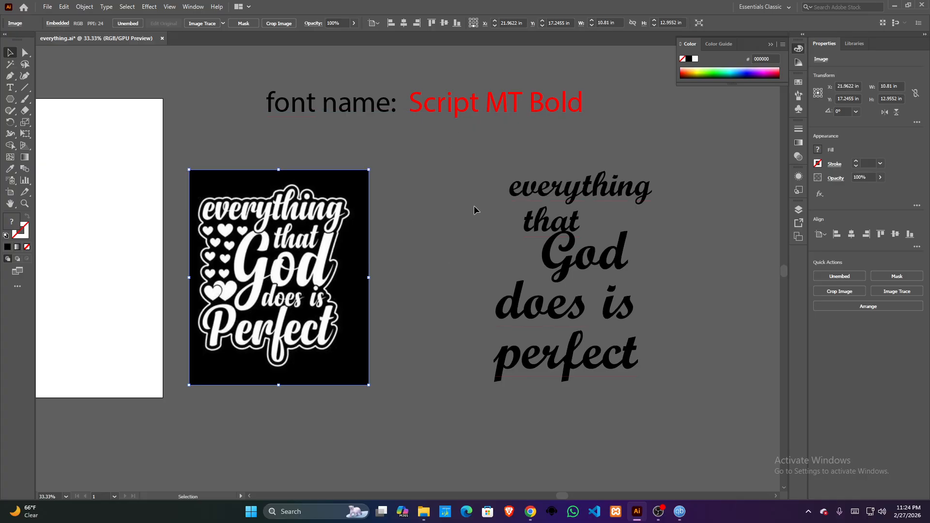
# Spread the stacked words apart, moving "perfect" and "does is" down, "God" out to the right, and "everything" up and to the left
pyautogui.moveTo(564, 365); pyautogui.dragTo(565, 397)
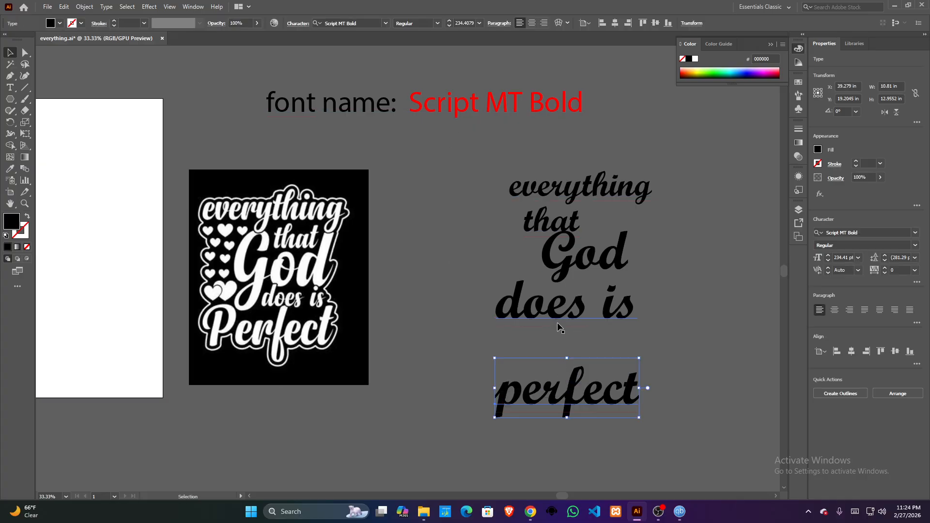
pyautogui.moveTo(557, 304); pyautogui.dragTo(559, 324)
pyautogui.moveTo(577, 196); pyautogui.dragTo(572, 172)
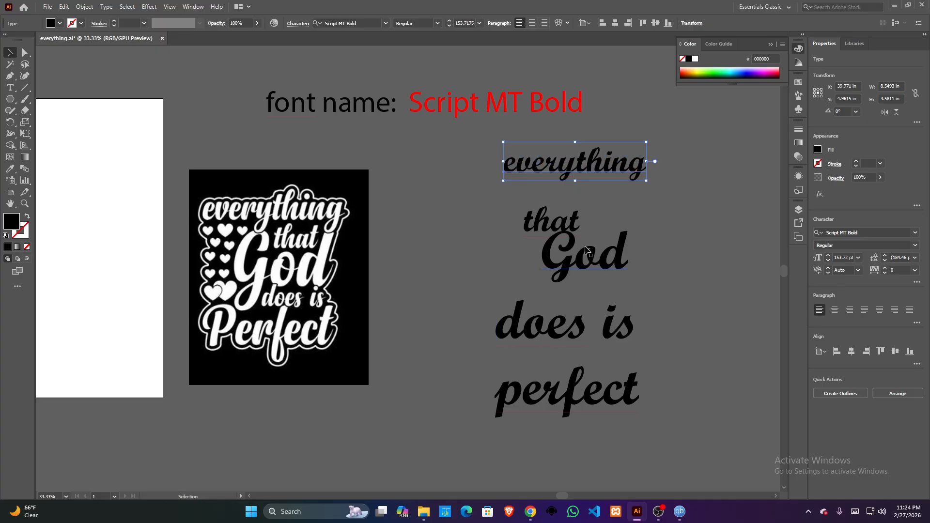
pyautogui.moveTo(586, 249); pyautogui.dragTo(695, 251)
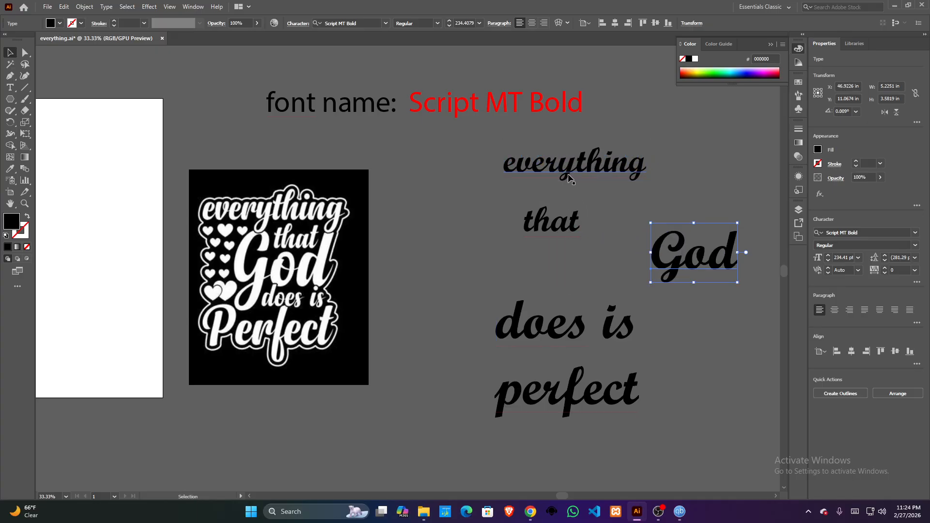
pyautogui.moveTo(570, 178); pyautogui.dragTo(550, 178)
pyautogui.moveTo(545, 227); pyautogui.dragTo(525, 226)
pyautogui.moveTo(567, 173); pyautogui.dragTo(545, 170)
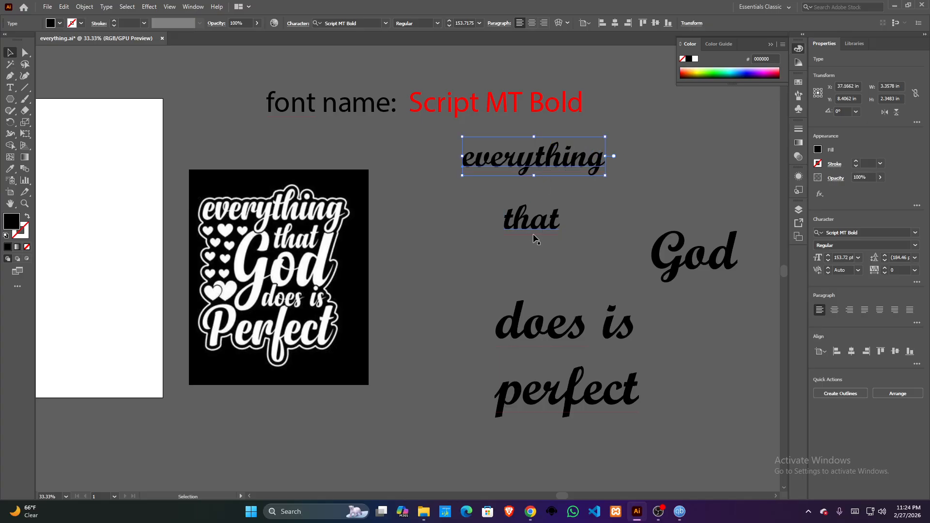
pyautogui.moveTo(533, 229); pyautogui.dragTo(553, 229)
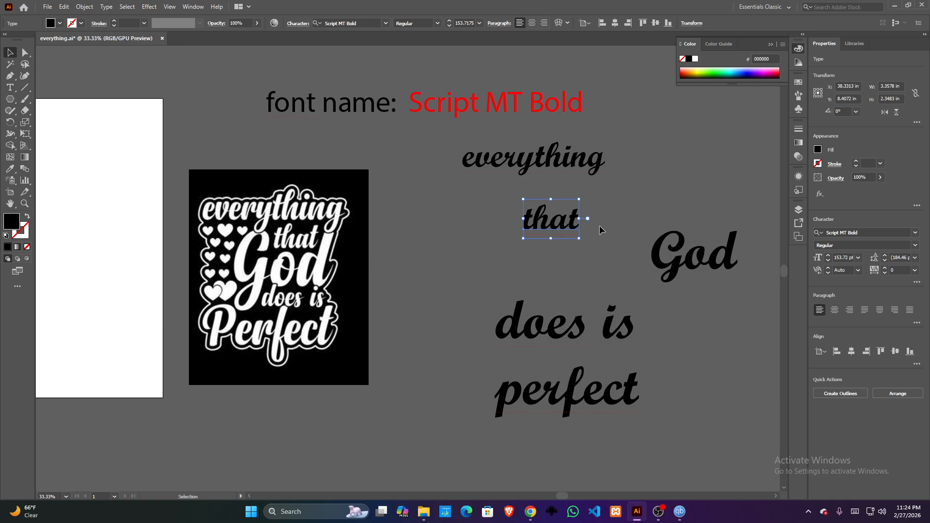
# Move "that" above "God" and enlarge the word "everything" to about 173 pt
pyautogui.moveTo(574, 229); pyautogui.dragTo(721, 198)
pyautogui.moveTo(515, 160); pyautogui.dragTo(502, 199)
pyautogui.moveTo(592, 214); pyautogui.dragTo(601, 221)
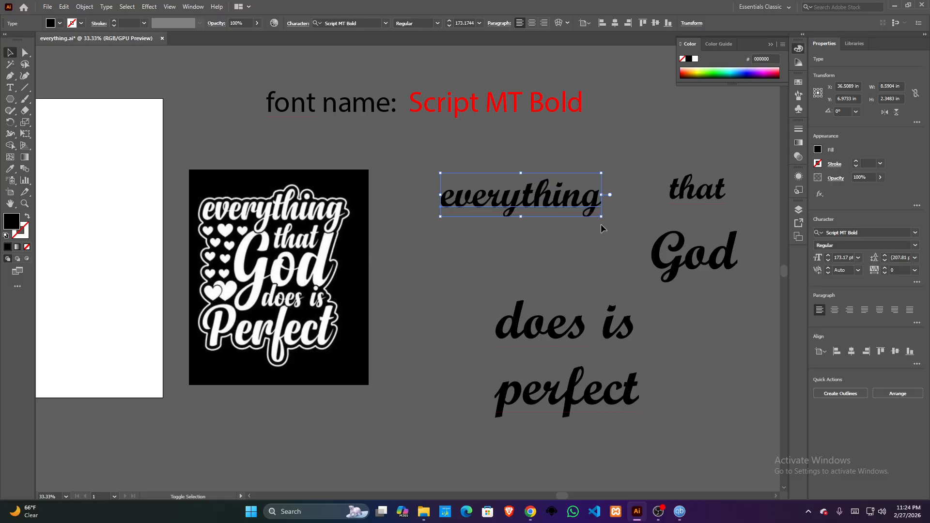
pyautogui.click(648, 218)
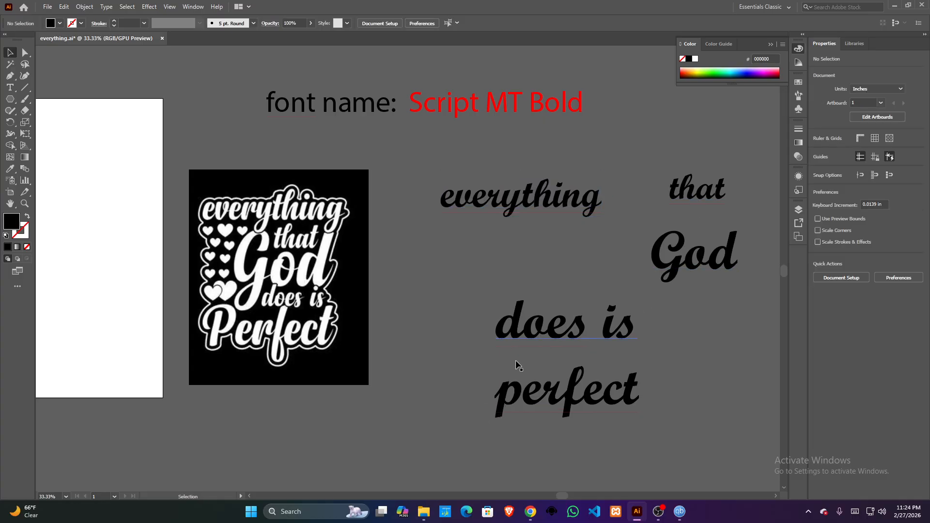
# Move "perfect" and "does is" lower out of the way and place "God" underneath "everything"
pyautogui.moveTo(557, 397); pyautogui.dragTo(692, 431)
pyautogui.moveTo(555, 352); pyautogui.dragTo(538, 438)
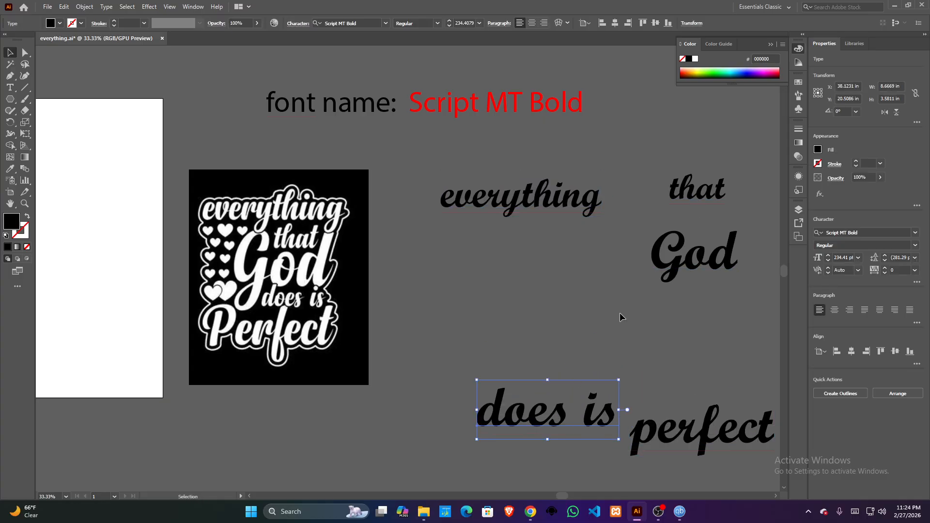
pyautogui.moveTo(687, 268); pyautogui.dragTo(520, 275)
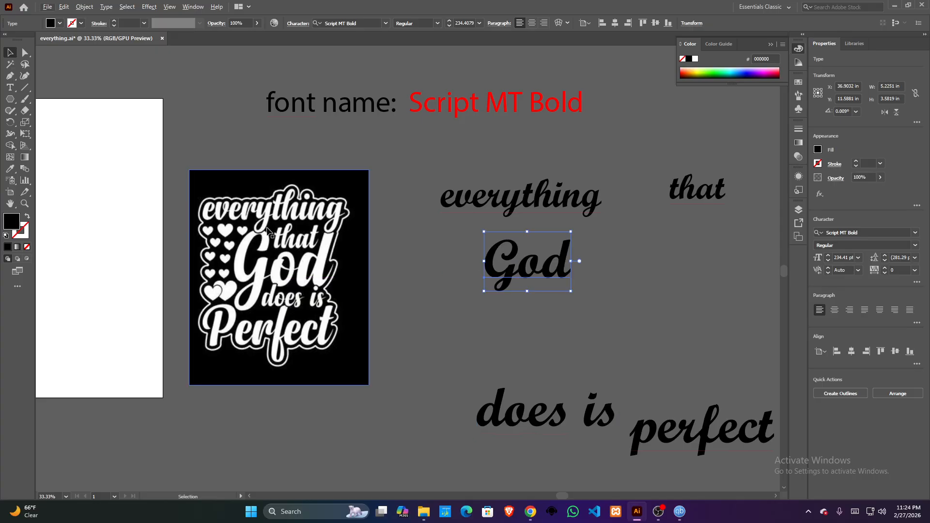
# Enlarge "God" to about 336 pt and fit it against the descenders of "everything", following the letter contacts in the reference image
pyautogui.scroll(3, 253, 245)
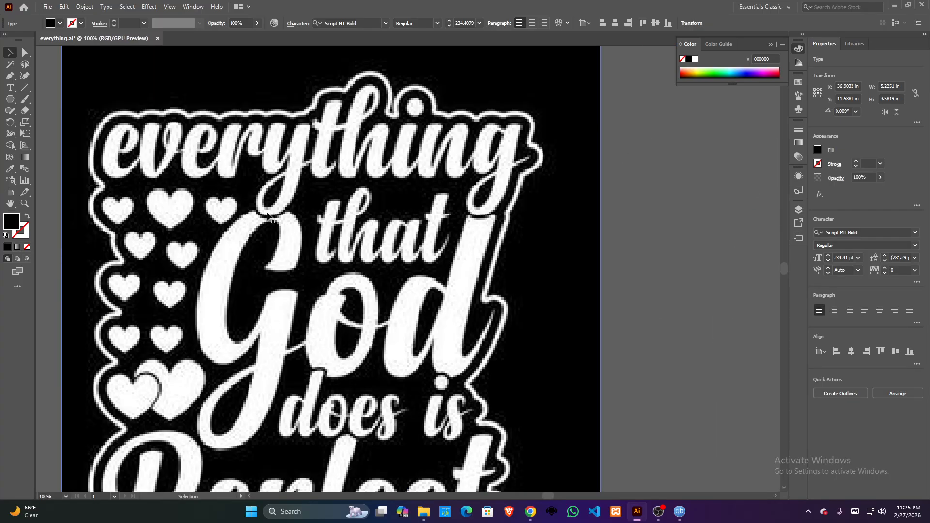
pyautogui.scroll(1, 271, 221)
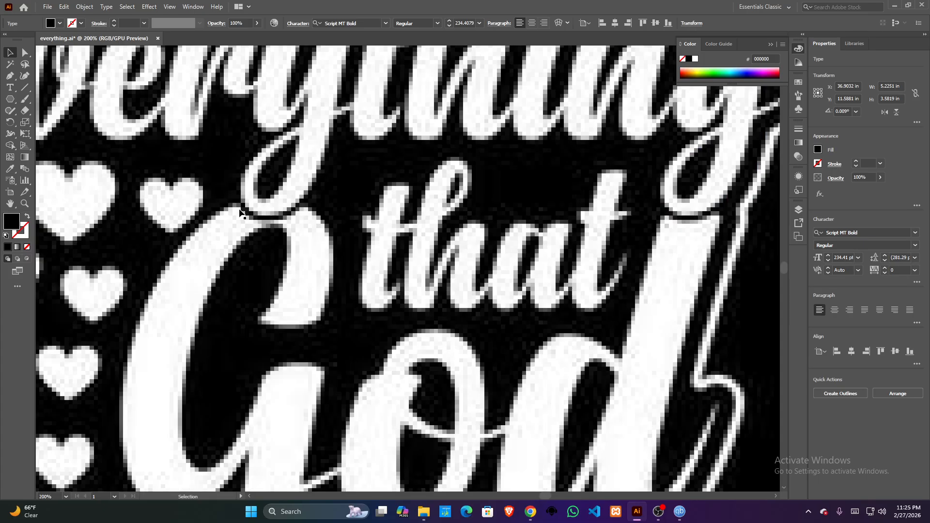
pyautogui.scroll(-3, 302, 232)
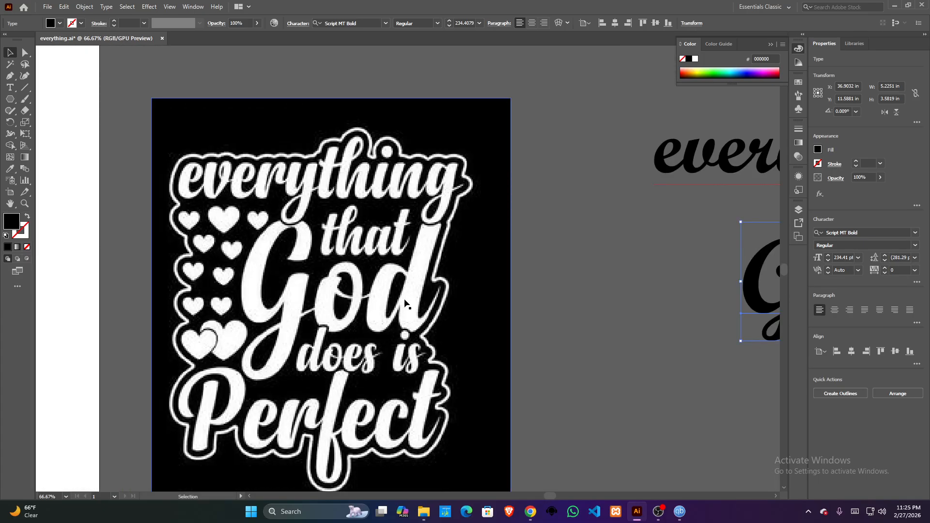
pyautogui.scroll(2, 437, 219)
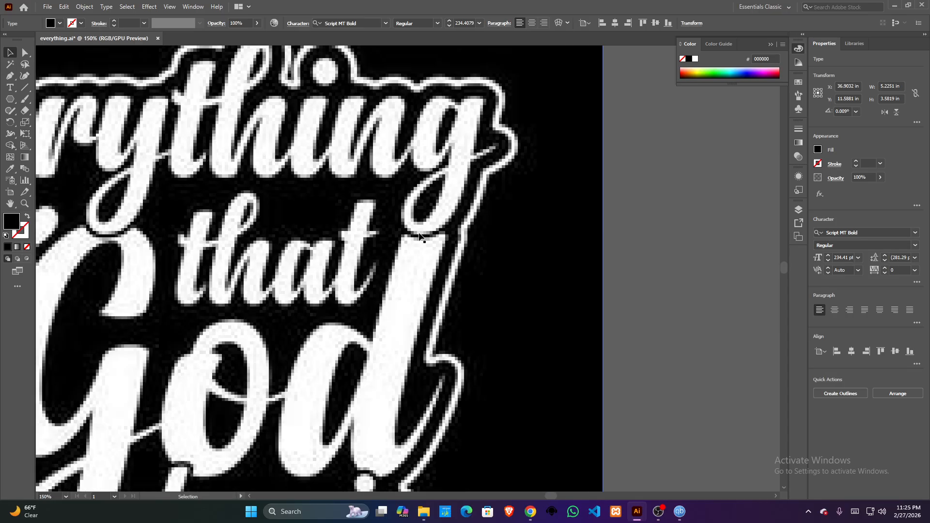
pyautogui.scroll(1, 419, 235)
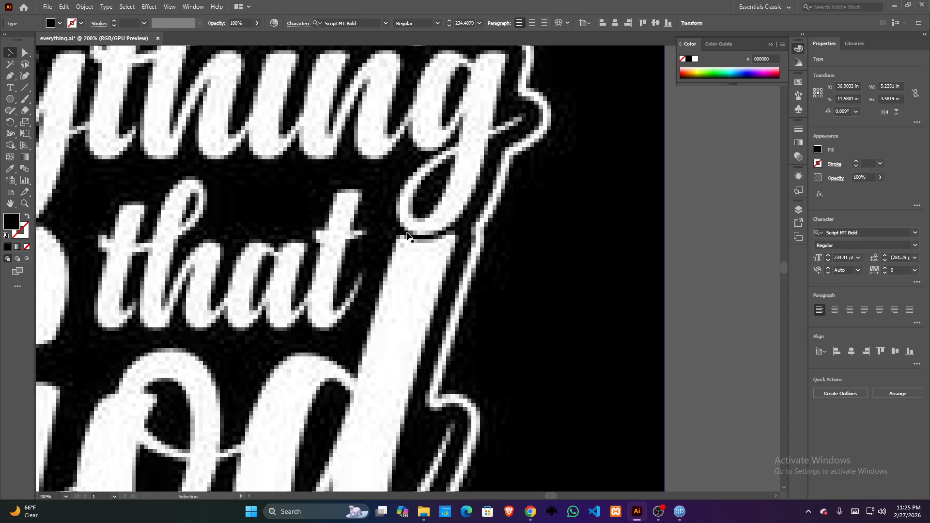
pyautogui.scroll(-5, 407, 235)
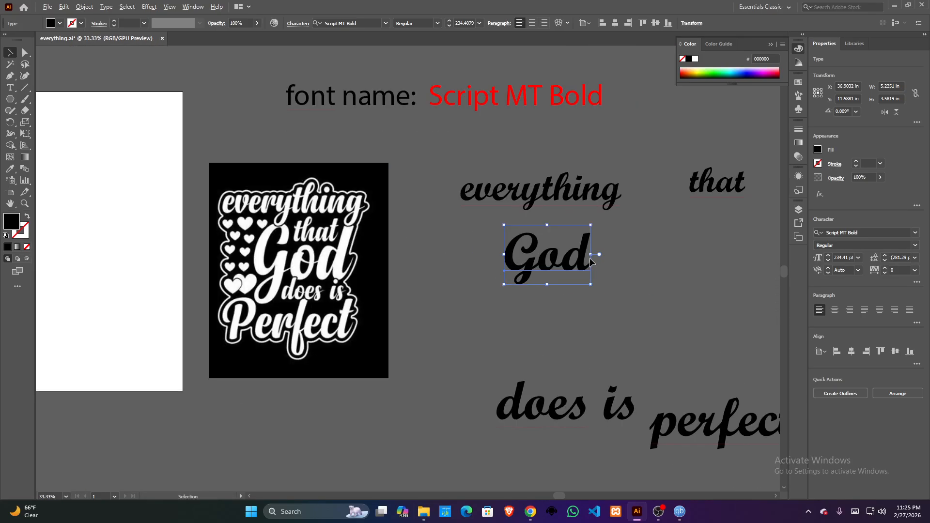
pyautogui.scroll(1, 590, 261)
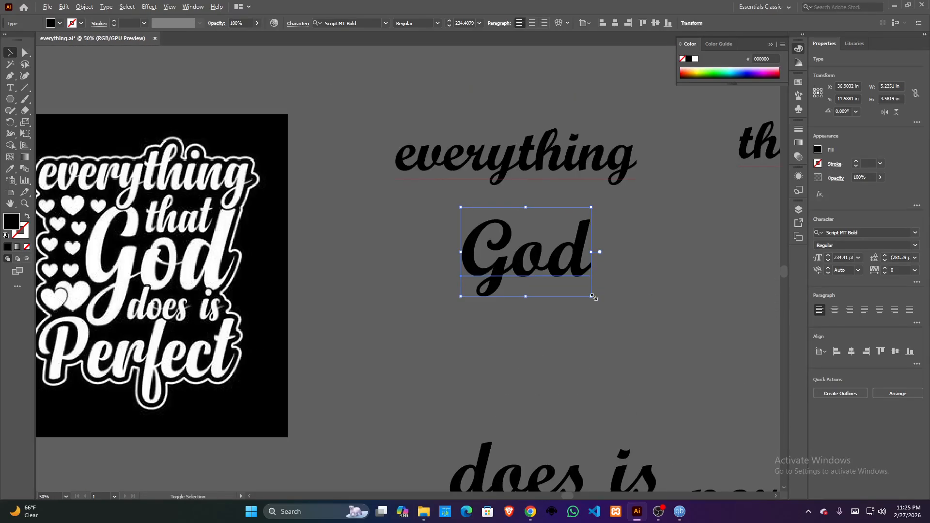
pyautogui.moveTo(592, 296); pyautogui.dragTo(620, 316)
pyautogui.moveTo(525, 272); pyautogui.dragTo(533, 251)
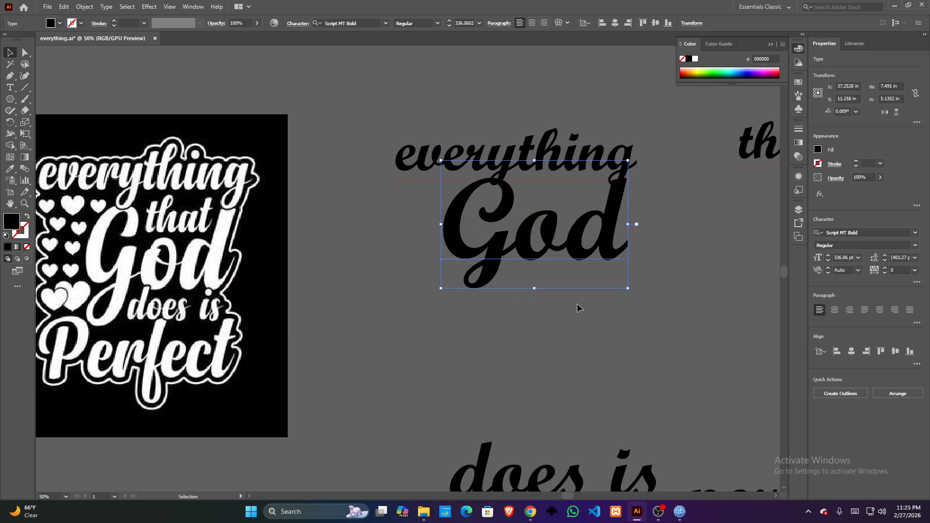
# Nudge the word "God" slightly downward beneath "everything"
pyautogui.press('Down')
pyautogui.press('Down')
pyautogui.press('Down')
pyautogui.press('Down')
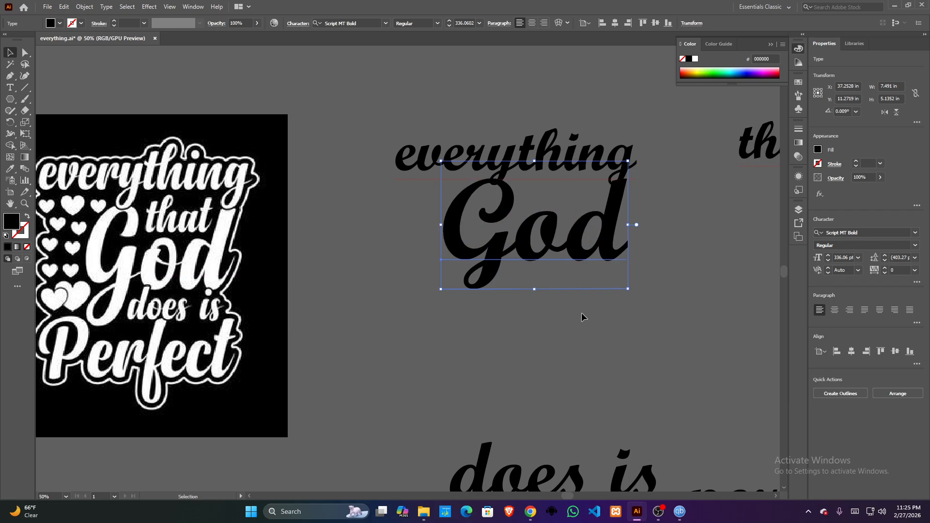
pyautogui.click(546, 332)
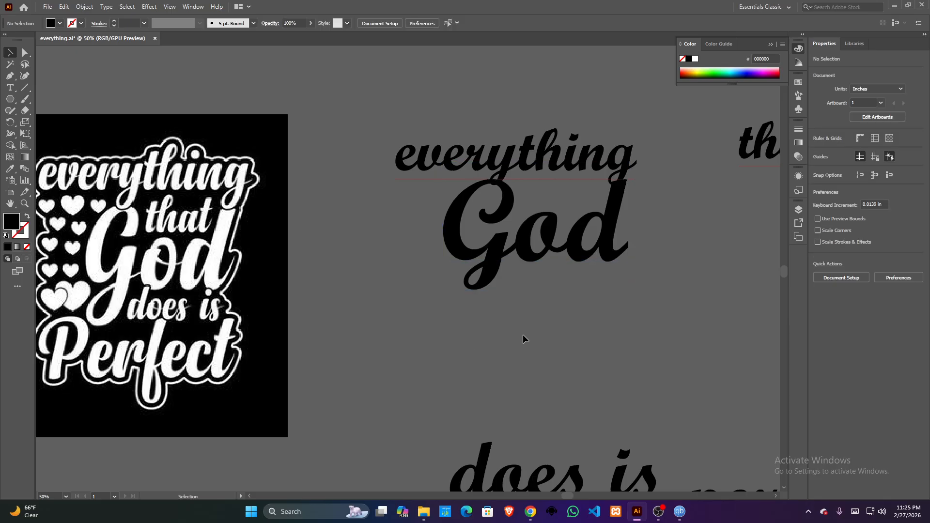
# Recolour the word "everything" with the white (FCFCFC) sampled from the lettering in the reference image
pyautogui.hscroll(-1, 494, 319)
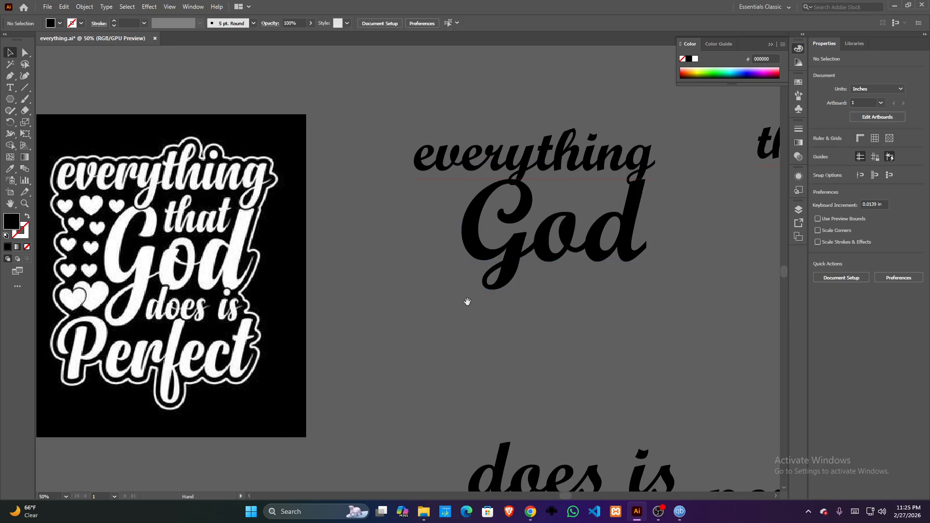
pyautogui.click(439, 165)
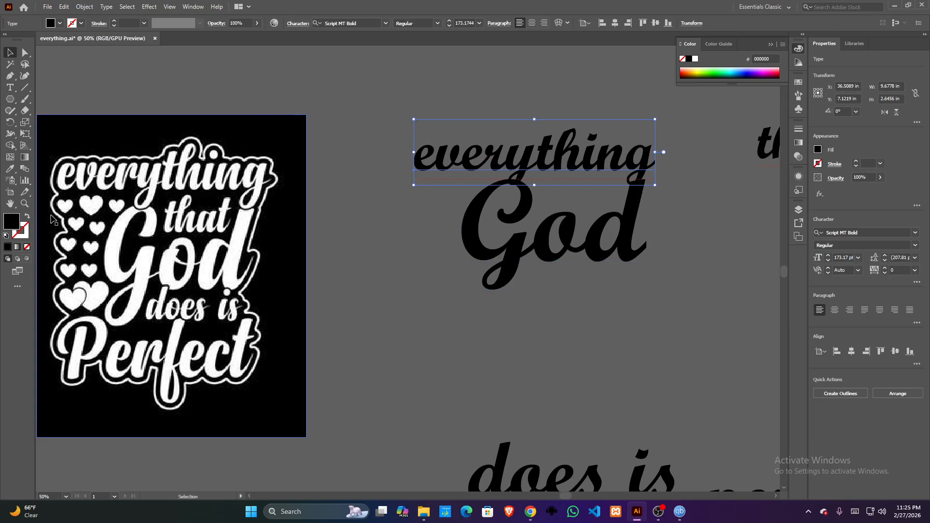
pyautogui.click(9, 168)
pyautogui.click(119, 235)
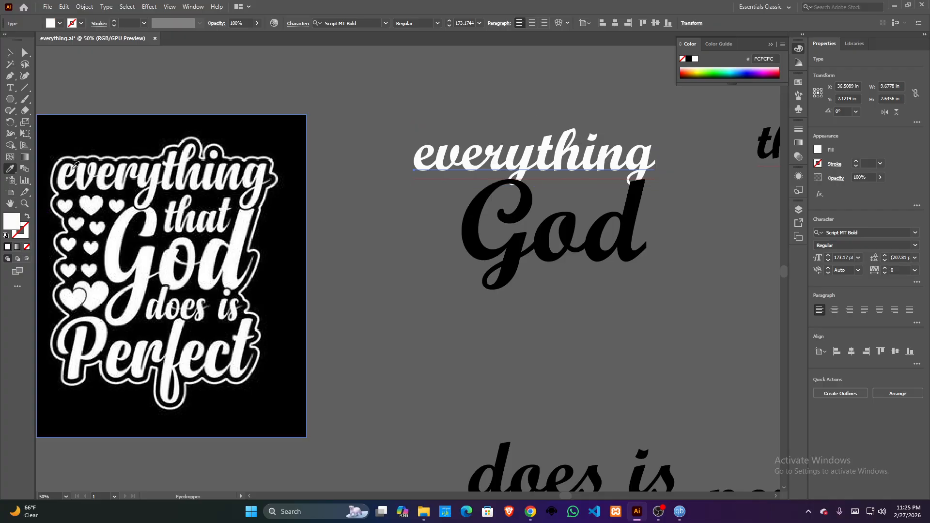
pyautogui.click(11, 53)
pyautogui.click(404, 303)
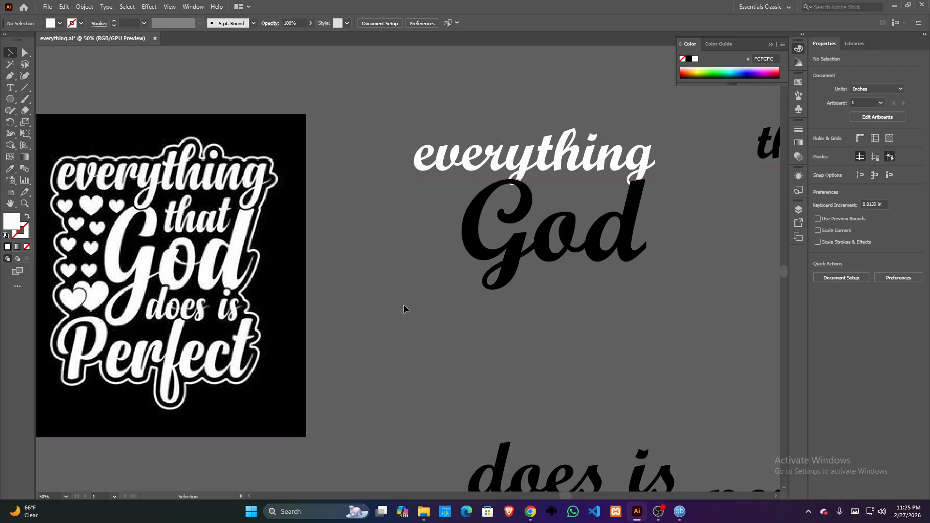
# Bring the white word "everything" to the front so it overlaps "God"
pyautogui.moveTo(403, 304); pyautogui.dragTo(450, 315)
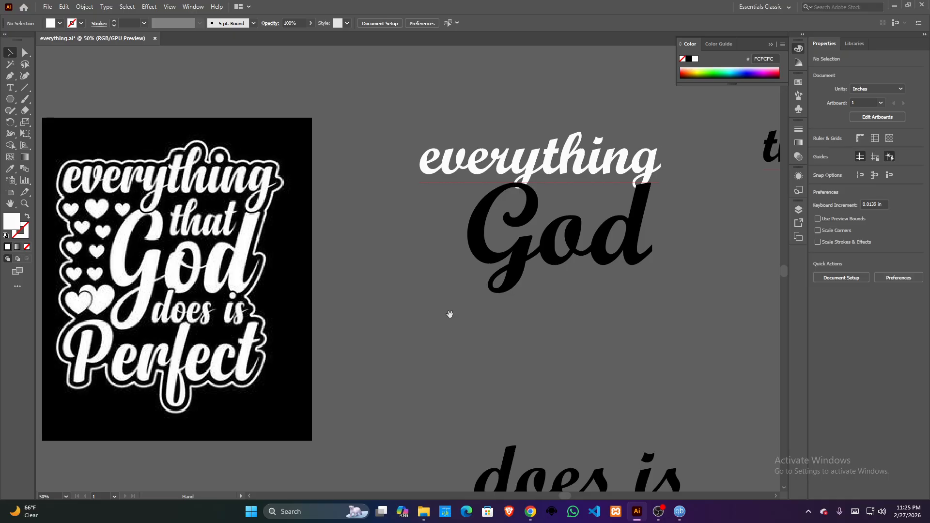
pyautogui.click(468, 169)
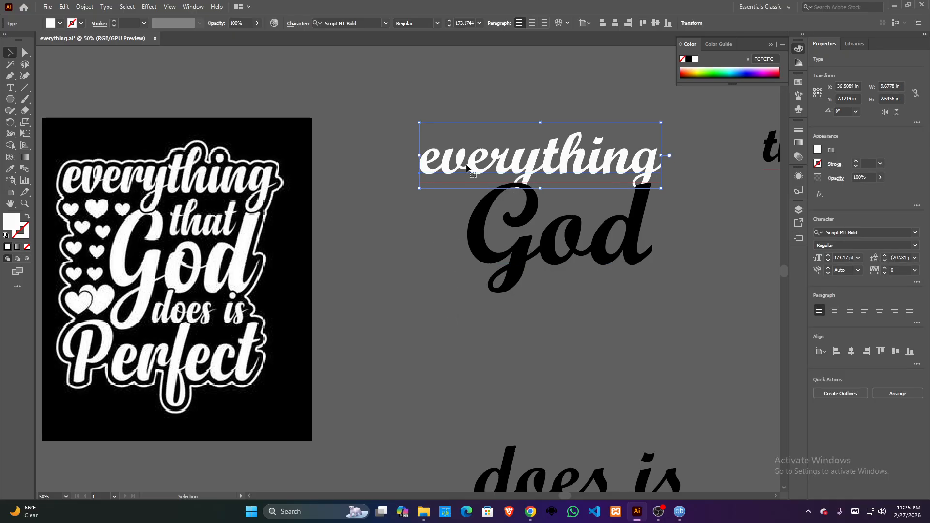
pyautogui.rightClick(468, 168)
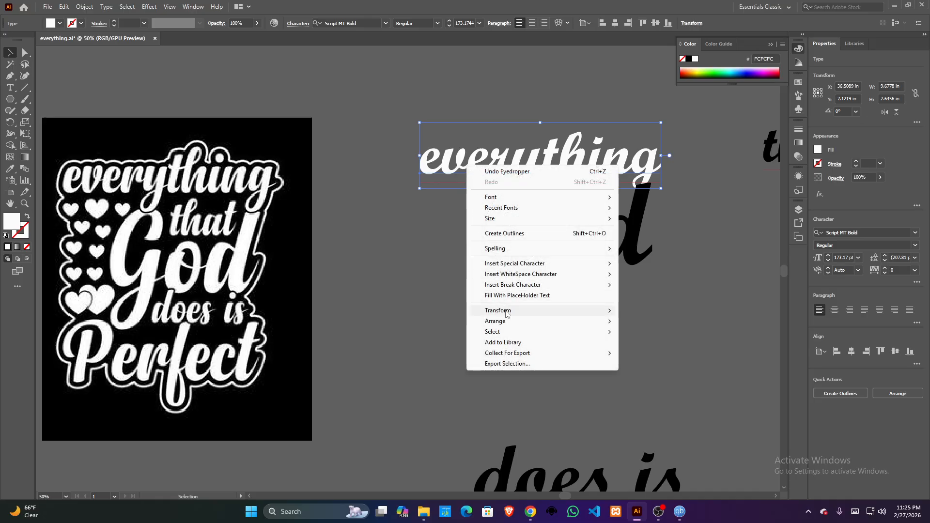
pyautogui.moveTo(508, 323)
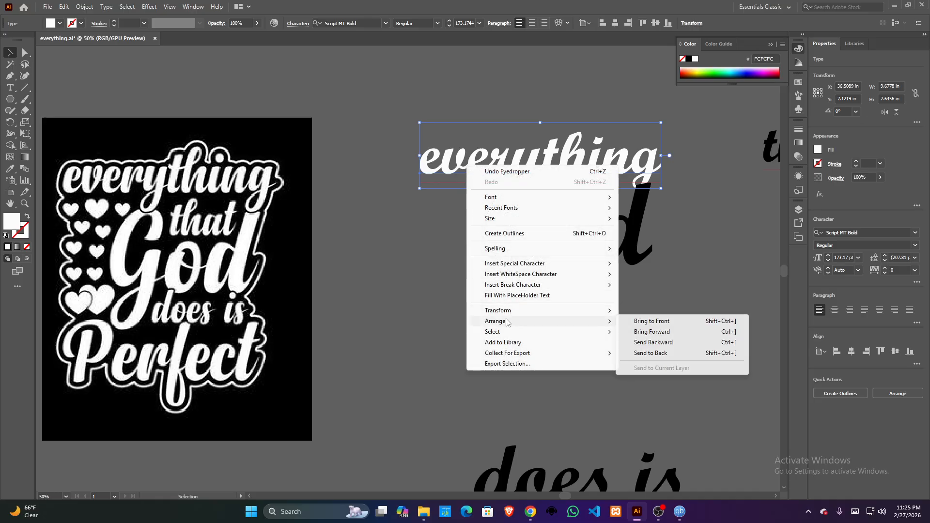
pyautogui.click(651, 321)
pyautogui.click(600, 331)
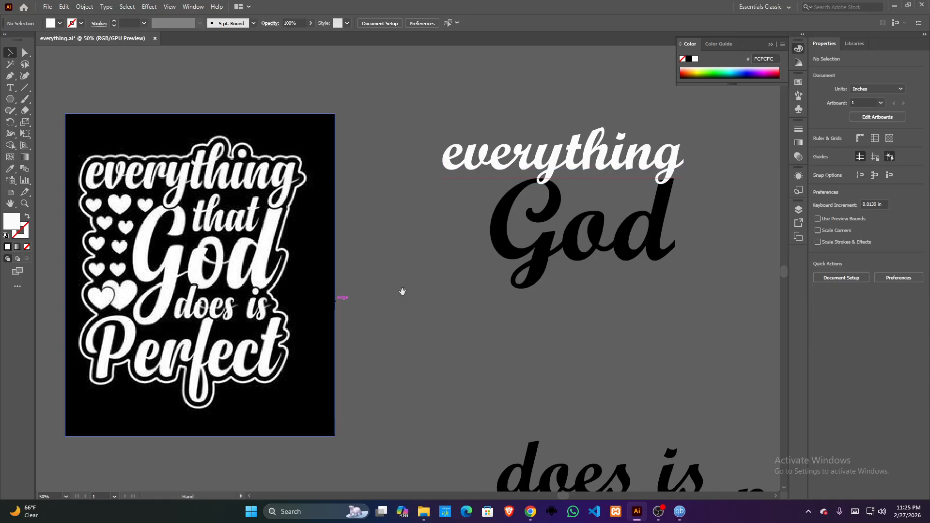
pyautogui.hscroll(-1, 388, 290)
pyautogui.scroll(1, 168, 203)
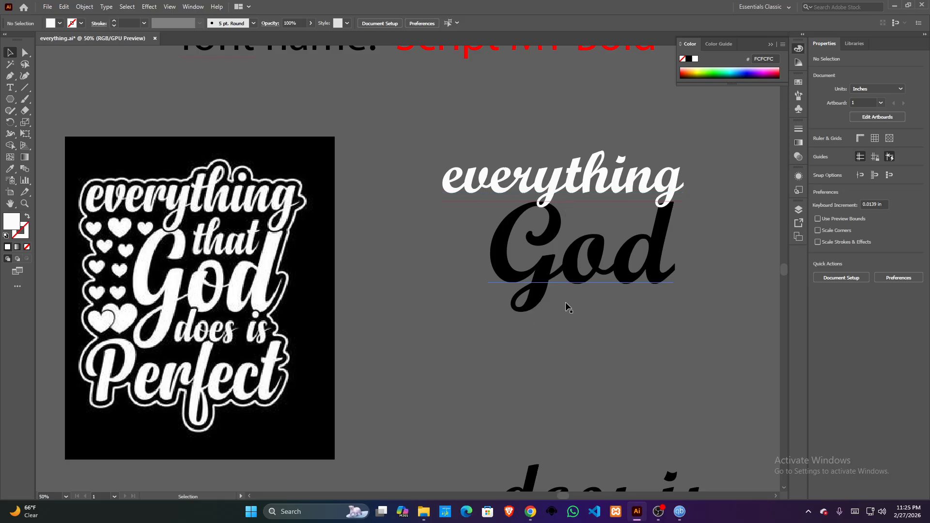
pyautogui.click(588, 179)
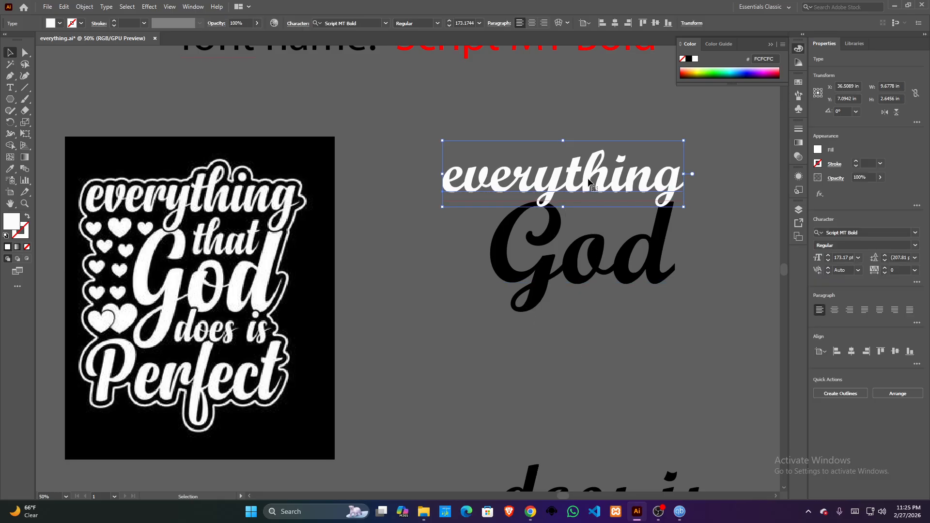
pyautogui.click(469, 307)
# Clear "that" and "does is" to the right of the lettering and place "perfect" directly beneath "God"
pyautogui.moveTo(469, 307); pyautogui.dragTo(467, 234)
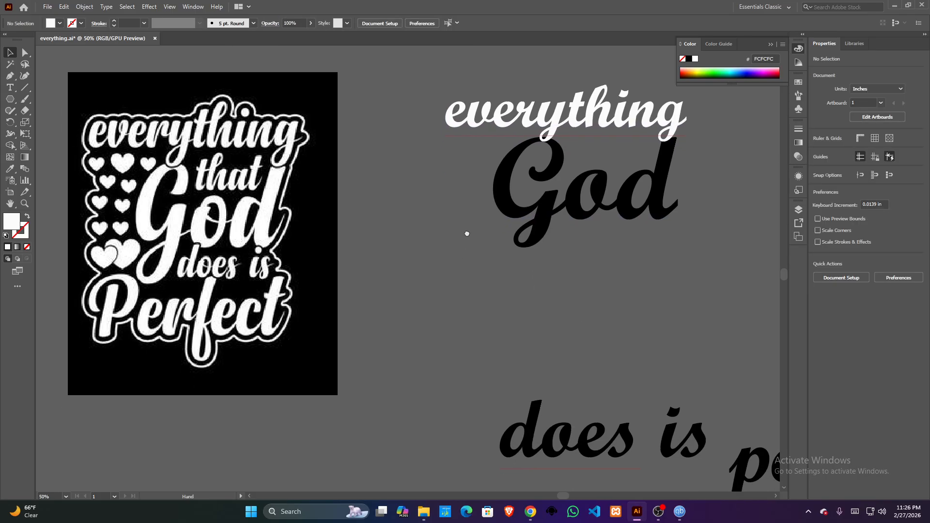
pyautogui.moveTo(585, 306); pyautogui.dragTo(539, 320)
pyautogui.moveTo(619, 272); pyautogui.dragTo(585, 279)
pyautogui.moveTo(746, 121); pyautogui.dragTo(706, 175)
pyautogui.moveTo(610, 305); pyautogui.dragTo(656, 257)
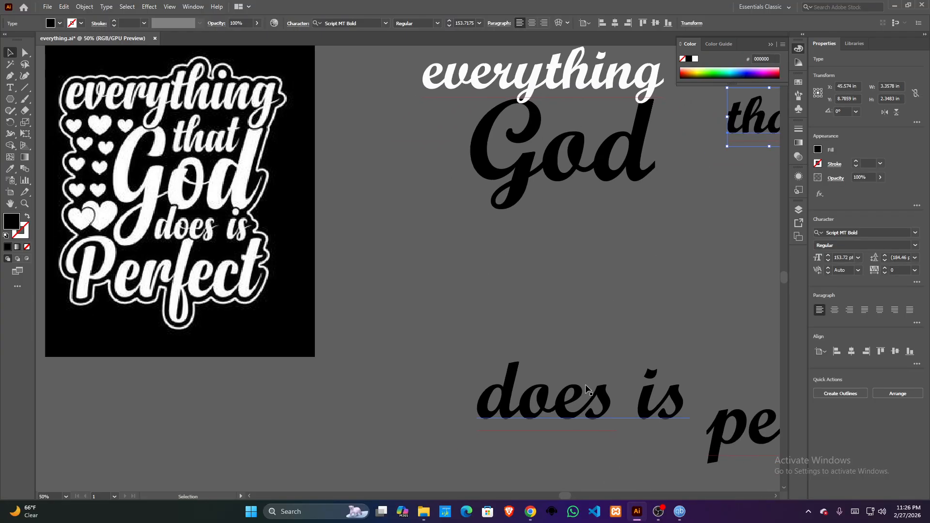
pyautogui.moveTo(579, 389); pyautogui.dragTo(645, 227)
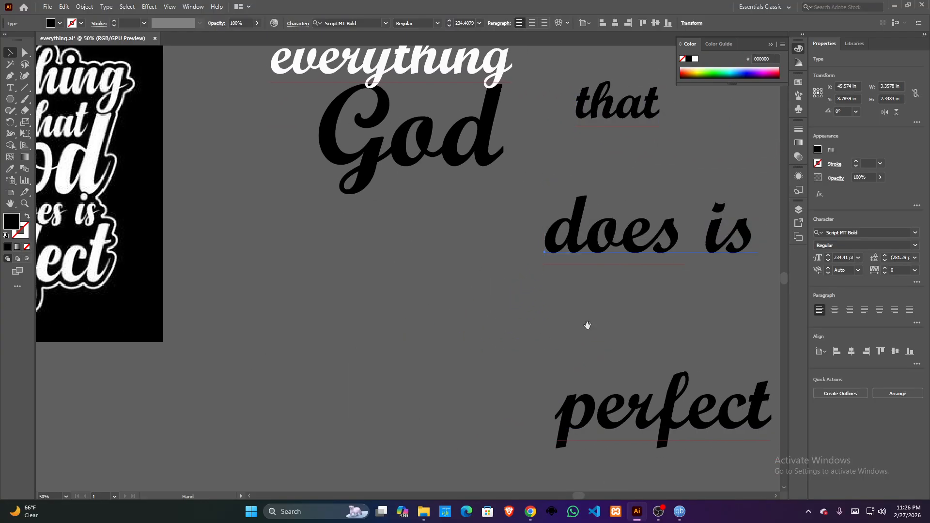
pyautogui.moveTo(587, 326); pyautogui.dragTo(700, 311)
pyautogui.moveTo(711, 262); pyautogui.dragTo(587, 284)
pyautogui.moveTo(629, 257); pyautogui.dragTo(721, 243)
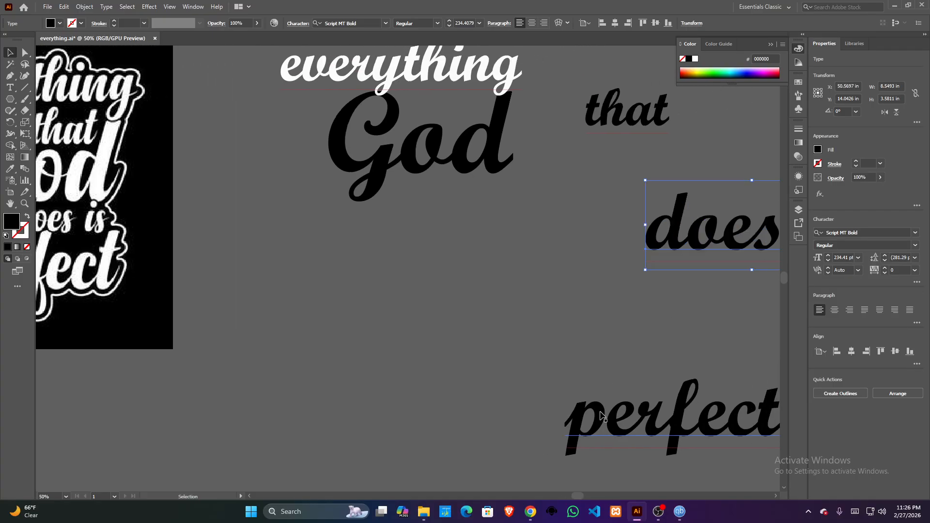
pyautogui.moveTo(592, 418); pyautogui.dragTo(568, 305)
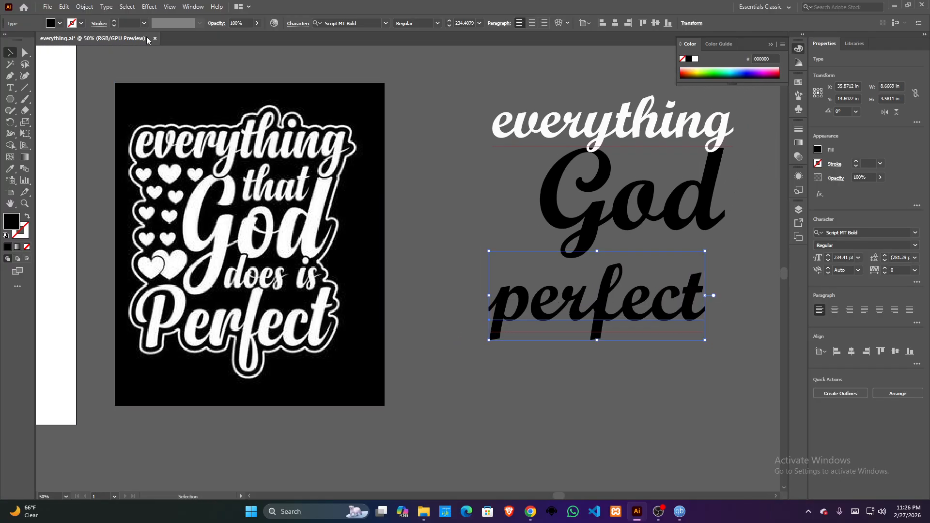
# Change the case of the word "perfect" to Title Case
pyautogui.click(104, 6)
pyautogui.moveTo(145, 163)
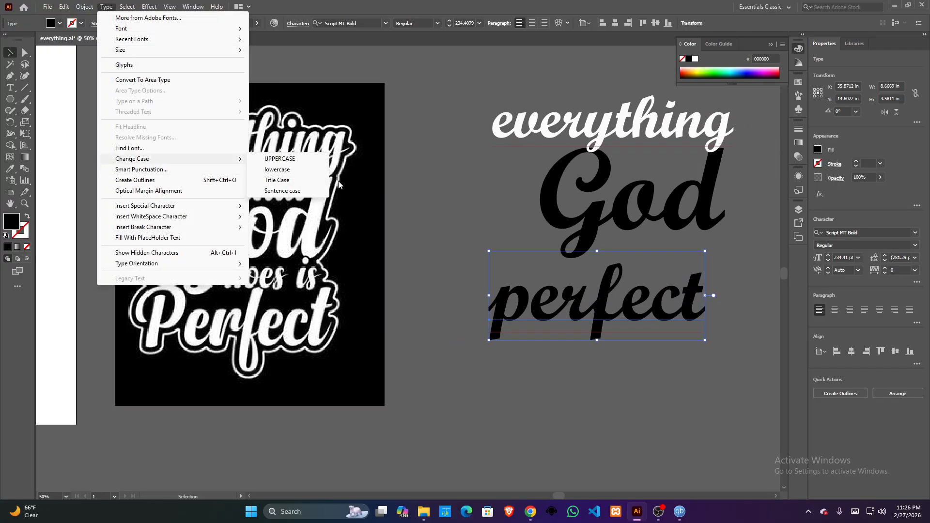
pyautogui.click(292, 184)
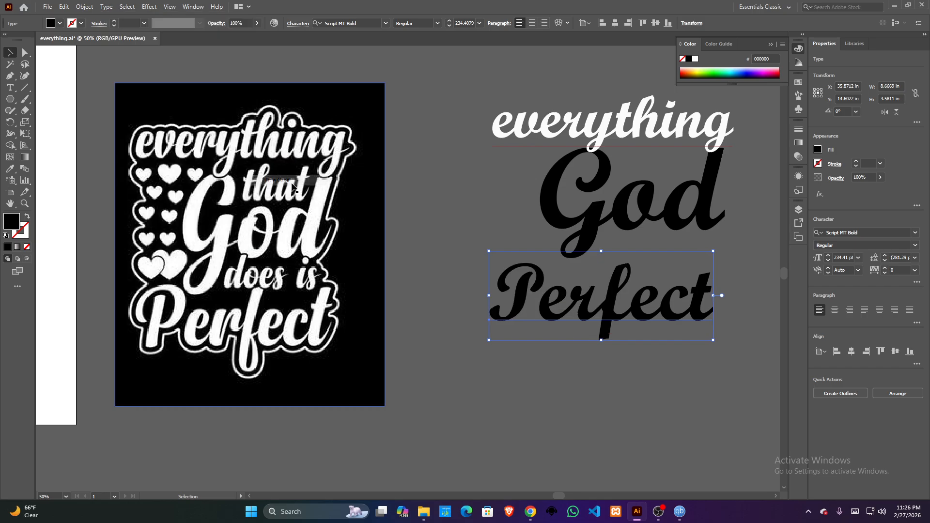
# Move "Perfect" closer beneath "God" and scale it proportionally to about 8.87 in wide
pyautogui.moveTo(600, 356); pyautogui.dragTo(549, 362)
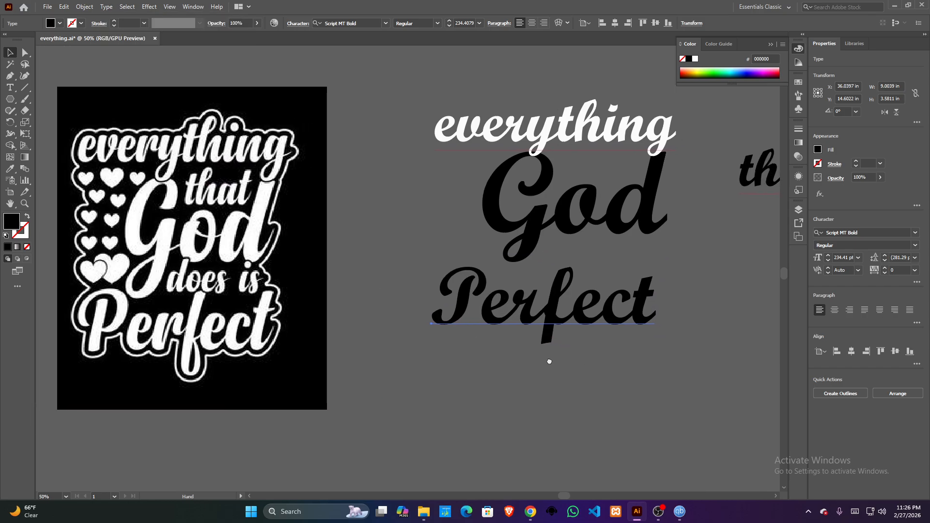
pyautogui.moveTo(544, 328); pyautogui.dragTo(555, 309)
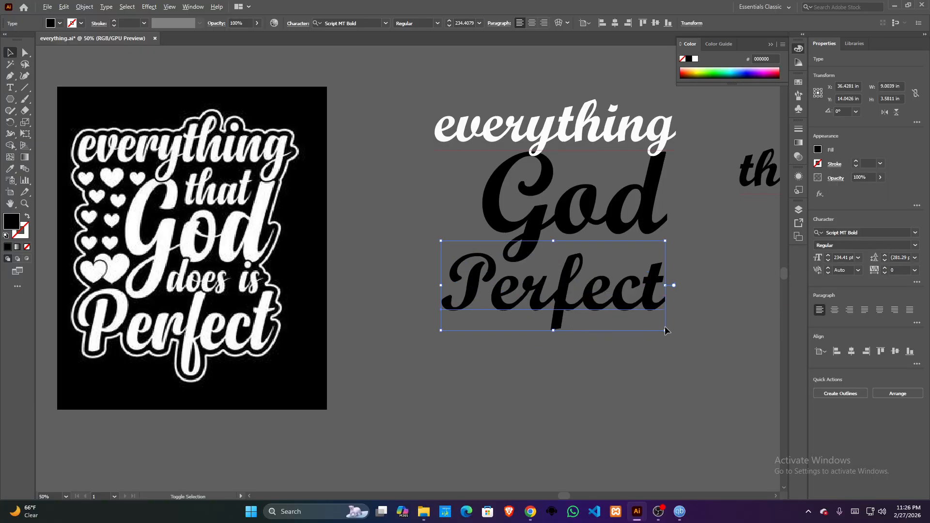
pyautogui.moveTo(666, 332); pyautogui.dragTo(684, 346)
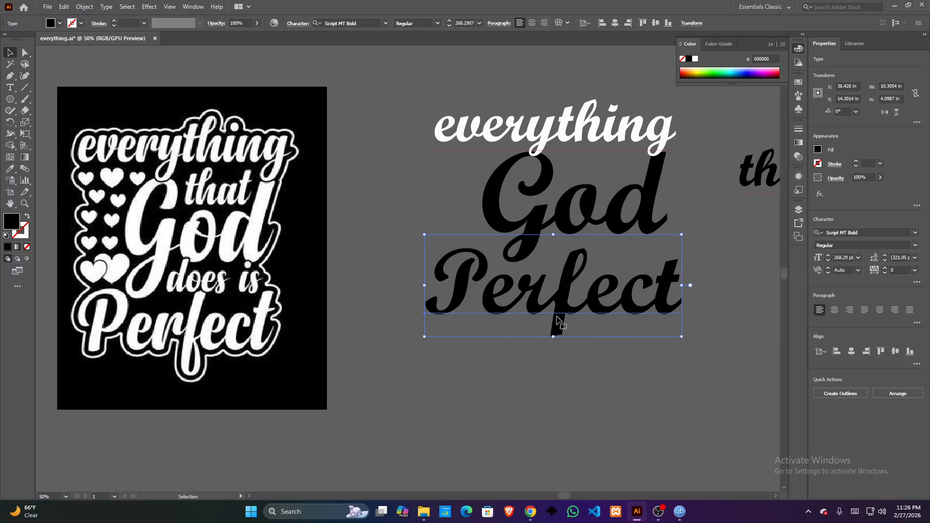
pyautogui.moveTo(517, 300); pyautogui.dragTo(514, 299)
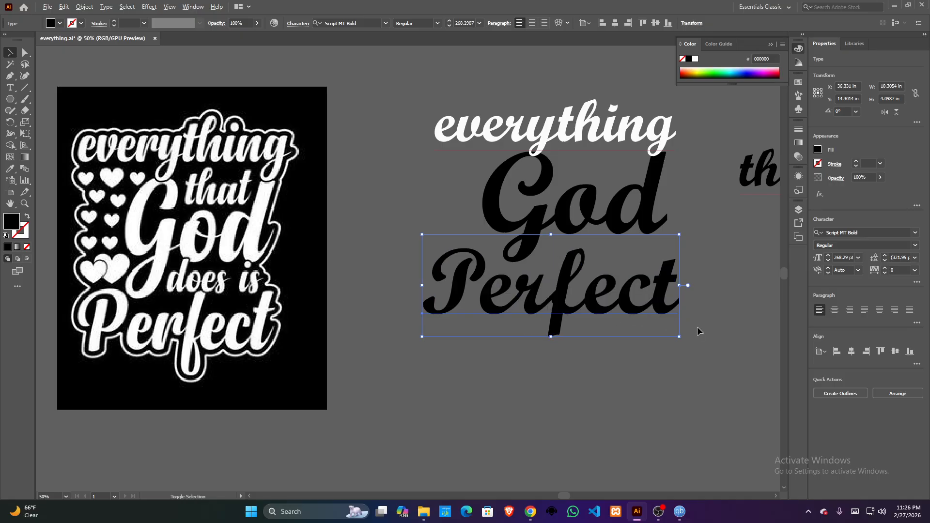
pyautogui.moveTo(679, 338); pyautogui.dragTo(669, 333)
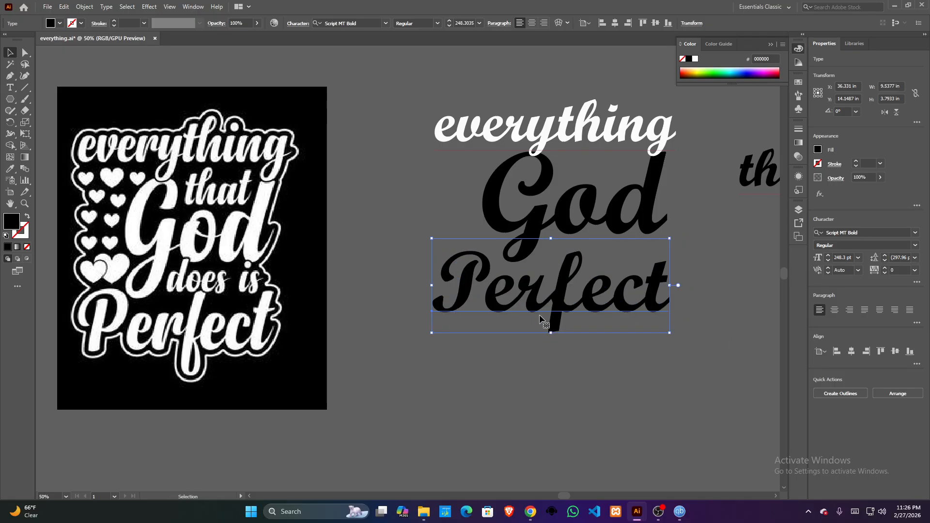
pyautogui.moveTo(619, 304); pyautogui.dragTo(629, 302)
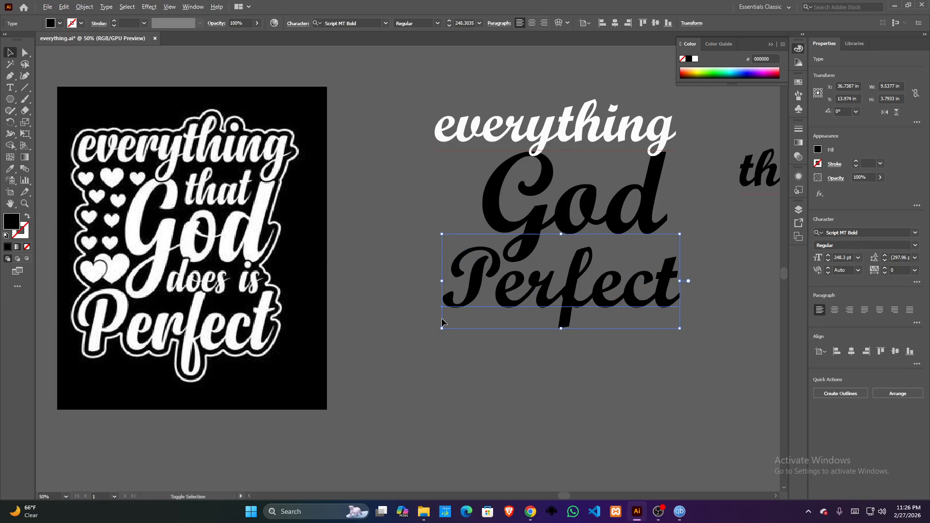
pyautogui.moveTo(444, 330); pyautogui.dragTo(430, 335)
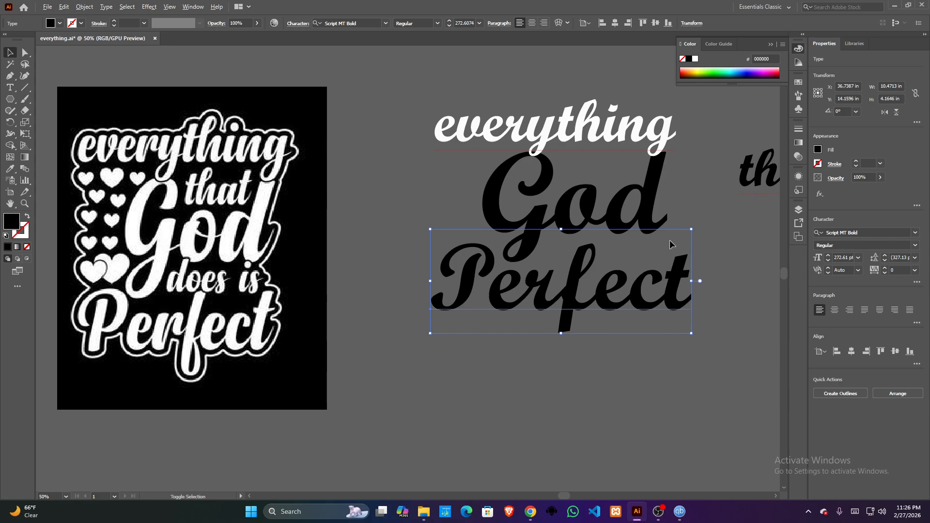
pyautogui.moveTo(692, 230); pyautogui.dragTo(672, 239)
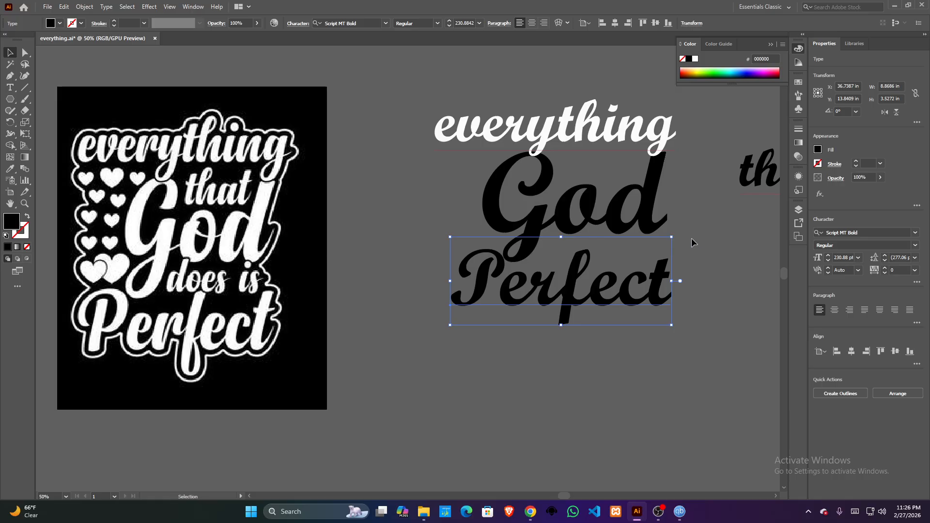
# Nudge "Perfect" about 0.11 in to the left beneath "God" and deselect it
pyautogui.press('Left')
pyautogui.press('Left')
pyautogui.press('Left')
pyautogui.press('Left')
pyautogui.press('Left')
pyautogui.press('Left')
pyautogui.press('Left')
pyautogui.press('Left')
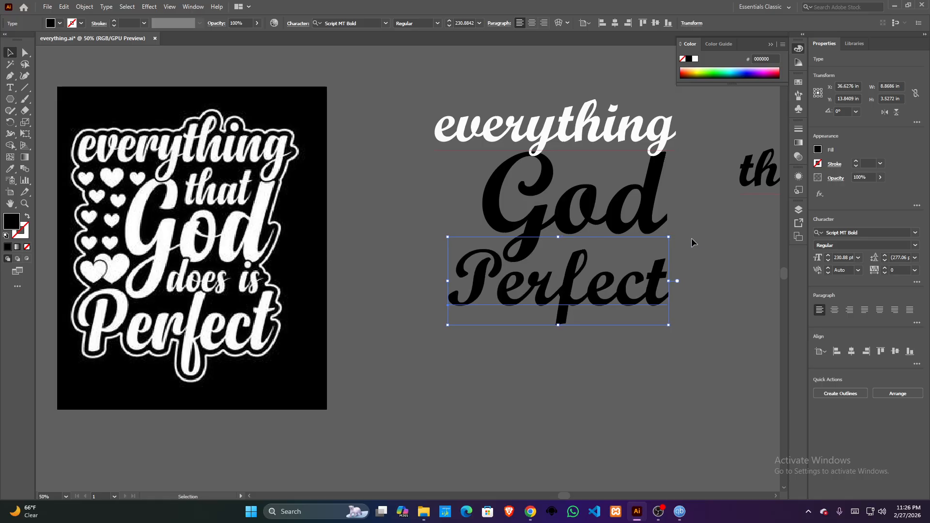
pyautogui.click(577, 371)
# Recolour the word "everything" with the black (000000) sampled from the reference image's background
pyautogui.moveTo(452, 361); pyautogui.dragTo(439, 376)
pyautogui.moveTo(272, 340); pyautogui.dragTo(303, 341)
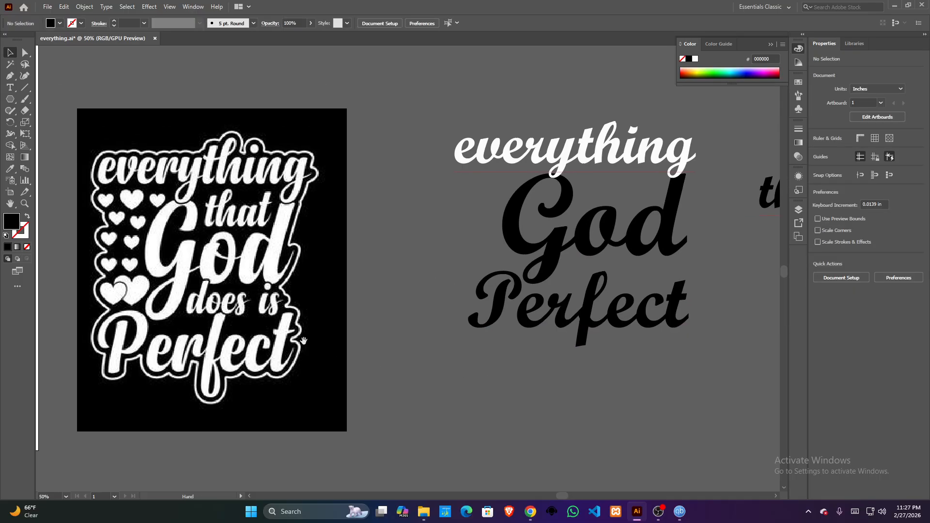
pyautogui.moveTo(396, 272); pyautogui.dragTo(411, 304)
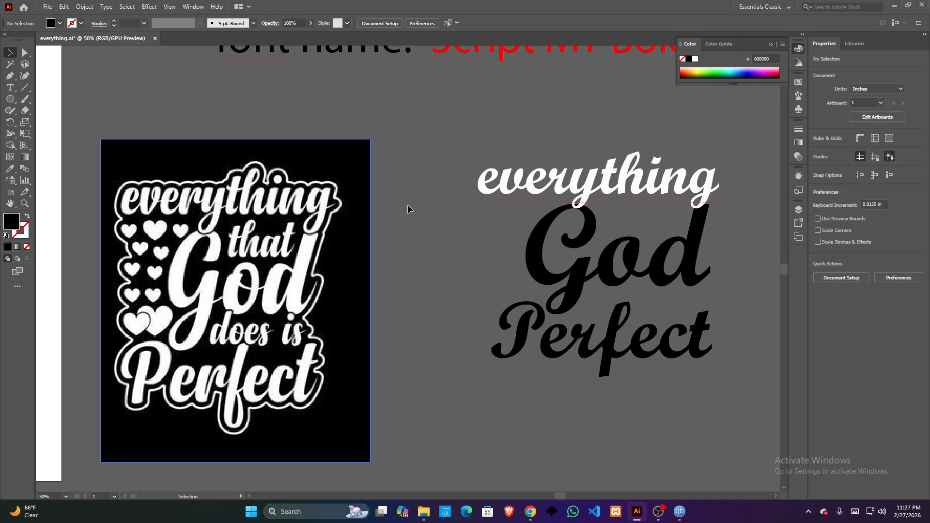
pyautogui.scroll(2, 219, 238)
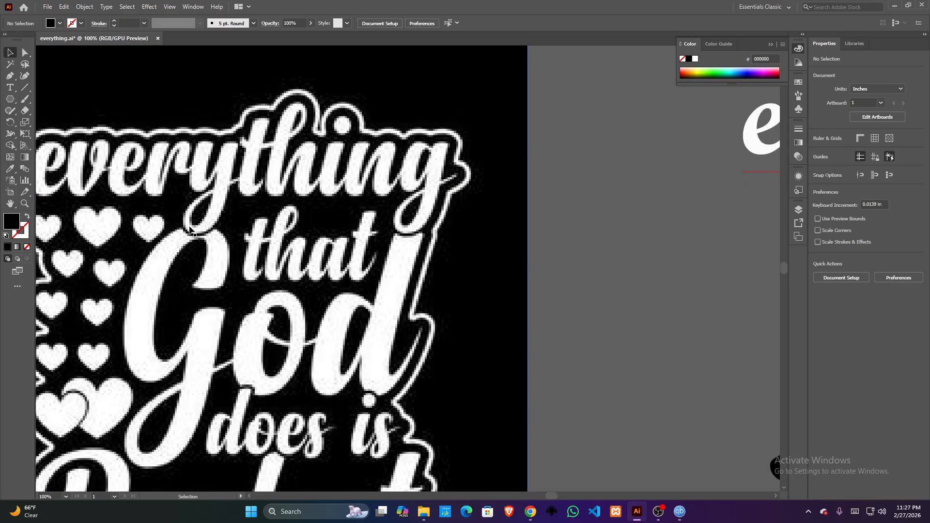
pyautogui.scroll(-2, 371, 254)
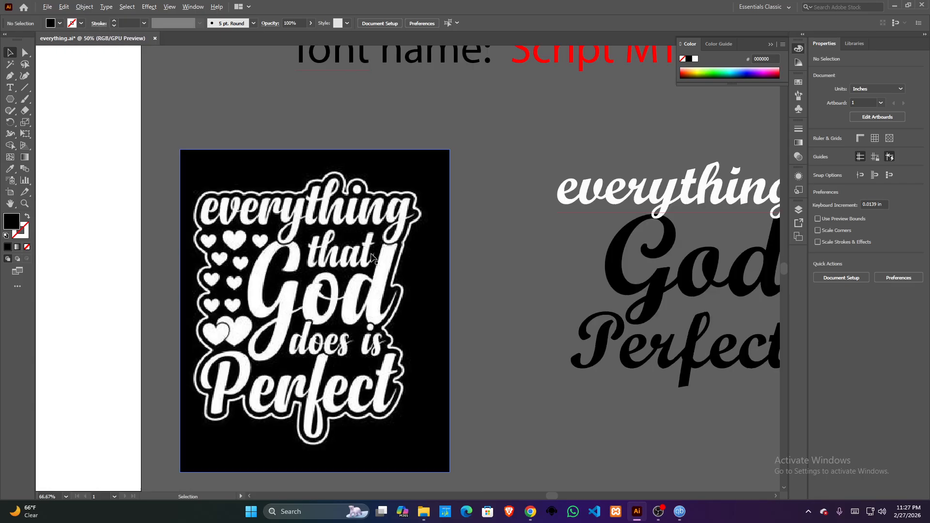
pyautogui.moveTo(575, 313); pyautogui.dragTo(405, 309)
pyautogui.click(437, 181)
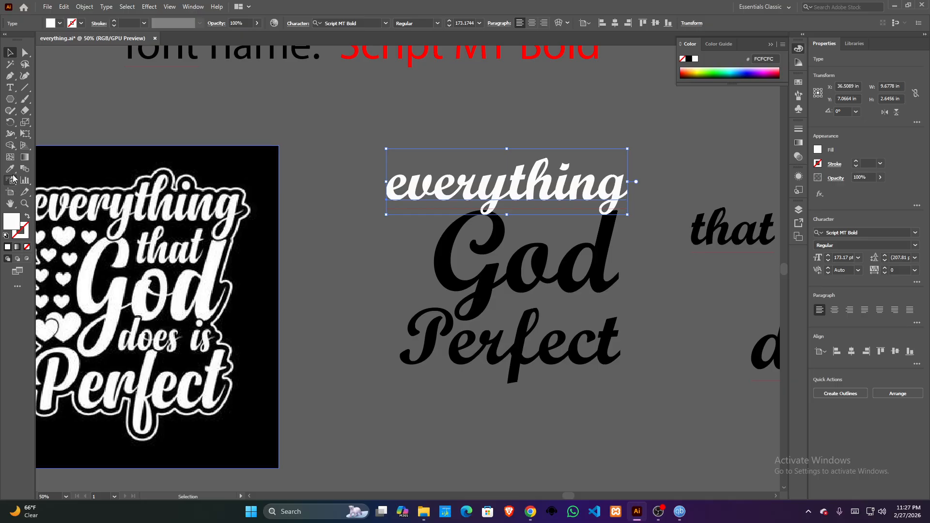
pyautogui.click(10, 169)
pyautogui.click(263, 167)
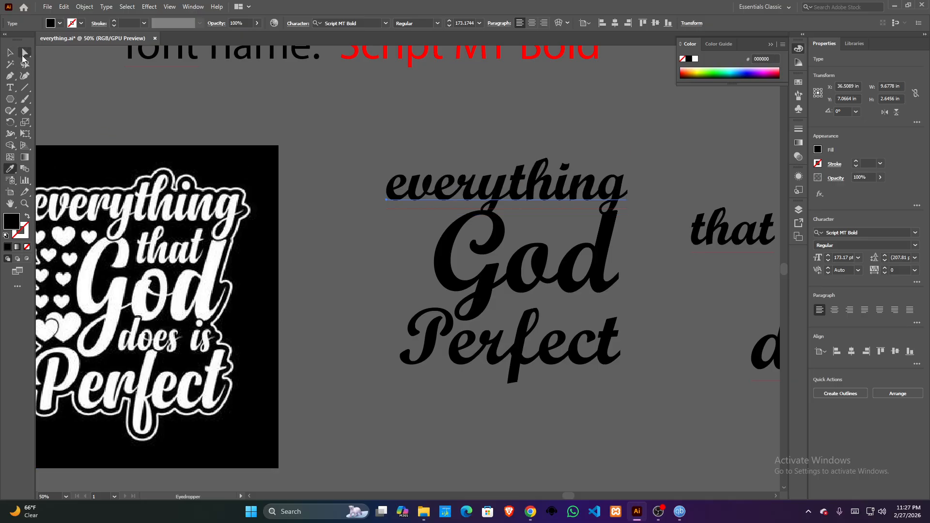
# Recolour the word "everything" with the off-white (EFEFEF) sampled from the lettering in the reference image
pyautogui.click(12, 53)
pyautogui.moveTo(278, 150); pyautogui.dragTo(284, 155)
pyautogui.scroll(4, 491, 215)
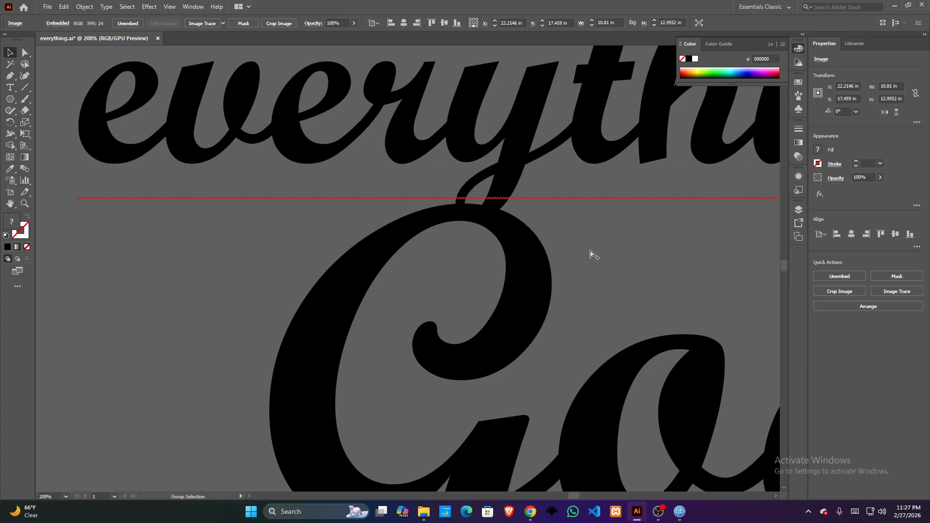
pyautogui.scroll(-3, 589, 257)
pyautogui.moveTo(594, 268); pyautogui.dragTo(530, 256)
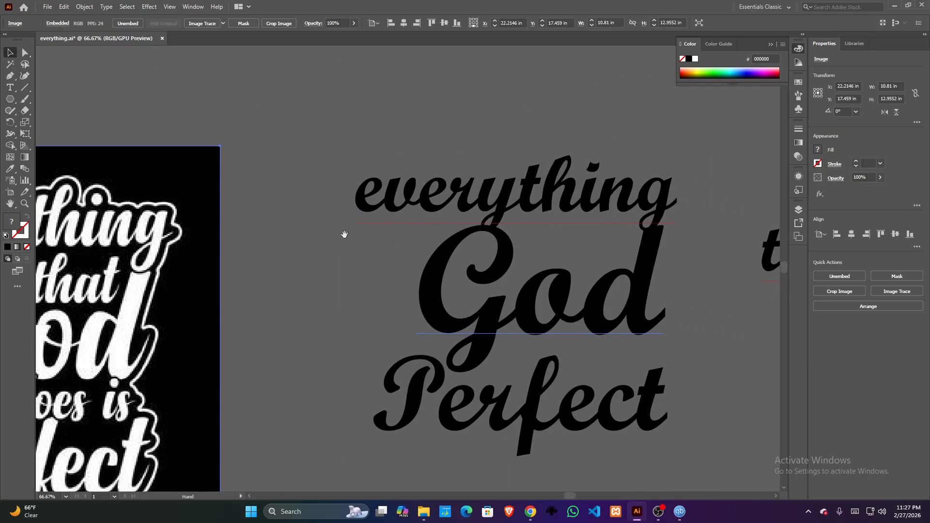
pyautogui.click(371, 206)
pyautogui.press('i')
pyautogui.click(74, 218)
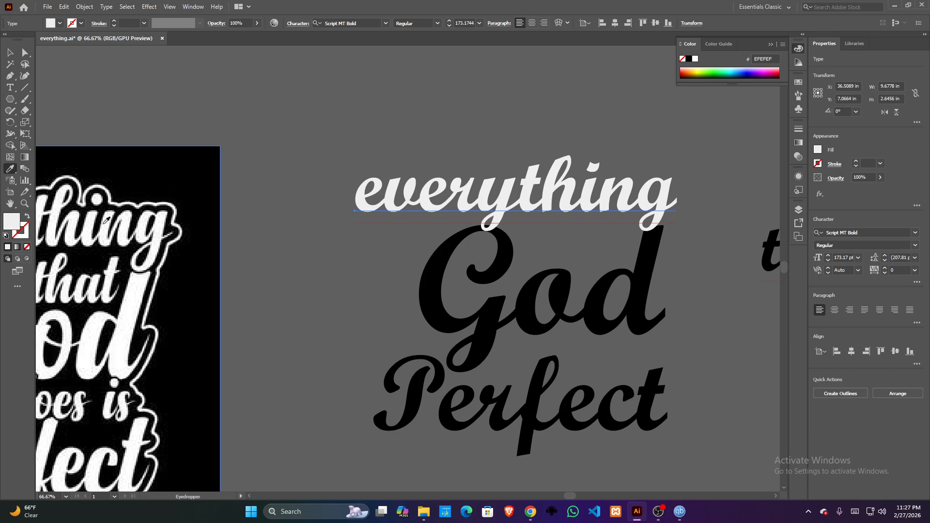
pyautogui.click(9, 51)
pyautogui.click(357, 214)
pyautogui.click(363, 201)
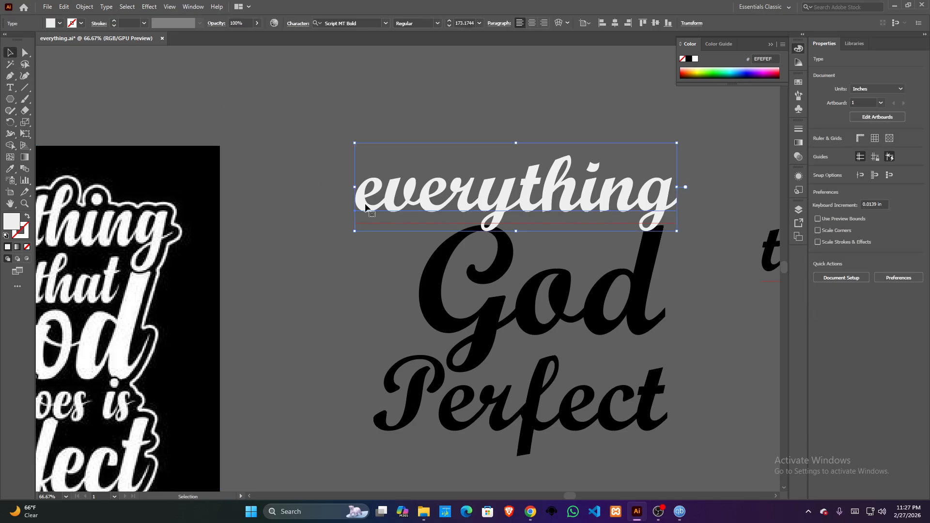
pyautogui.press('a')
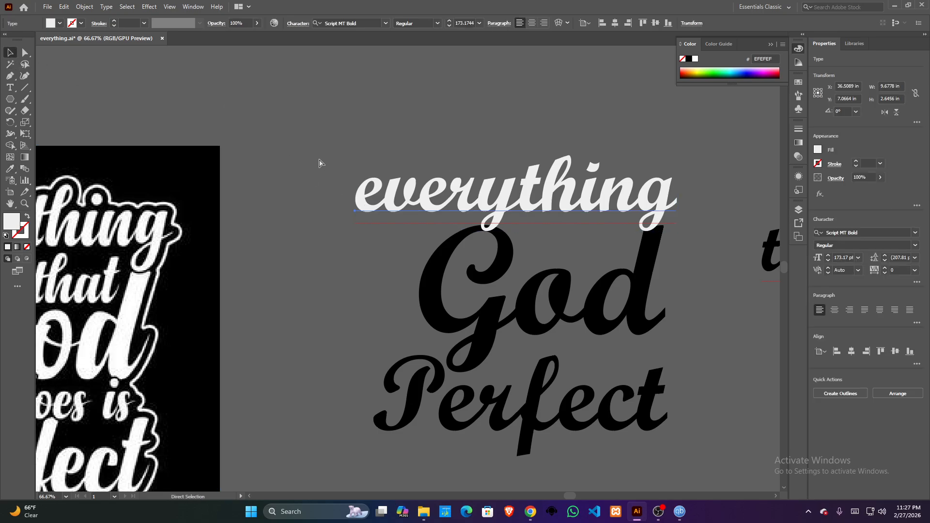
pyautogui.press('ctrl')
pyautogui.press('ctrl')
pyautogui.press('ctrl')
pyautogui.press('ctrl')
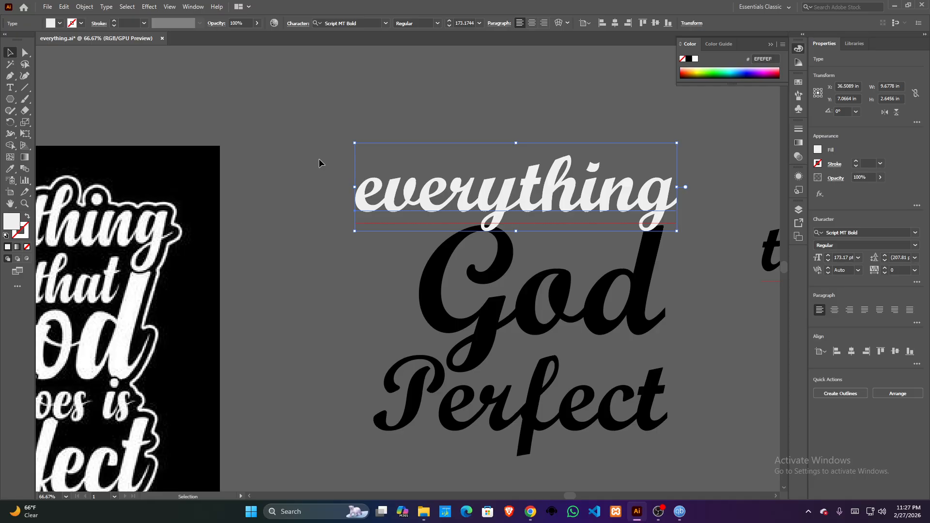
pyautogui.press('ctrl')
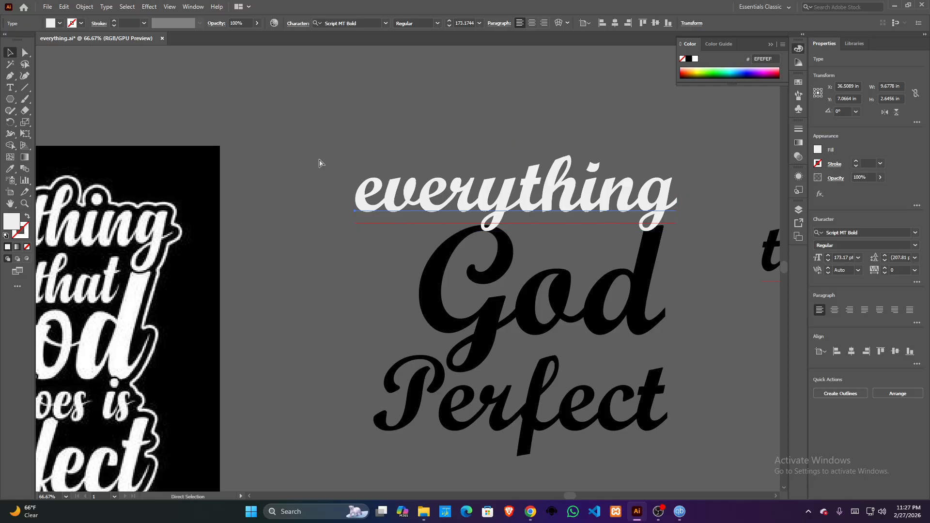
pyautogui.click(319, 162)
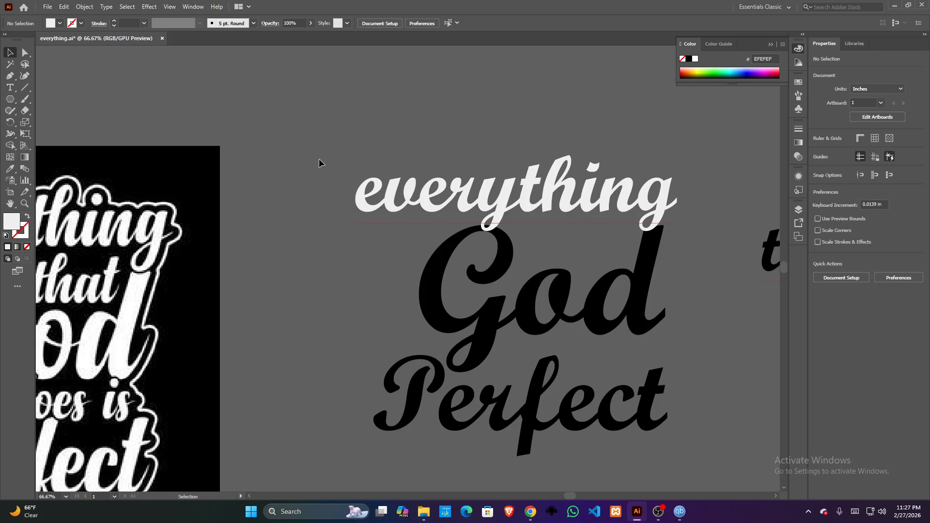
# Add a white 5 pt stroke around the word "everything"
pyautogui.click(372, 217)
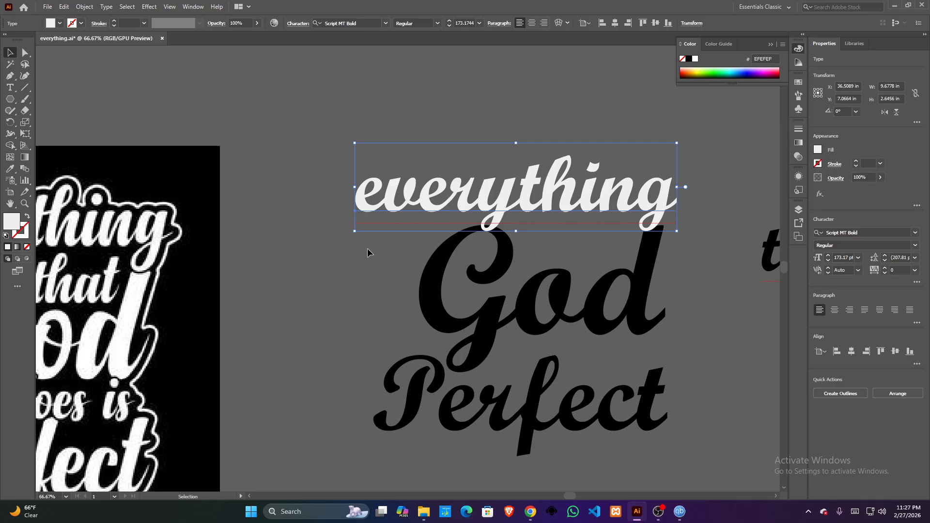
pyautogui.click(127, 22)
pyautogui.press('Up')
pyautogui.press('Up')
pyautogui.press('Up')
pyautogui.press('Up')
pyautogui.press('Up')
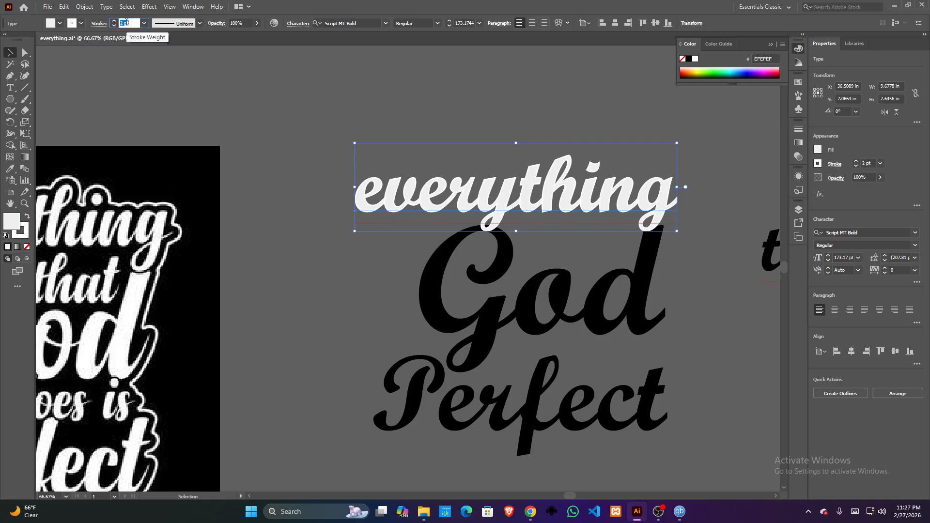
pyautogui.press('Up')
pyautogui.press('Up')
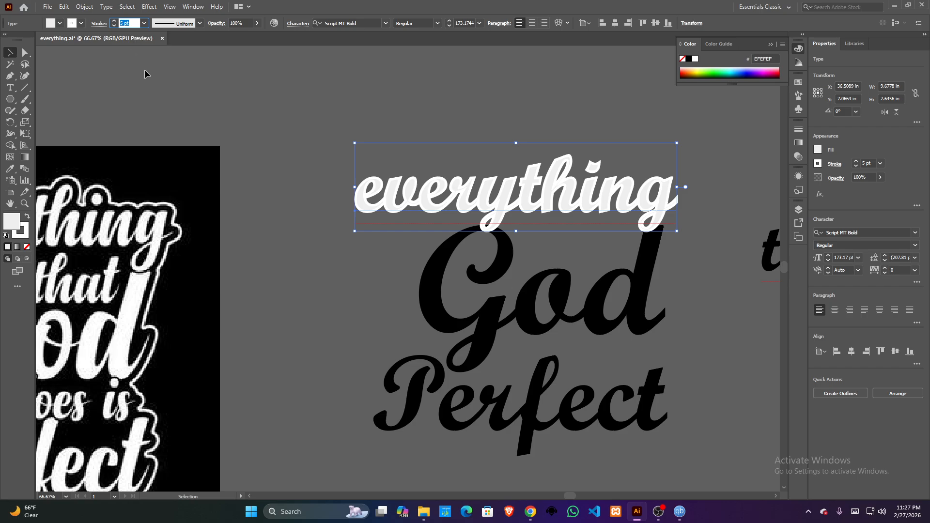
# Compare the outline where "everything" overlaps "God" with the reference lettering and set the stroke weight of "everything" to 6 pt
pyautogui.scroll(4, 478, 235)
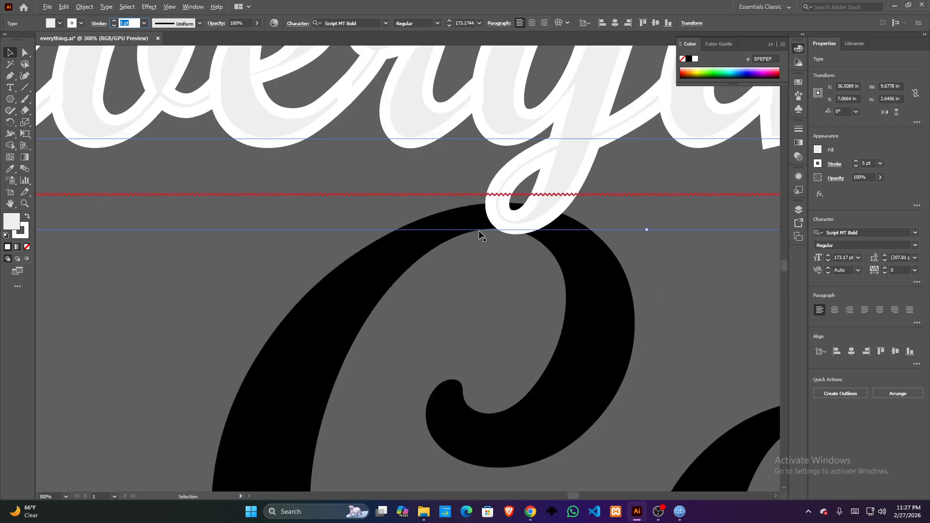
pyautogui.scroll(-5, 514, 238)
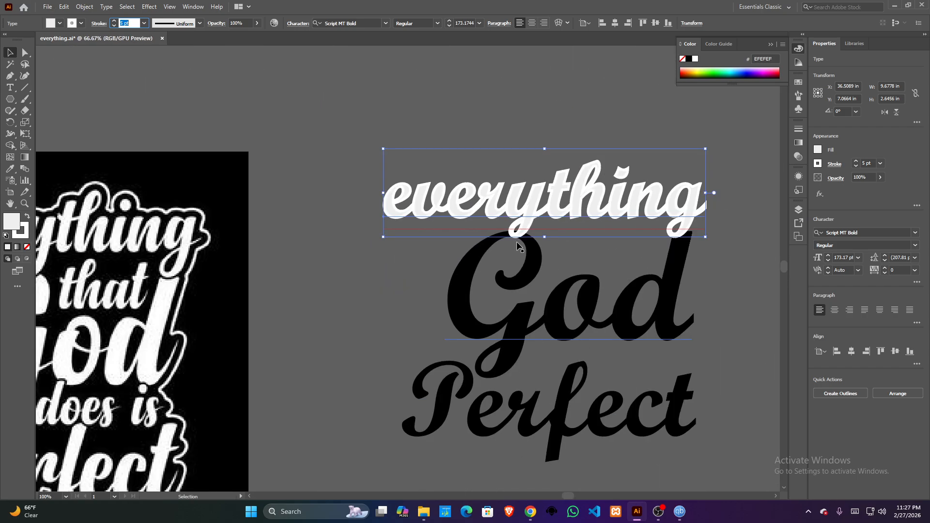
pyautogui.scroll(2, 131, 266)
pyautogui.scroll(2, 227, 313)
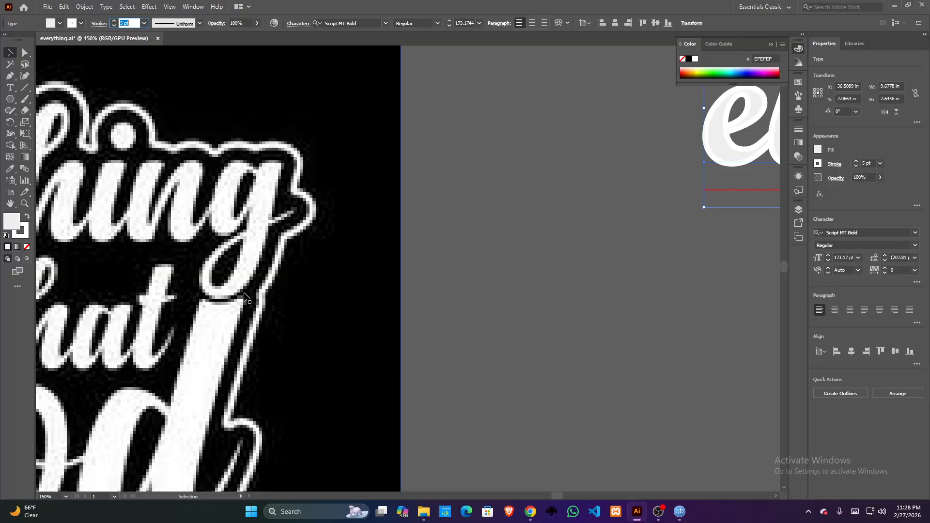
pyautogui.scroll(-4, 297, 315)
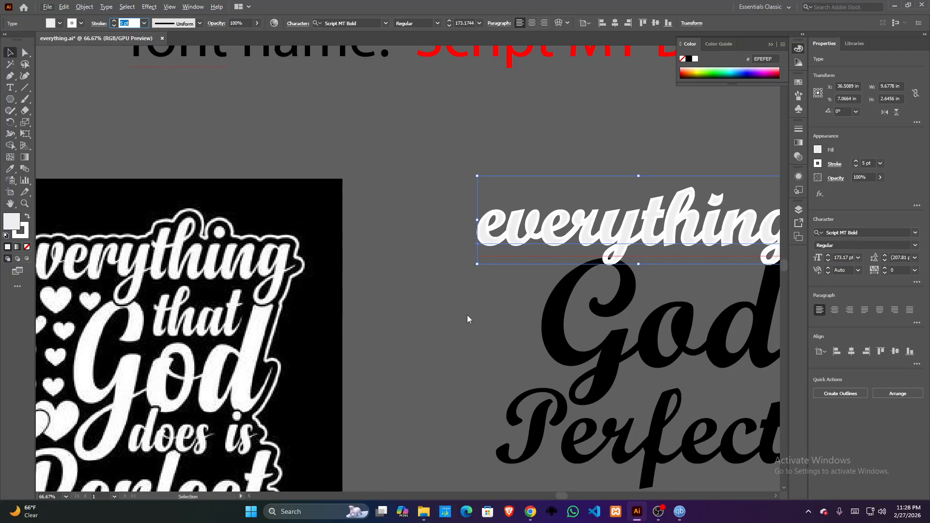
pyautogui.moveTo(467, 315); pyautogui.dragTo(318, 296)
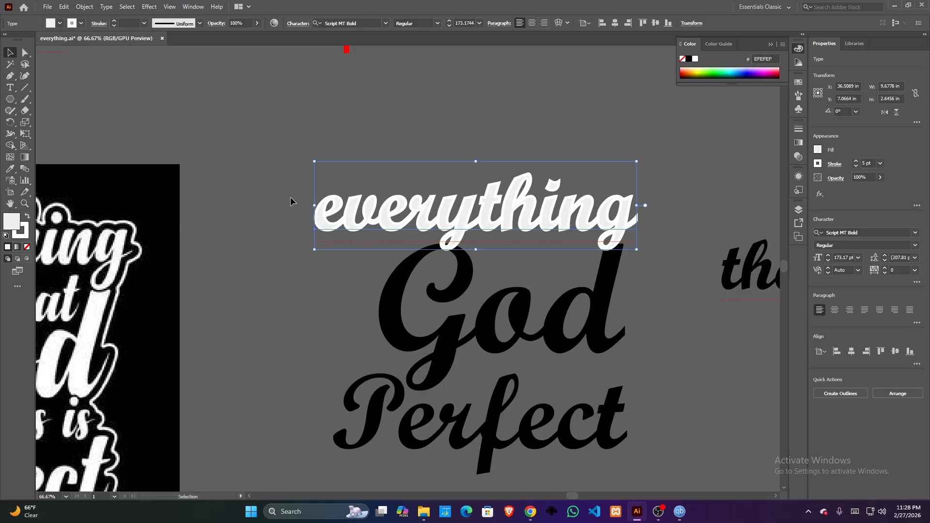
pyautogui.click(345, 232)
pyautogui.click(357, 227)
pyautogui.click(131, 21)
pyautogui.press('Up')
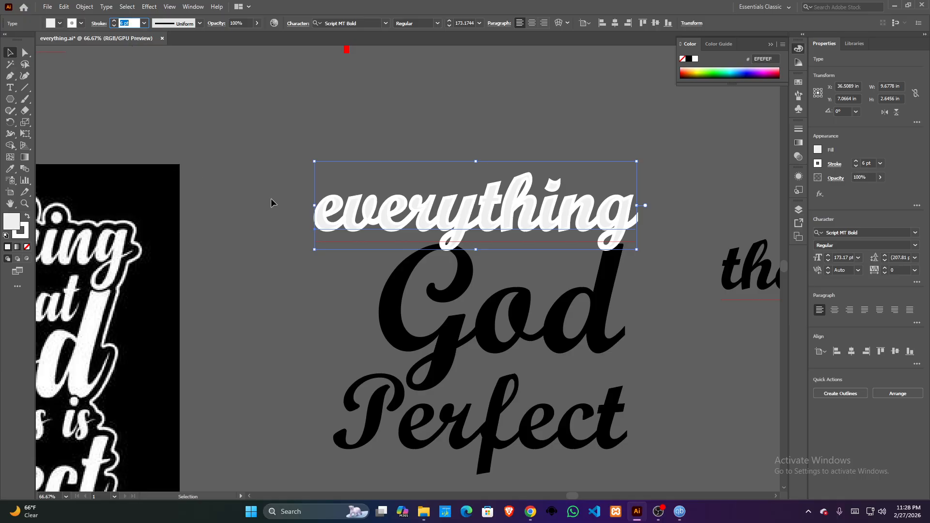
# Expand the live text "everything" into a group of letter shapes
pyautogui.click(85, 6)
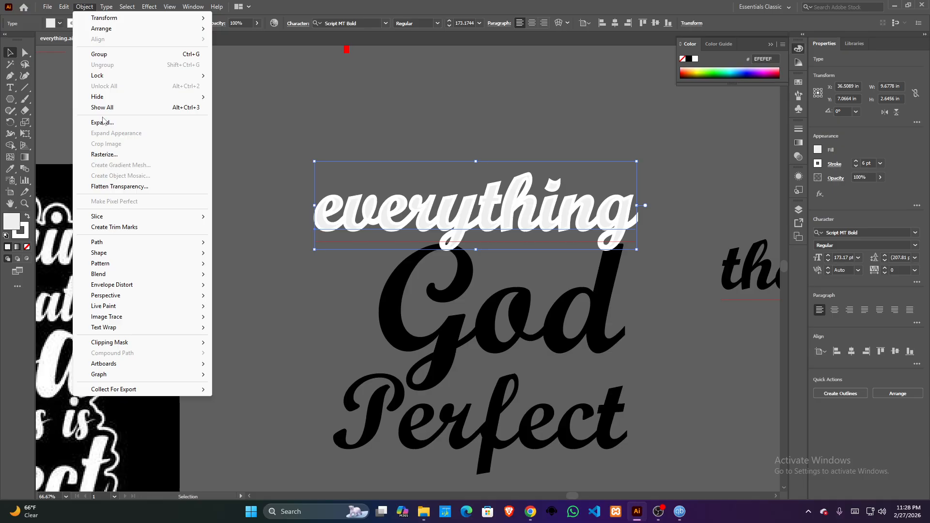
pyautogui.click(99, 120)
pyautogui.click(397, 299)
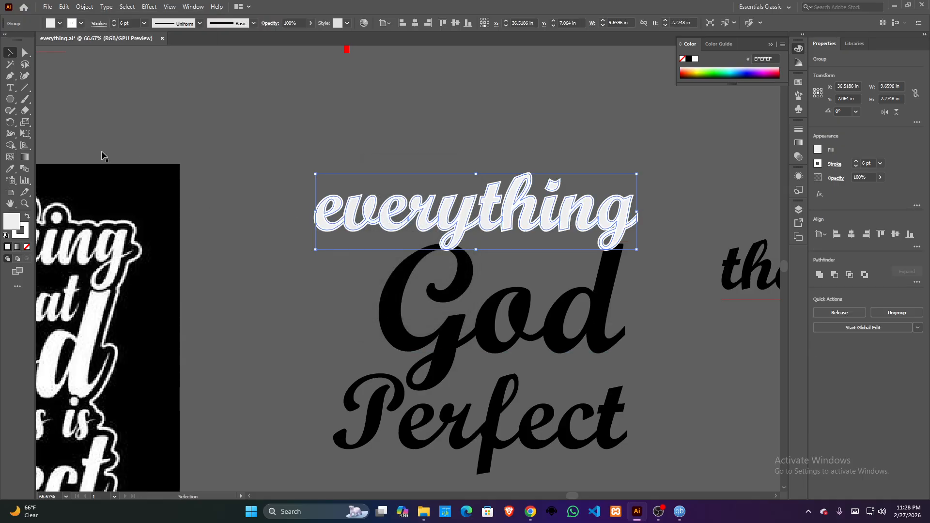
# Expand the fill and stroke of the "everything" letter shapes so the outline becomes filled shapes
pyautogui.click(84, 6)
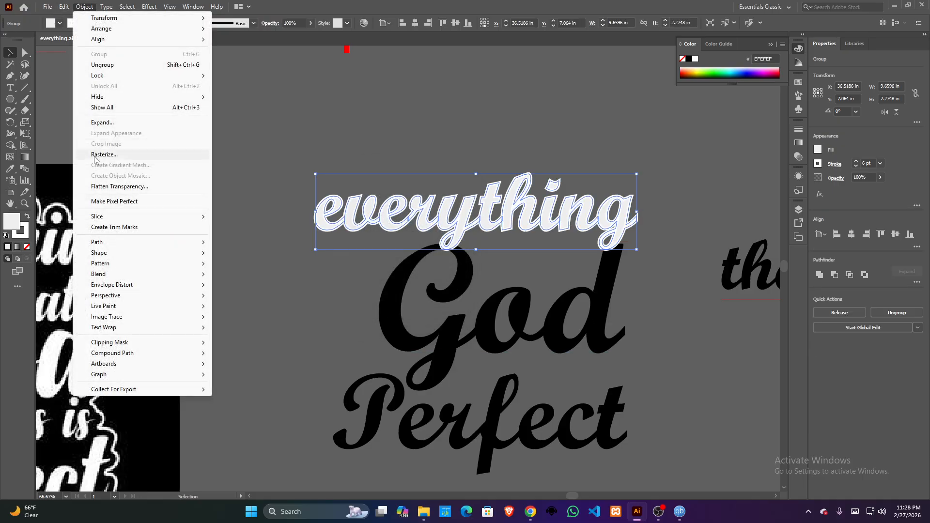
pyautogui.click(112, 121)
pyautogui.click(396, 298)
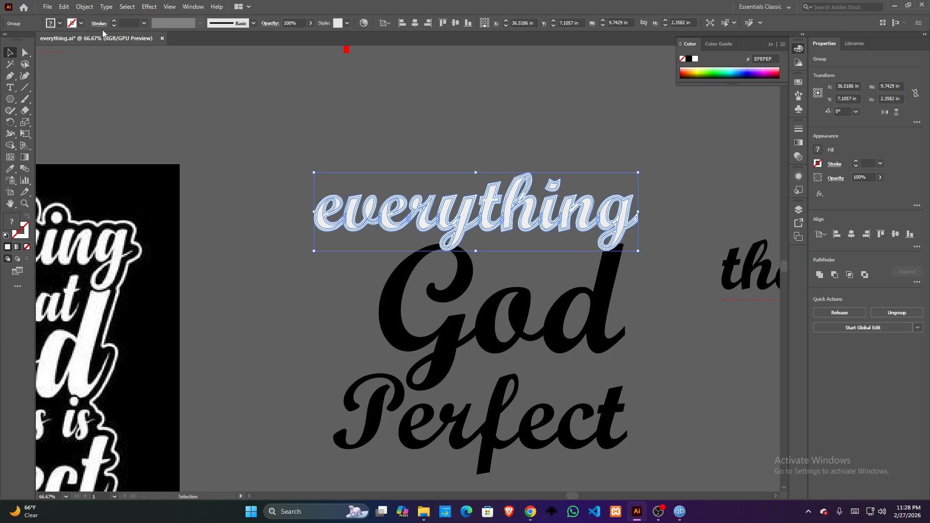
pyautogui.click(85, 6)
pyautogui.click(102, 123)
pyautogui.click(312, 257)
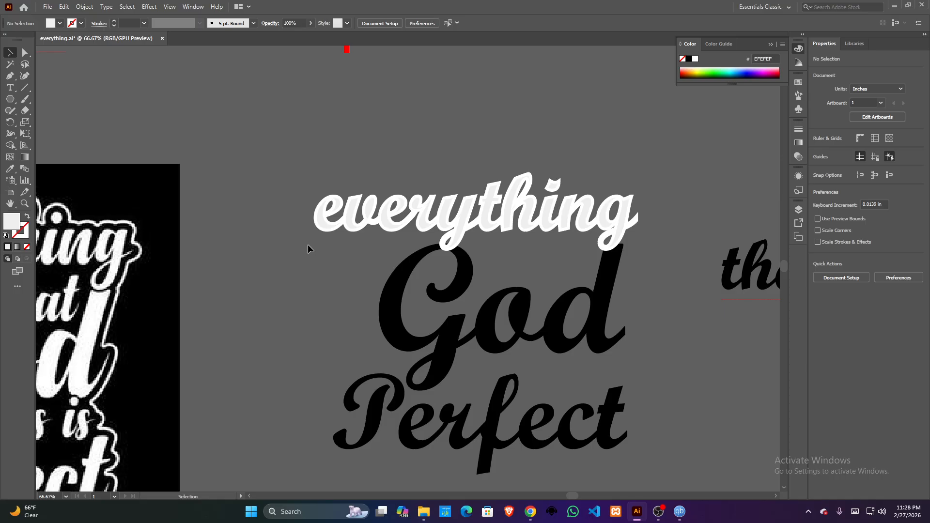
pyautogui.scroll(6, 310, 237)
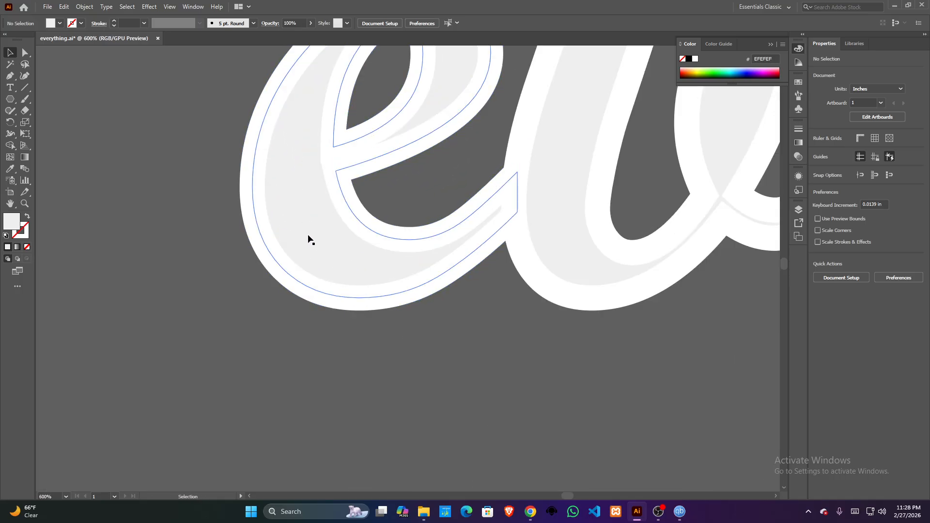
pyautogui.scroll(-6, 323, 231)
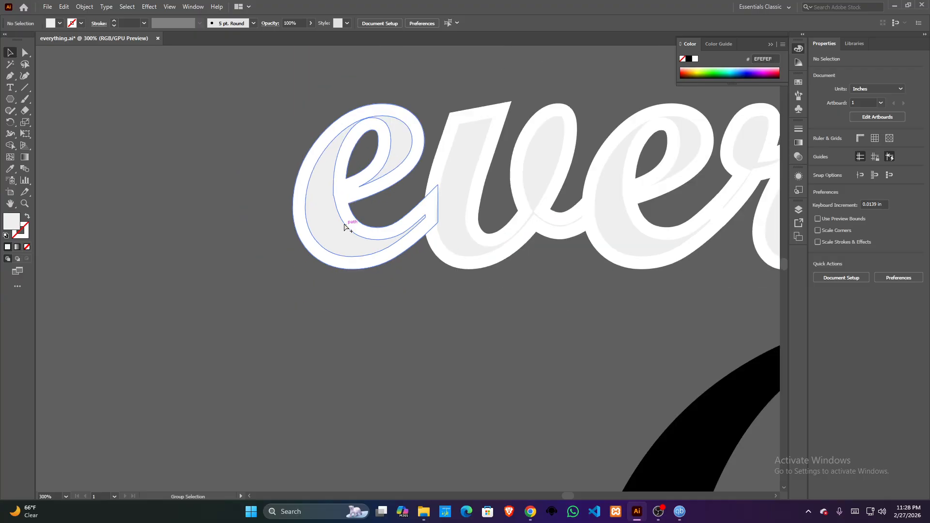
pyautogui.moveTo(442, 308); pyautogui.dragTo(365, 278)
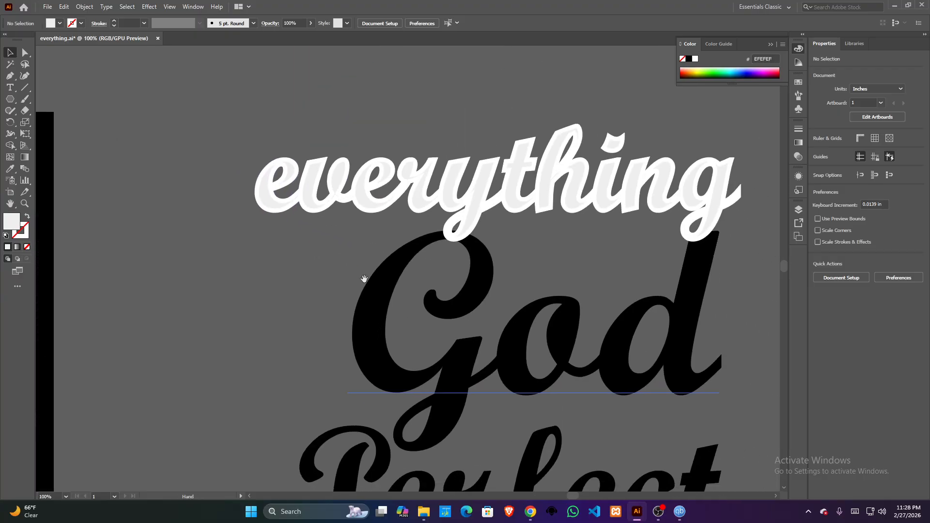
# Fill all the expanded shapes of "everything" with pure white (FFFFFF)
pyautogui.click(308, 186)
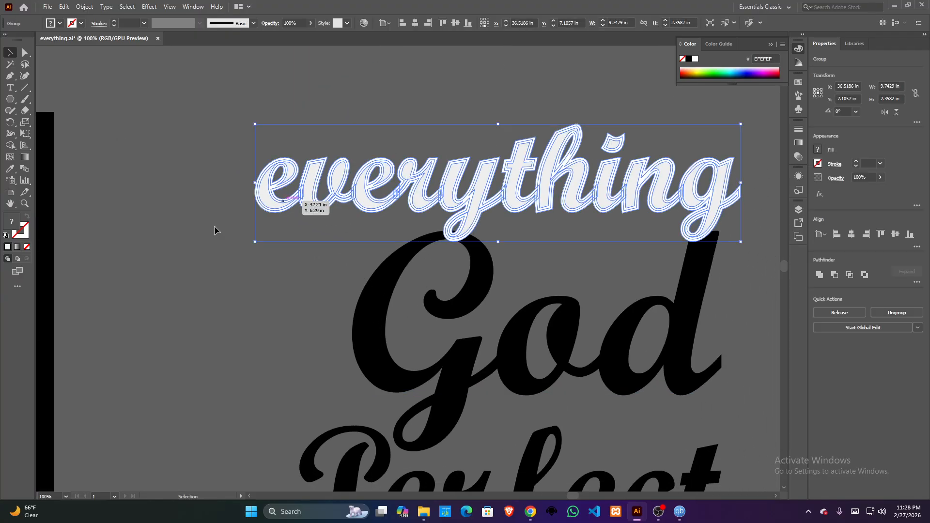
pyautogui.doubleClick(8, 223)
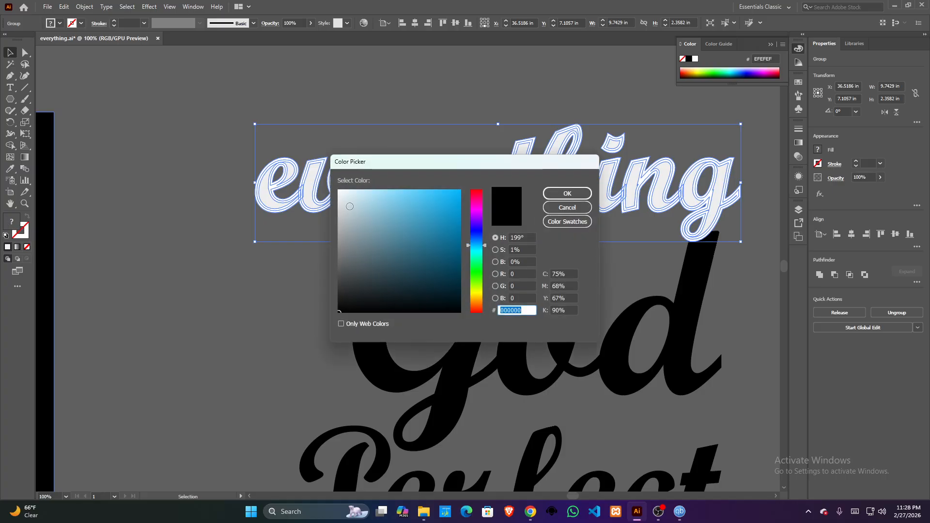
pyautogui.moveTo(349, 206); pyautogui.dragTo(338, 190)
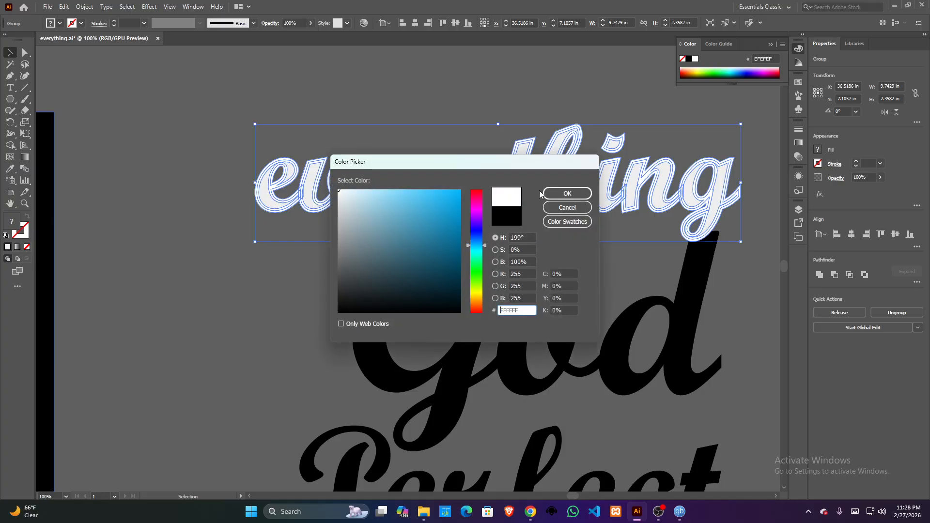
pyautogui.click(565, 194)
pyautogui.click(201, 234)
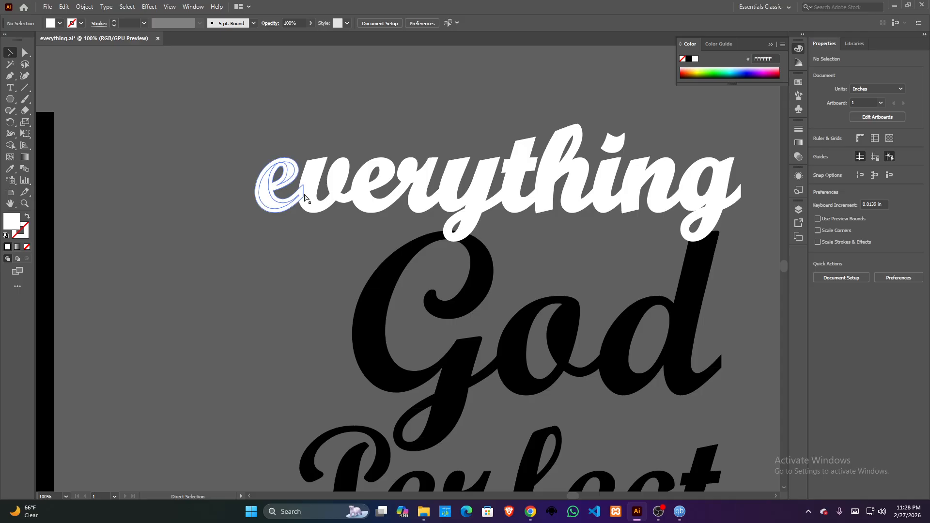
pyautogui.scroll(4, 305, 195)
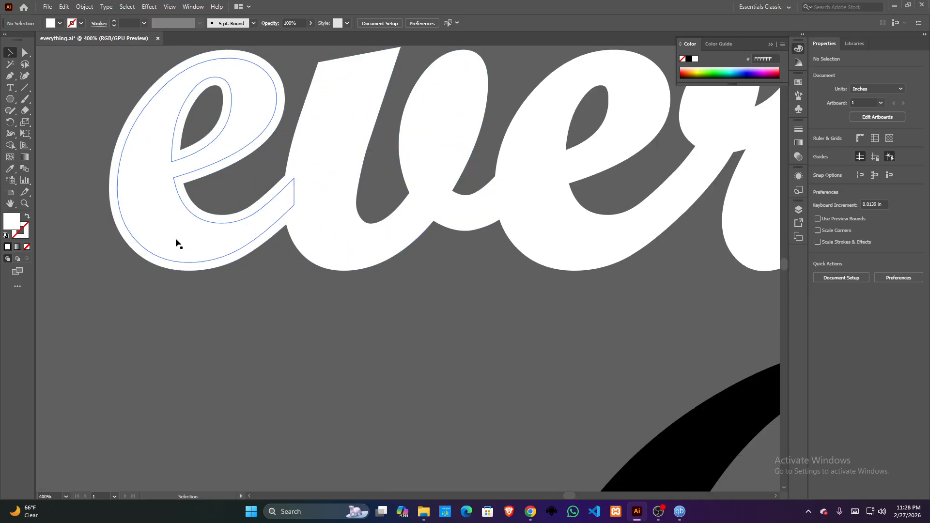
pyautogui.scroll(-5, 368, 253)
pyautogui.moveTo(321, 317); pyautogui.dragTo(288, 238)
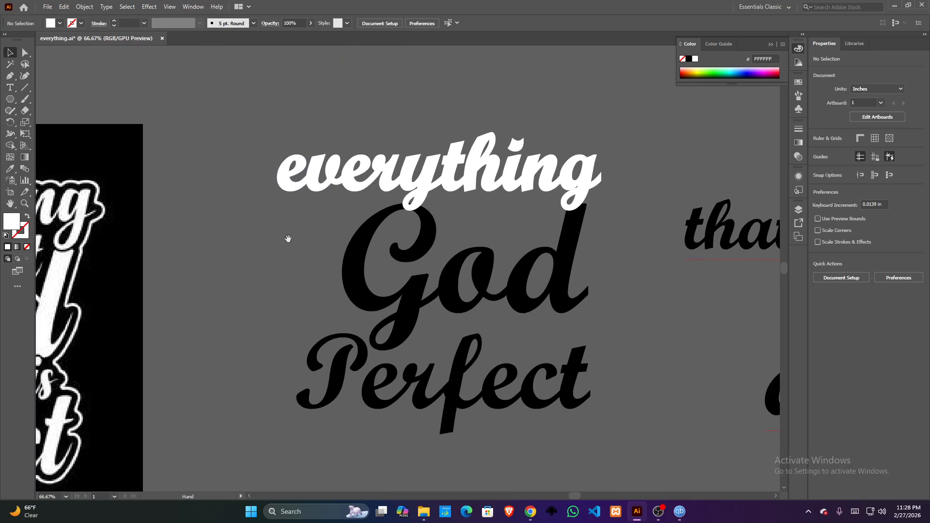
# Make an opacity mask on "God" from the white "everything" shapes, with Clip off and Invert Mask on
pyautogui.click(364, 183)
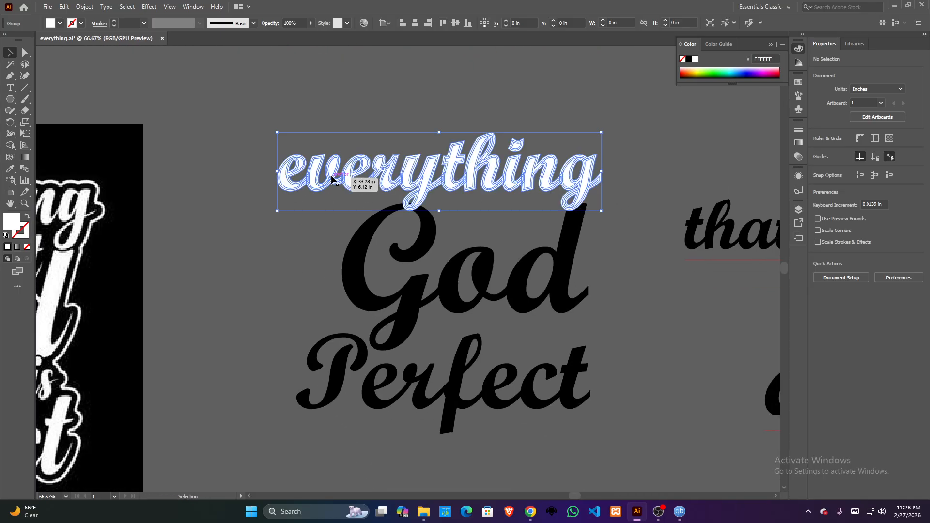
pyautogui.keyDown('shift'); pyautogui.click(350, 275); pyautogui.keyUp('shift')
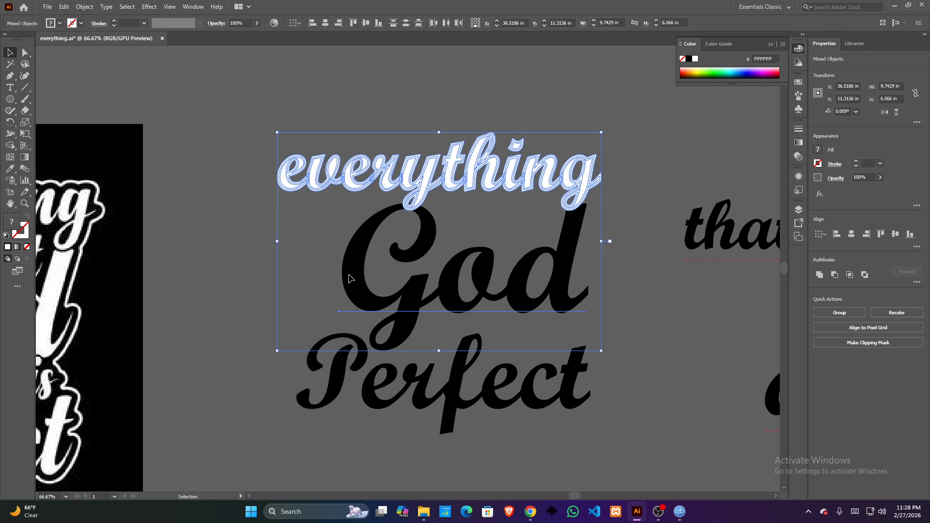
pyautogui.click(798, 158)
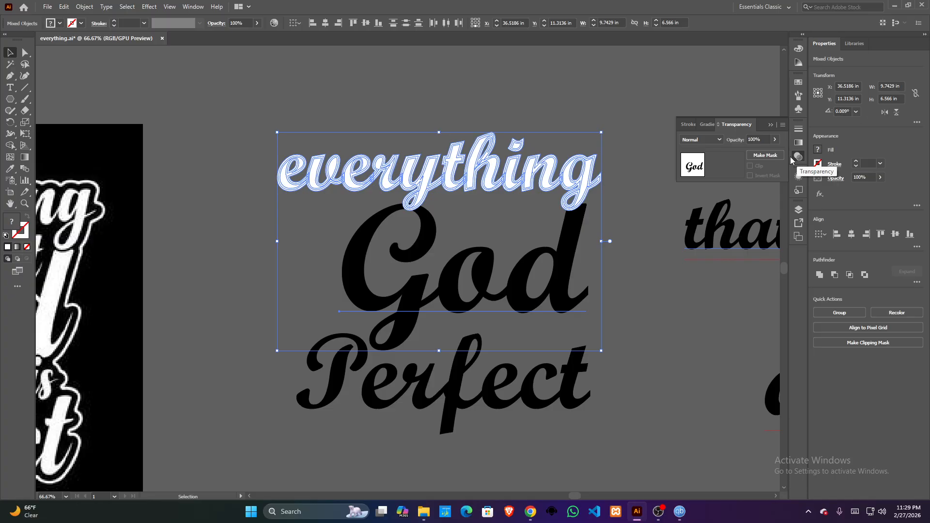
pyautogui.click(778, 156)
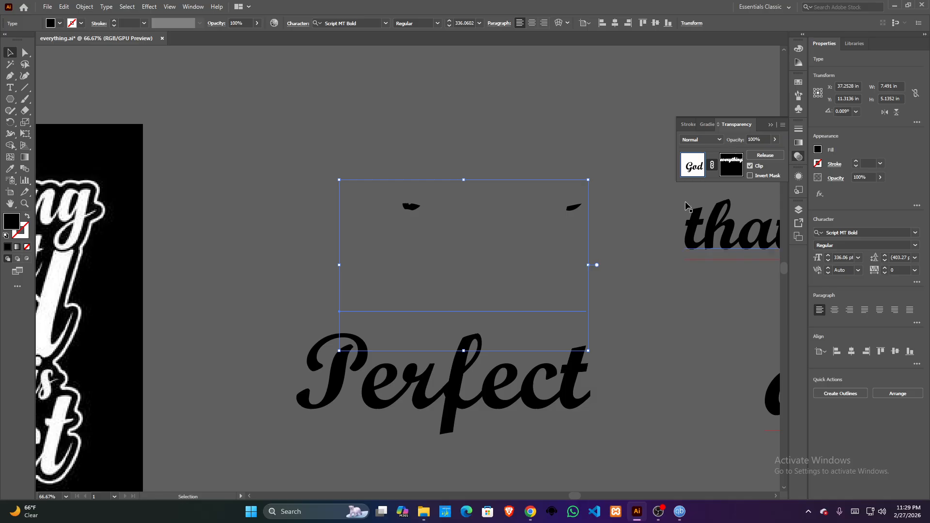
pyautogui.click(750, 166)
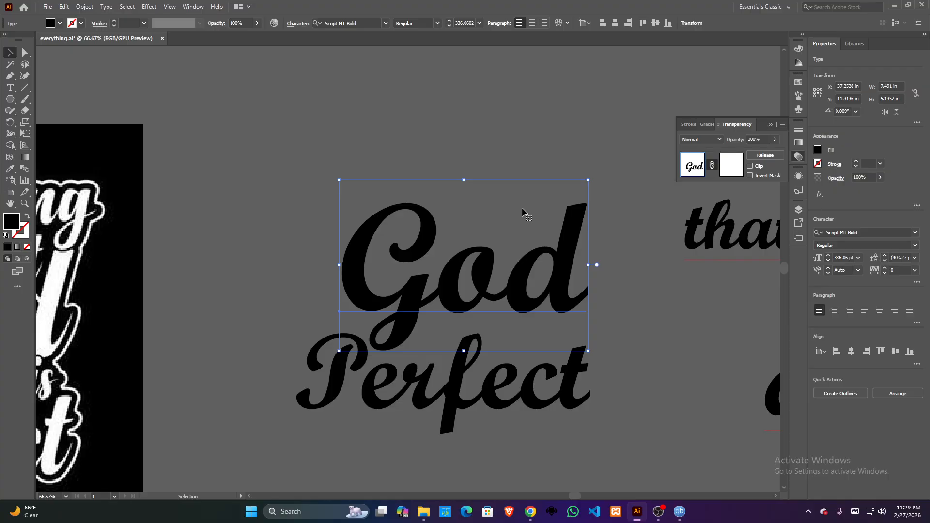
pyautogui.click(749, 176)
pyautogui.scroll(4, 432, 222)
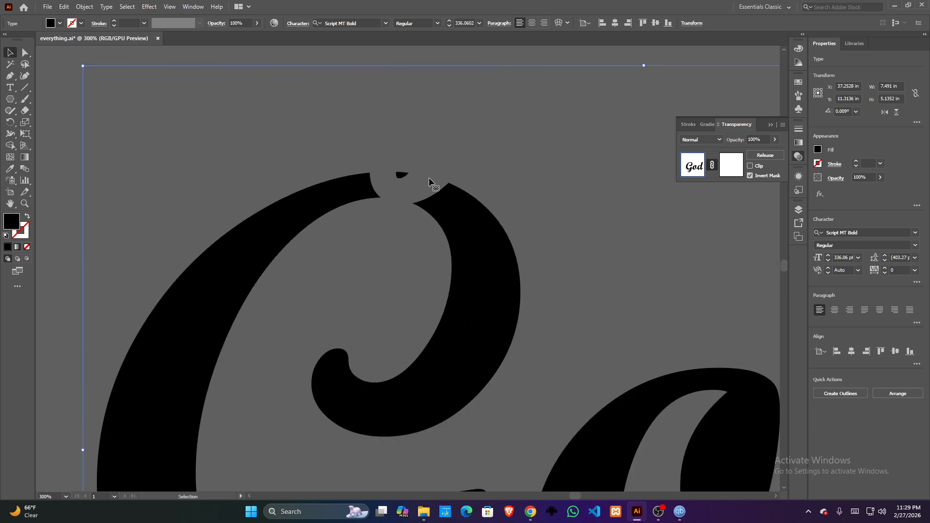
pyautogui.scroll(-4, 429, 177)
pyautogui.moveTo(648, 247); pyautogui.dragTo(607, 266)
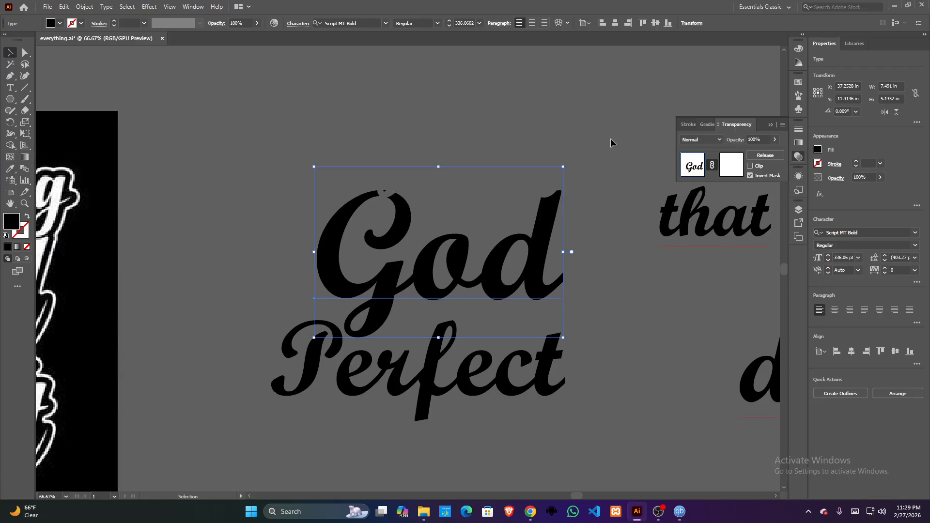
# Show the hidden copy of the word "everything" above "God" and deselect it
pyautogui.press('a')
pyautogui.hotkey('ctrl', 'alt', '3')
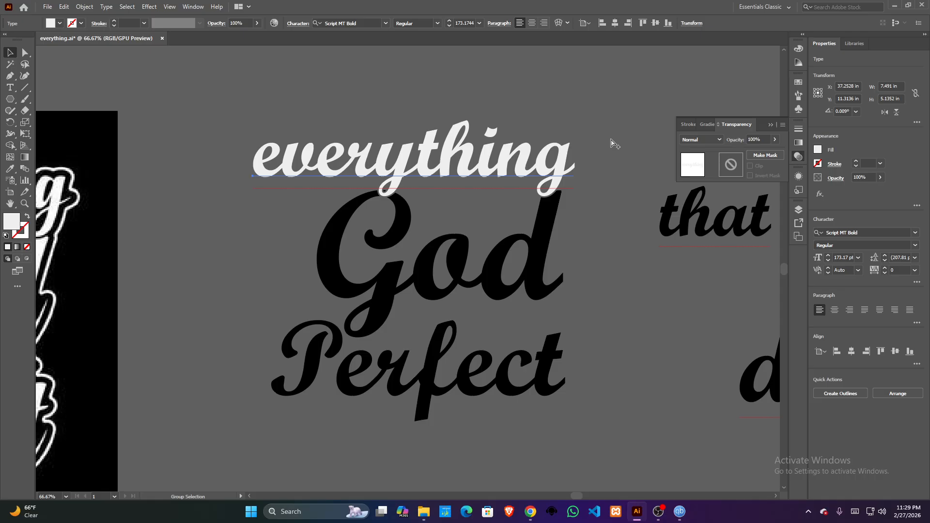
pyautogui.click(611, 142)
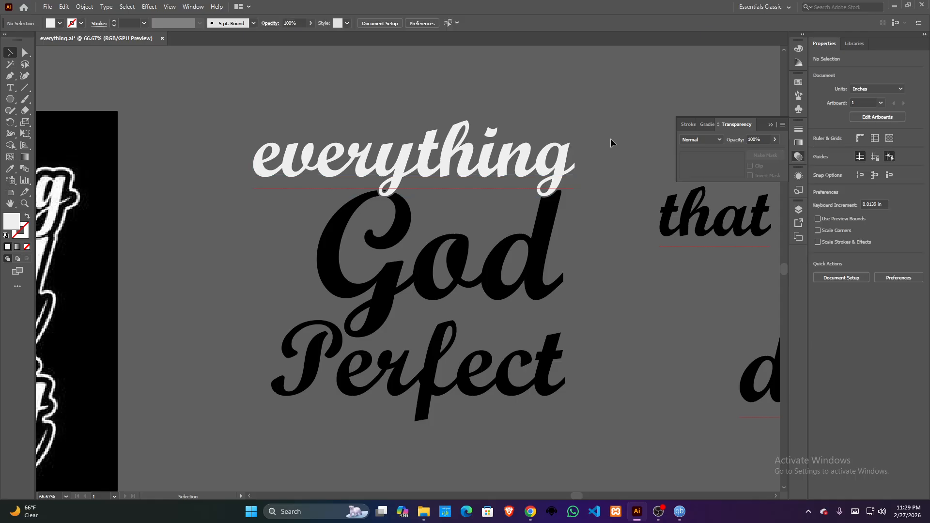
# Recolour the unmasked word "everything" with the black sampled from the reference image's background
pyautogui.hscroll(-2, 591, 274)
pyautogui.scroll(3, 415, 196)
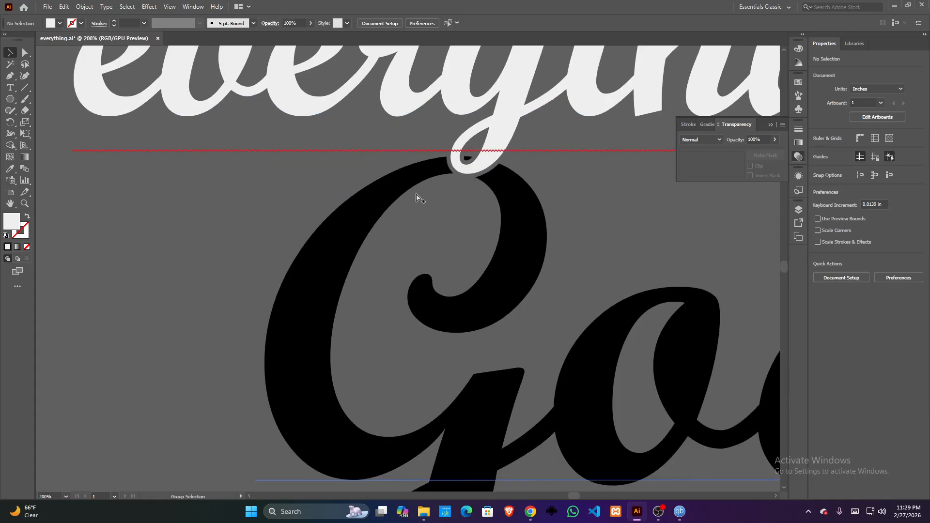
pyautogui.scroll(-2, 469, 180)
pyautogui.click(359, 142)
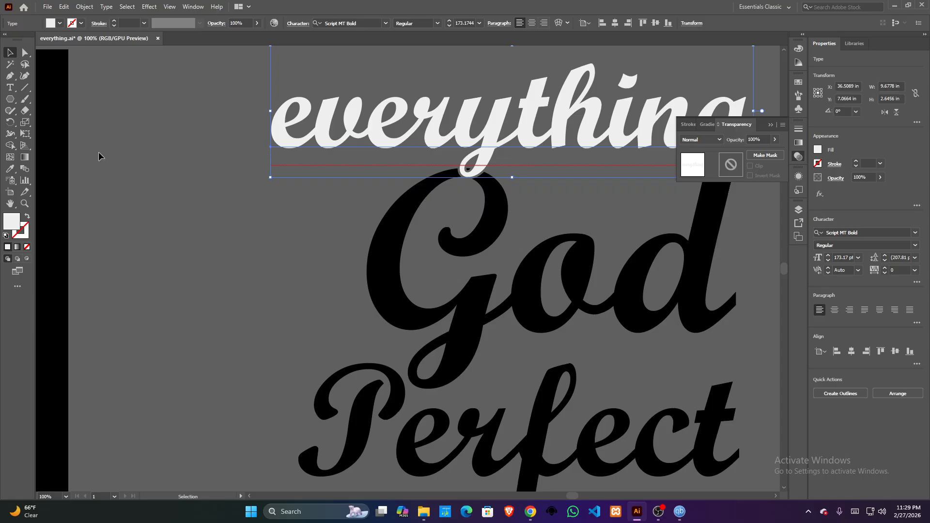
pyautogui.press('i')
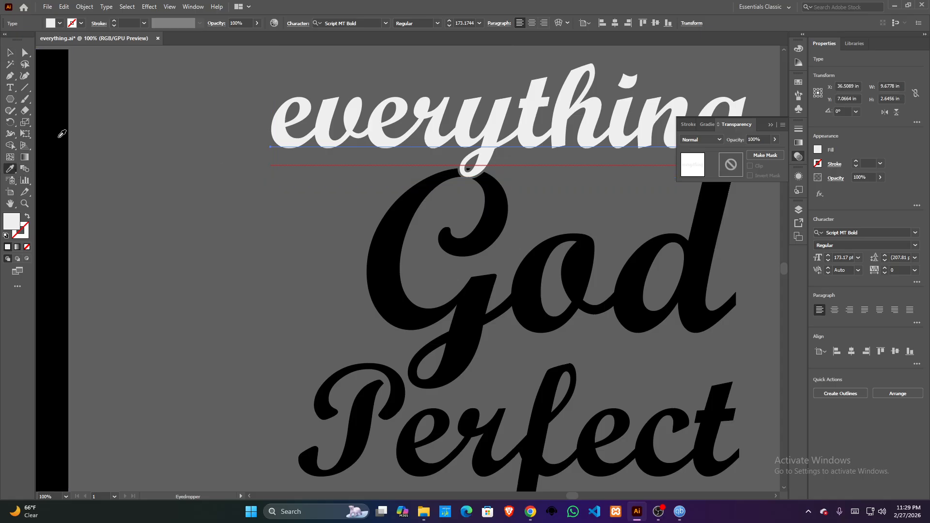
pyautogui.click(62, 92)
pyautogui.click(9, 53)
pyautogui.click(181, 255)
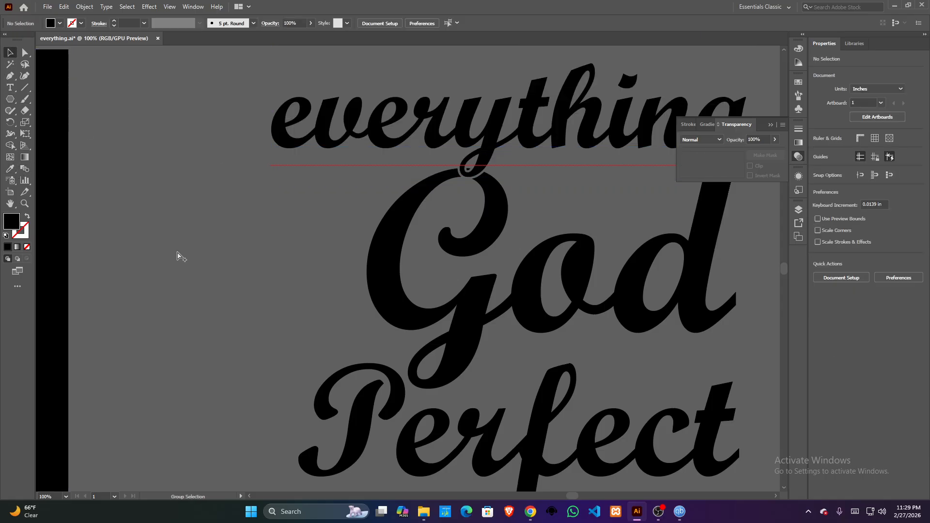
# Examine the gap cut out of "God" around the descenders of "everything", especially where the "y" overlaps the "G"
pyautogui.scroll(-2, 180, 255)
pyautogui.scroll(2, 306, 221)
pyautogui.scroll(2, 306, 221)
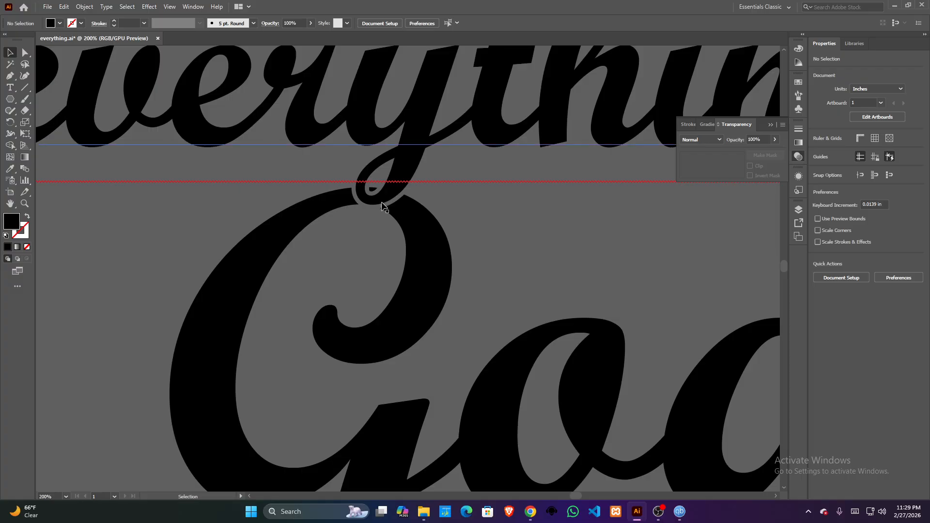
pyautogui.scroll(-3, 366, 201)
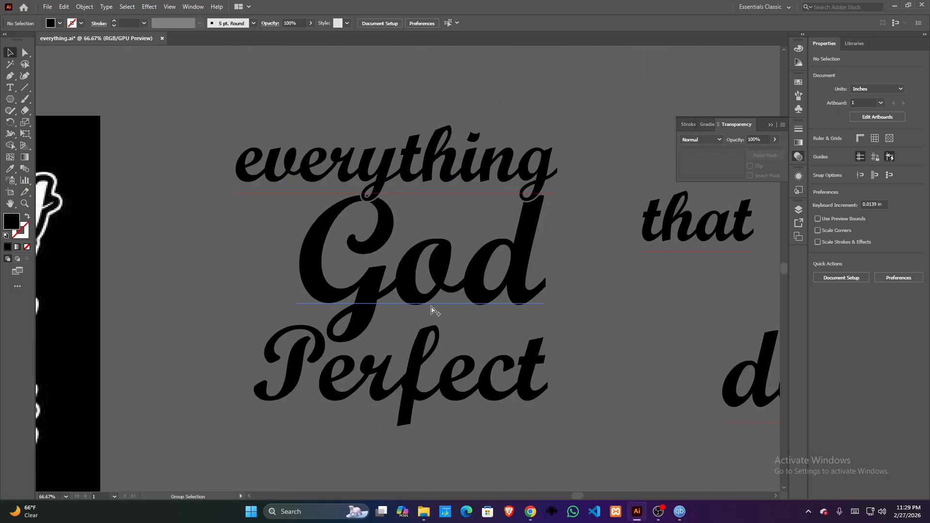
pyautogui.scroll(4, 366, 201)
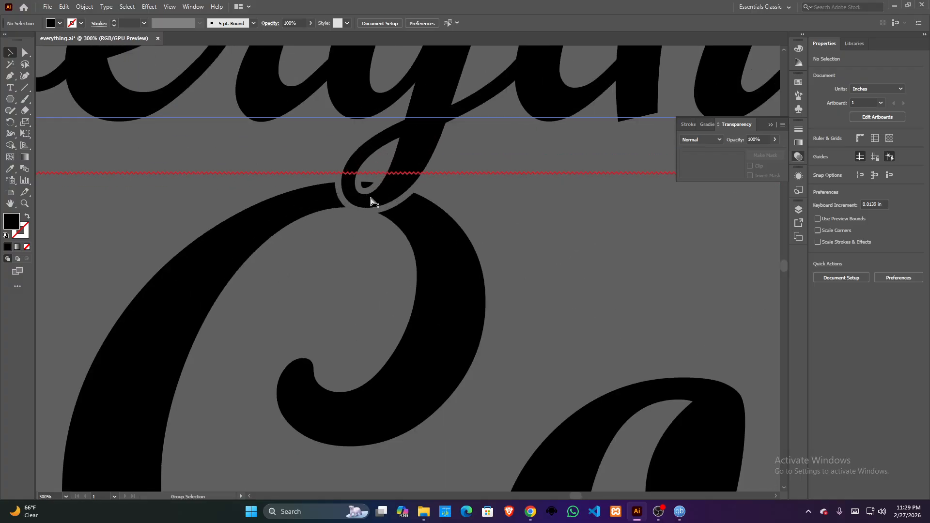
pyautogui.scroll(-2, 371, 200)
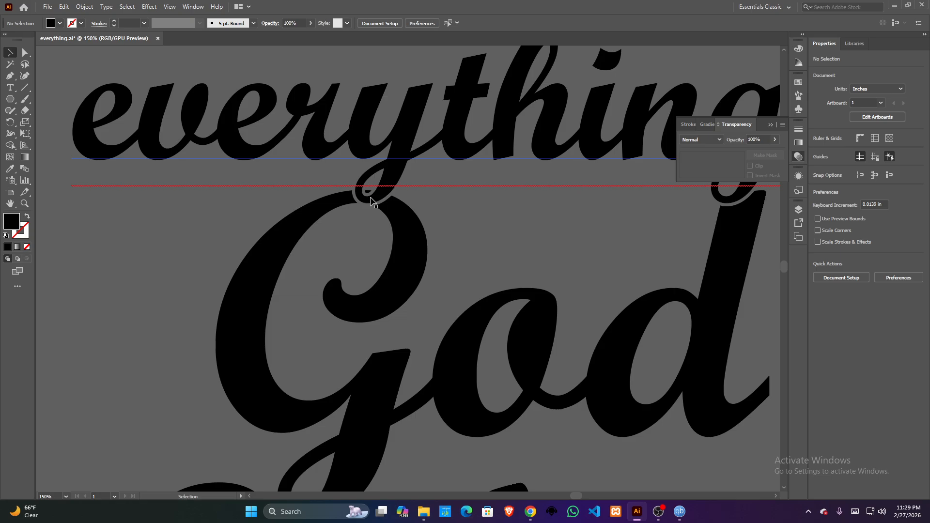
pyautogui.scroll(4, 371, 200)
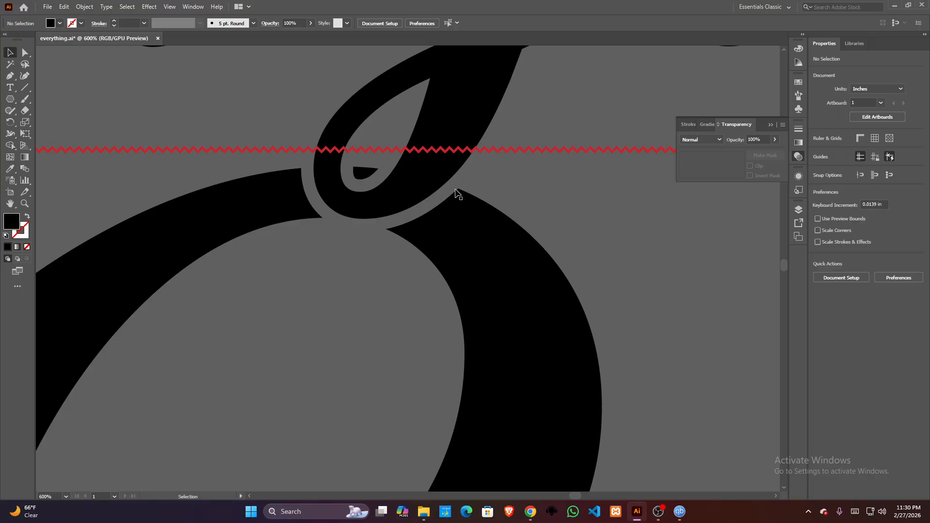
pyautogui.scroll(-5, 430, 243)
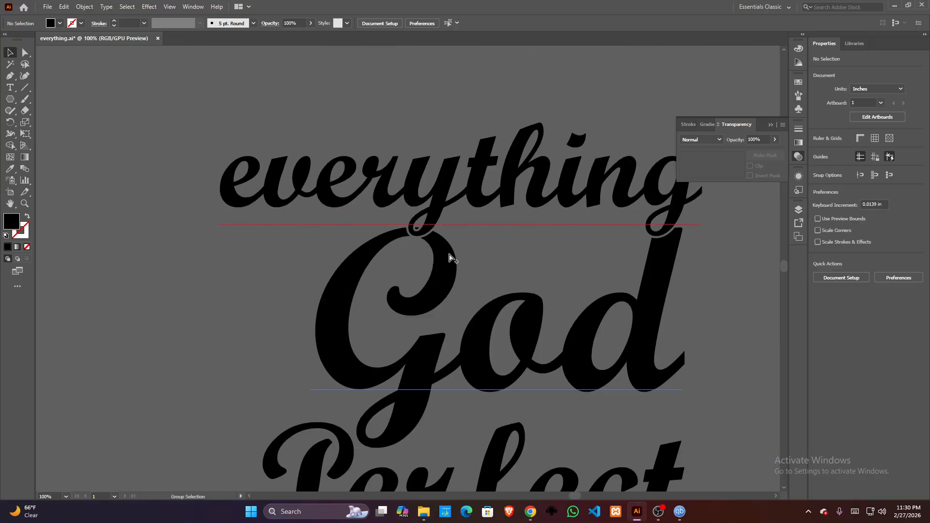
pyautogui.scroll(-2, 647, 250)
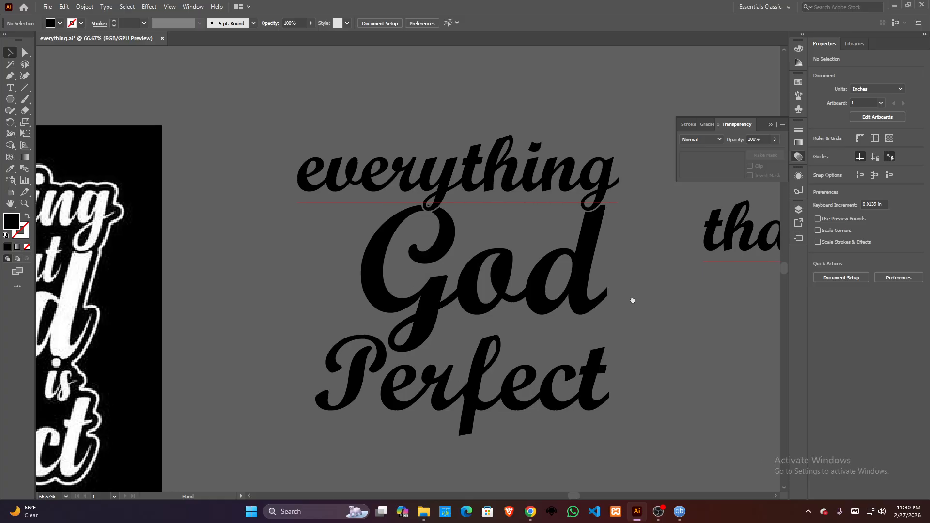
# Move the word "that" below "everything", between the top of the "G" and the stem of the "d" in "God"
pyautogui.moveTo(629, 301); pyautogui.dragTo(512, 301)
pyautogui.moveTo(604, 269); pyautogui.dragTo(360, 266)
pyautogui.moveTo(360, 266); pyautogui.dragTo(463, 265)
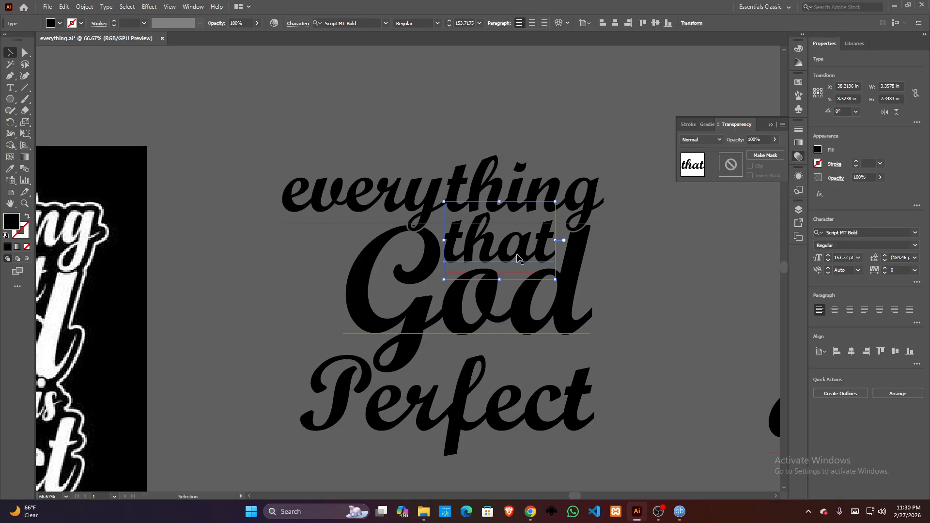
# Scale the word "that" down to about 138 pt so it fits between the "G" and the "d" of "God"
pyautogui.scroll(1, 521, 255)
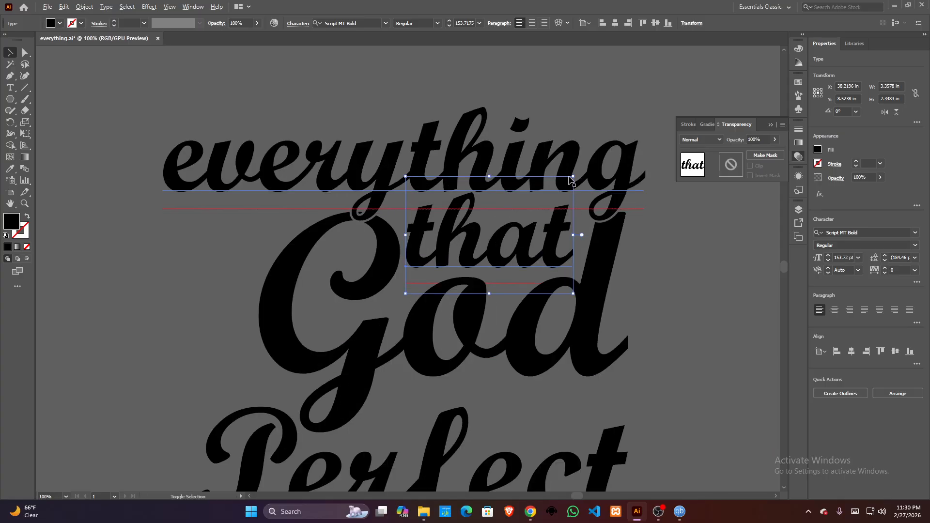
pyautogui.moveTo(573, 177); pyautogui.dragTo(559, 186)
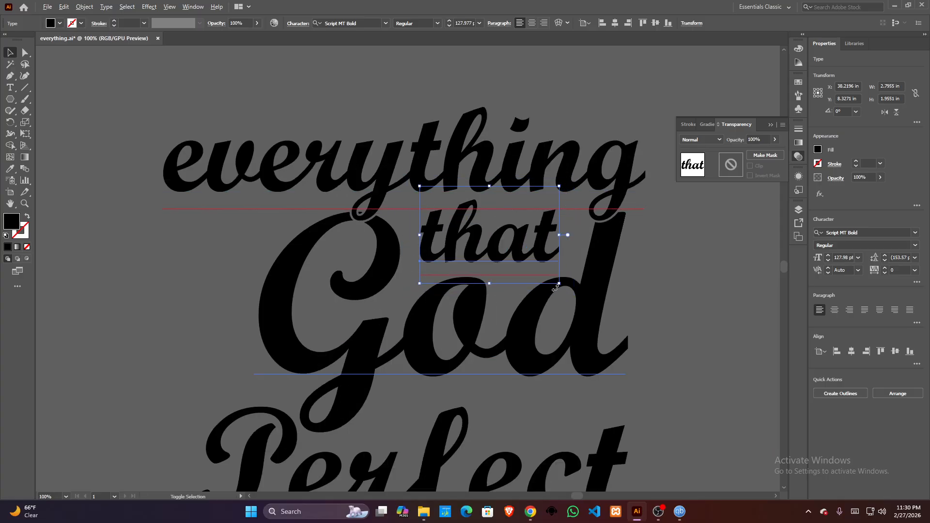
pyautogui.moveTo(558, 285)
pyautogui.mouseDown()
pyautogui.moveTo(573, 288)
pyautogui.moveTo(564, 288)
pyautogui.mouseUp()
# Nudge "that" slightly right and down in the space between the "G" and the stem of the "d", and deselect it
pyautogui.press('Right')
pyautogui.press('Right')
pyautogui.press('Right')
pyautogui.press('Right')
pyautogui.press('Right')
pyautogui.press('Right')
pyautogui.press('Right')
pyautogui.press('Right')
pyautogui.press('Right')
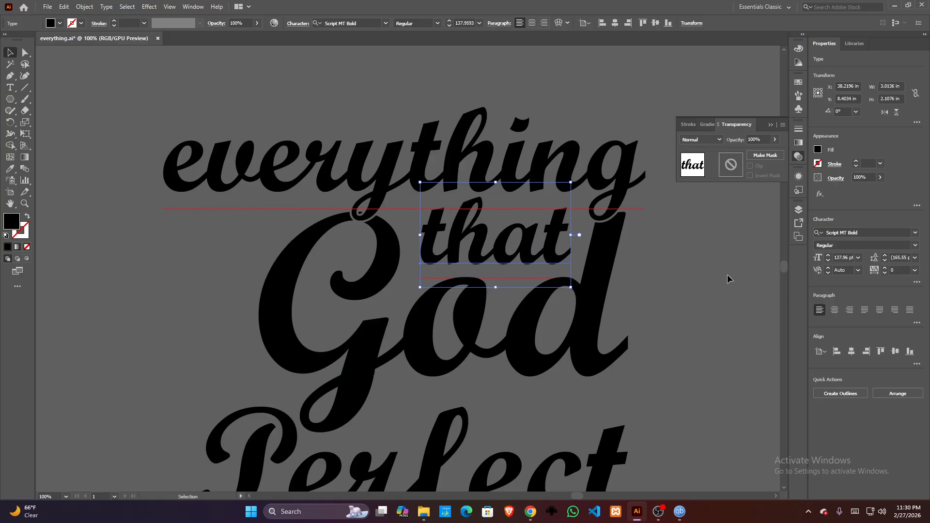
pyautogui.press('Right')
pyautogui.press('Right')
pyautogui.press('Right')
pyautogui.press('Right')
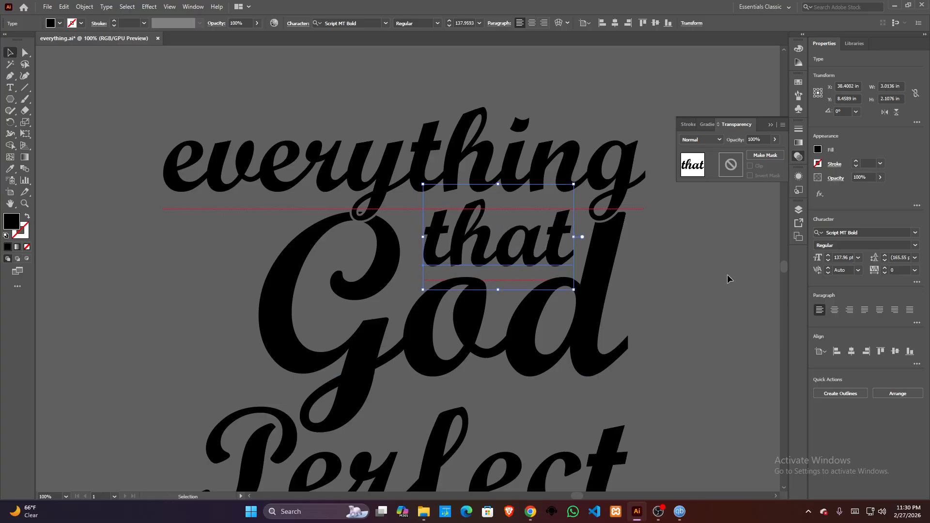
pyautogui.press('Up')
pyautogui.click(723, 272)
# Bring the words "does is" over to the lettering, just below the end of "Perfect"
pyautogui.scroll(-3, 685, 289)
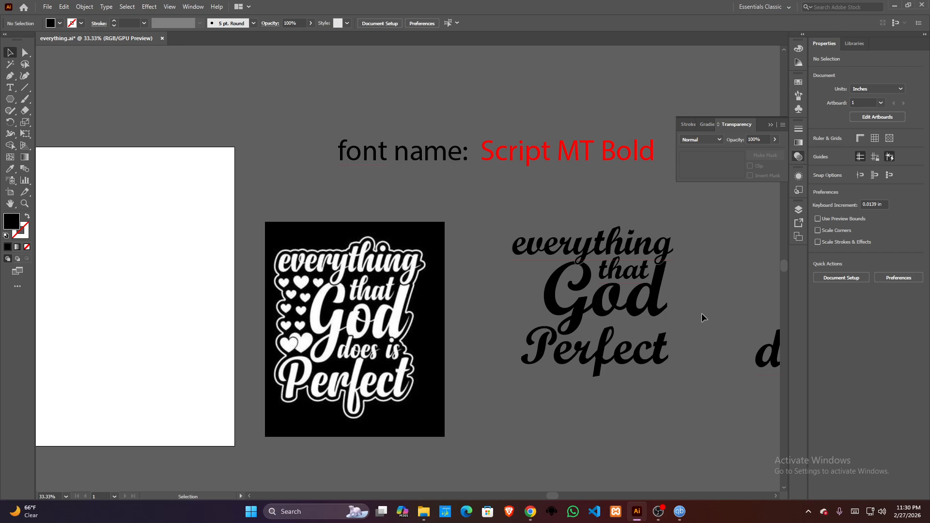
pyautogui.moveTo(719, 331); pyautogui.dragTo(686, 295)
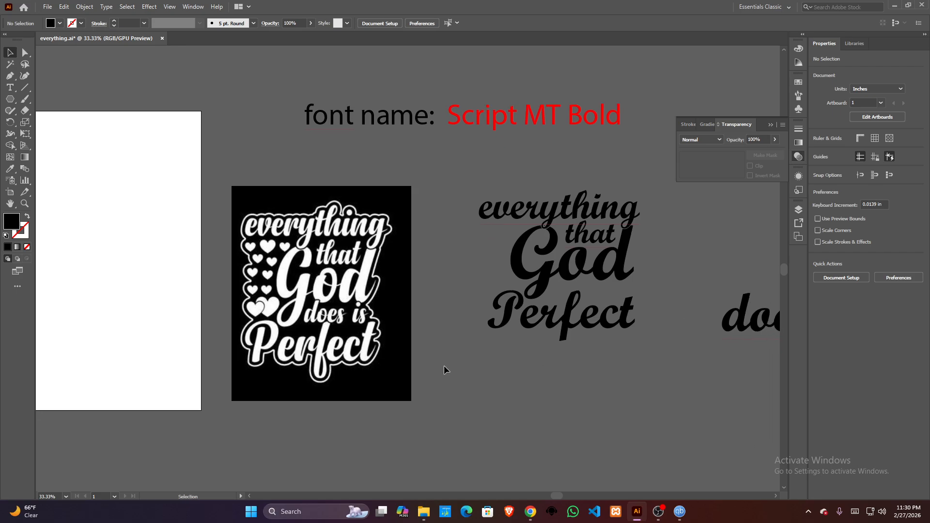
pyautogui.scroll(2, 321, 328)
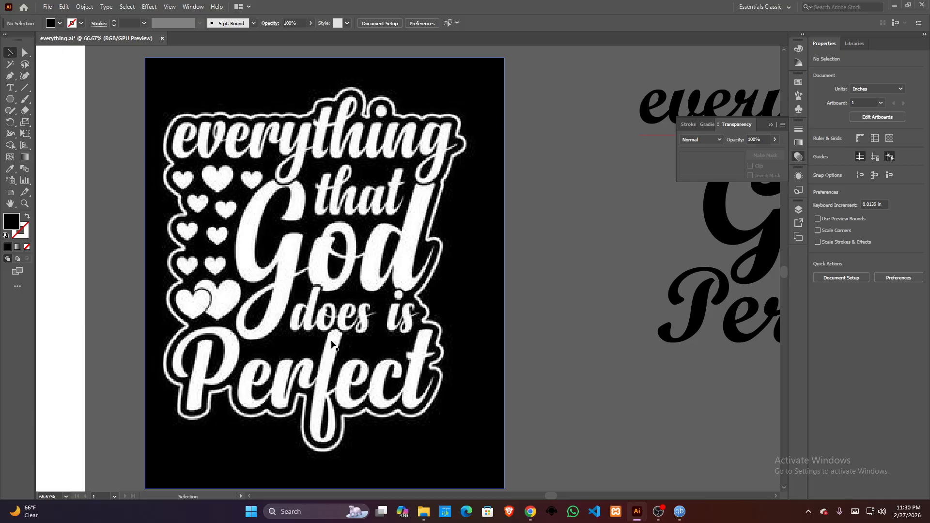
pyautogui.scroll(2, 338, 339)
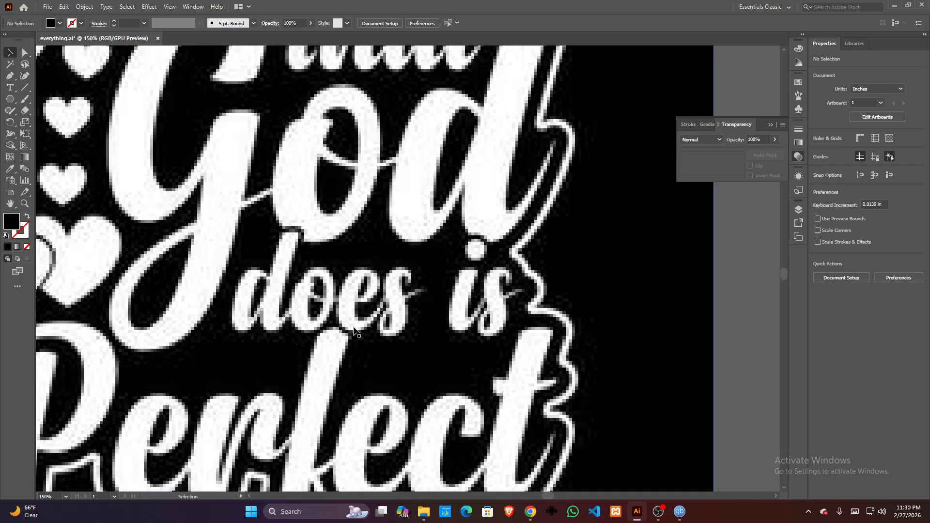
pyautogui.scroll(-4, 333, 330)
pyautogui.press('space')
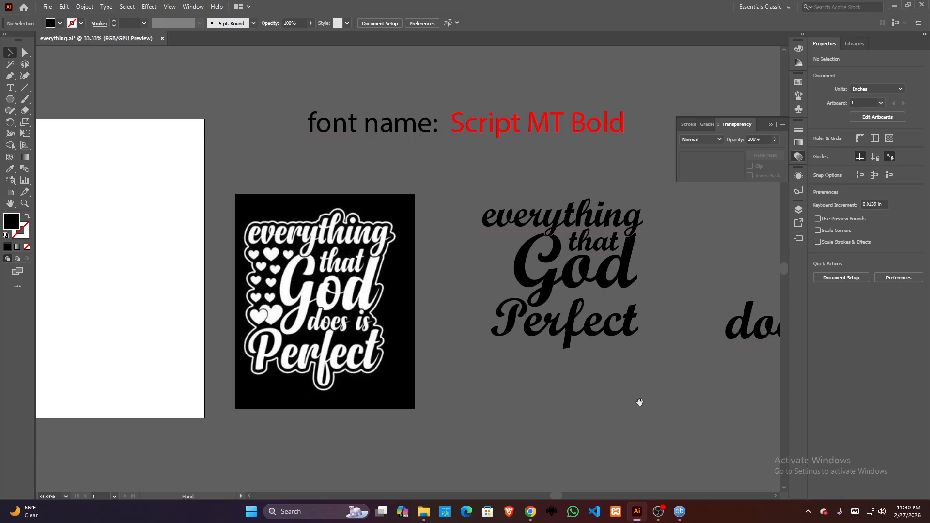
pyautogui.moveTo(640, 403); pyautogui.dragTo(470, 395)
pyautogui.moveTo(601, 342); pyautogui.dragTo(482, 374)
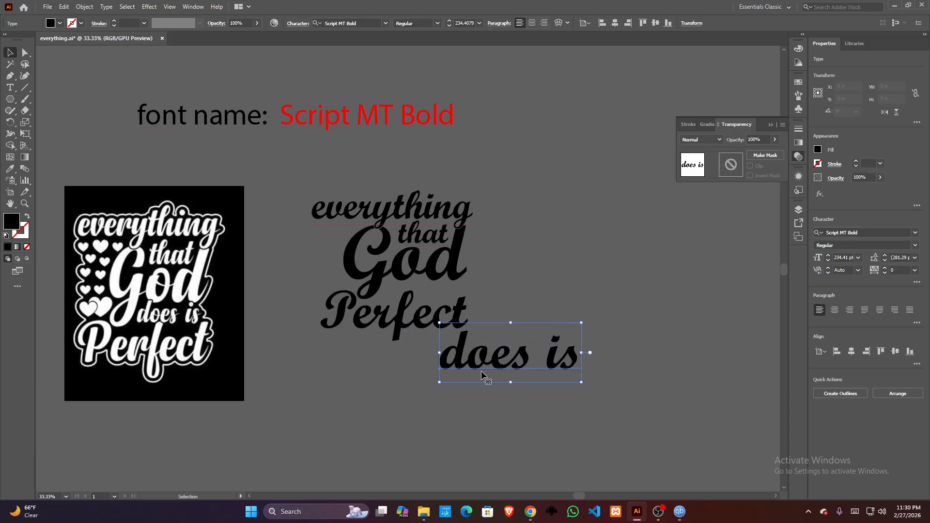
# Recolour "does is" with the white sampled from the lettering in the reference image
pyautogui.click(11, 169)
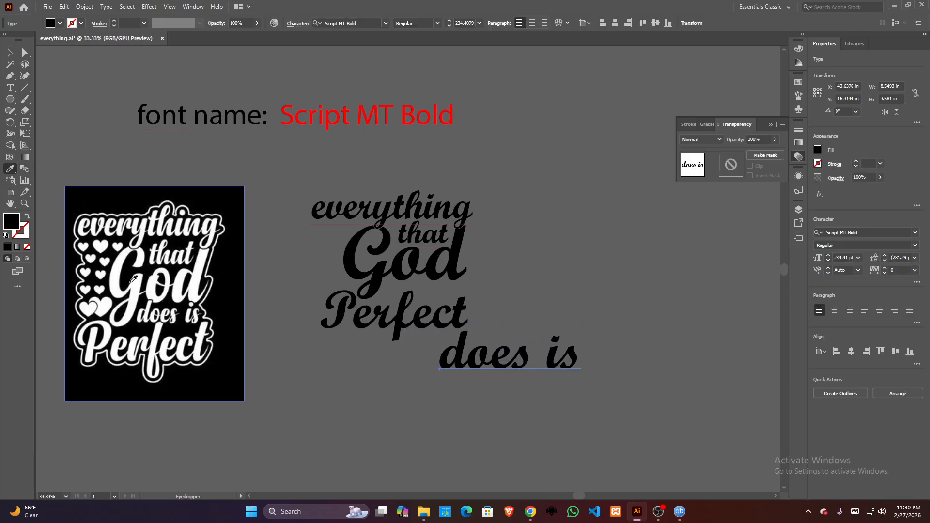
pyautogui.click(133, 278)
pyautogui.click(11, 52)
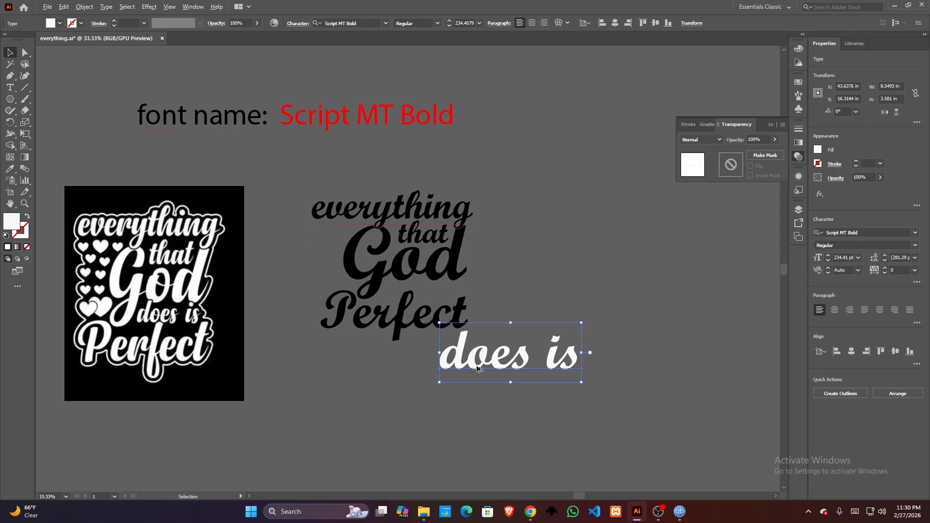
# Shrink "does is" to about 124 pt and place it between "God" and "Perfect", overlapping both words
pyautogui.scroll(2, 477, 369)
pyautogui.moveTo(480, 388); pyautogui.dragTo(294, 250)
pyautogui.moveTo(507, 168); pyautogui.dragTo(504, 197)
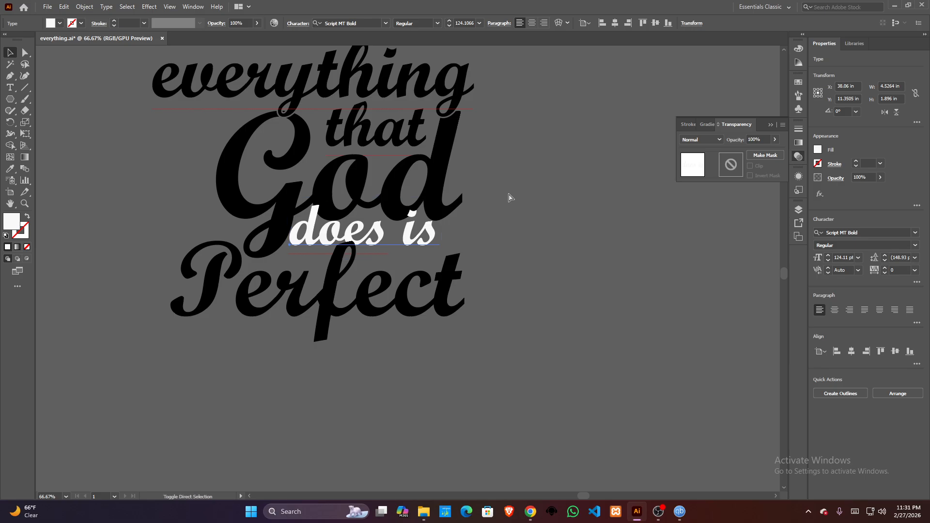
pyautogui.scroll(2, 386, 253)
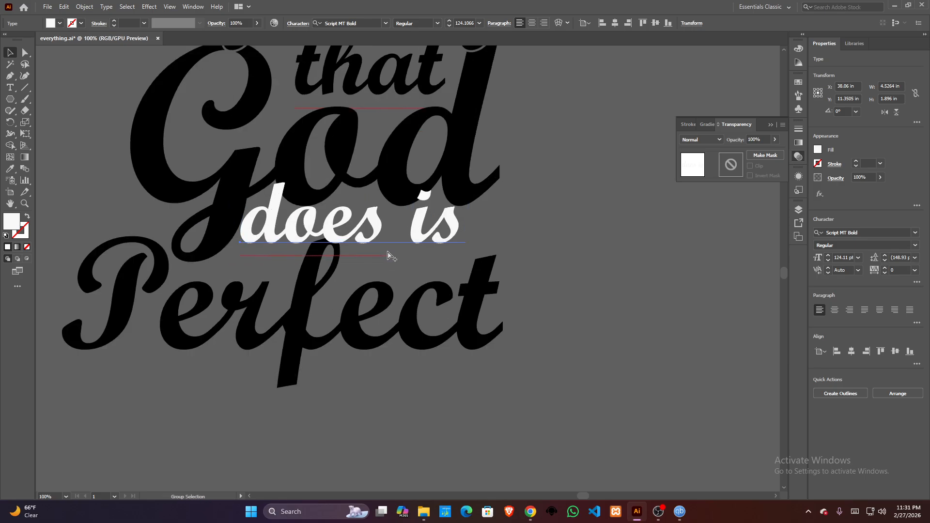
pyautogui.moveTo(309, 214); pyautogui.dragTo(326, 229)
pyautogui.moveTo(328, 232); pyautogui.dragTo(483, 253)
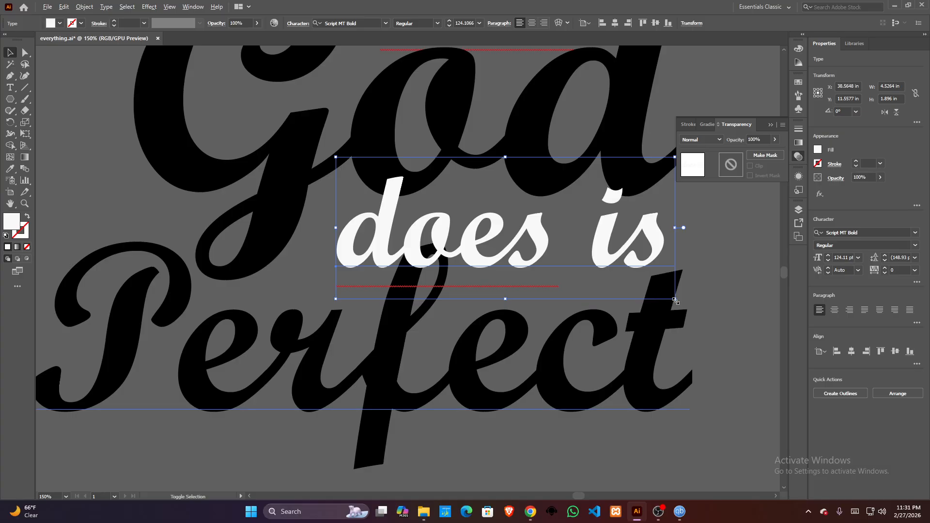
# Enlarge "does is" to about 133 pt, shift it slightly left and down over the top of the "f", and deselect it
pyautogui.moveTo(675, 298); pyautogui.dragTo(686, 304)
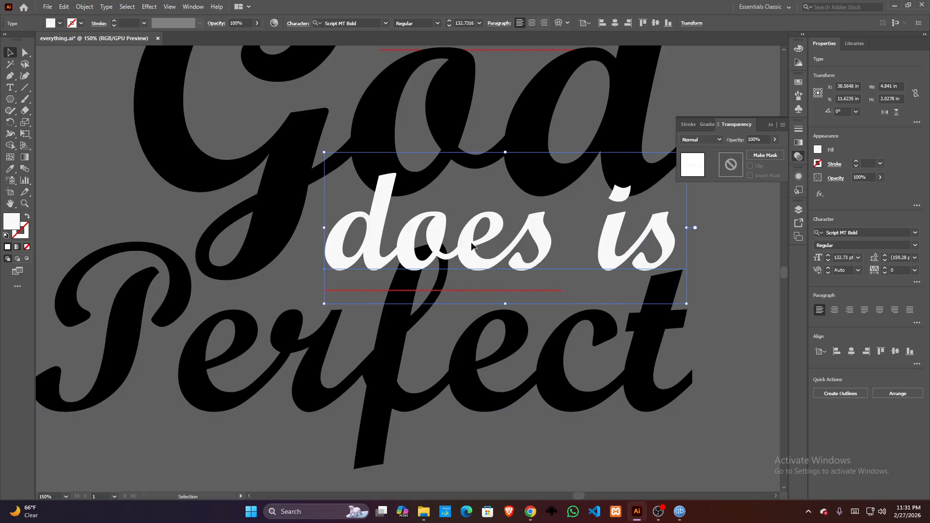
pyautogui.moveTo(471, 246)
pyautogui.mouseDown()
pyautogui.moveTo(459, 251)
pyautogui.moveTo(466, 250)
pyautogui.mouseUp()
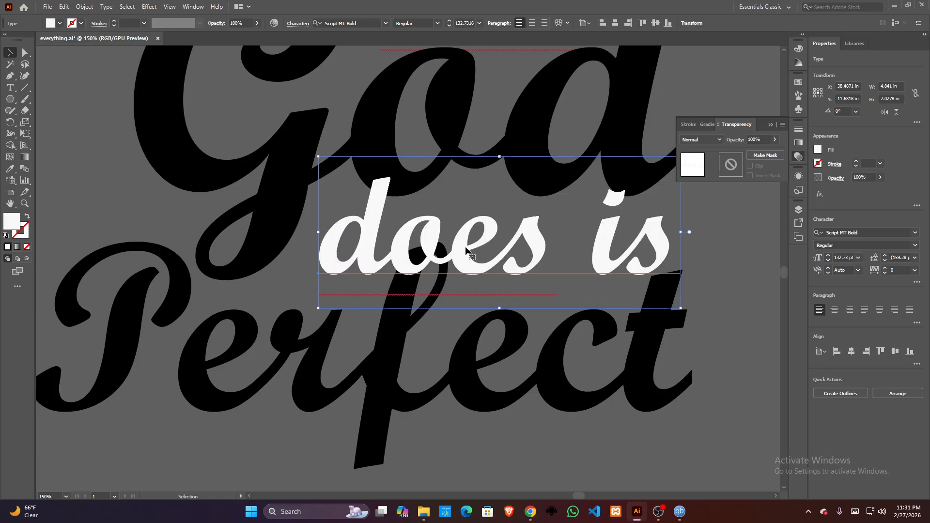
pyautogui.click(736, 243)
# Examine the gap around the "y" in "everything" and the places where "does is" overlaps "God" and "Perfect"
pyautogui.scroll(-2, 734, 244)
pyautogui.scroll(-2, 734, 245)
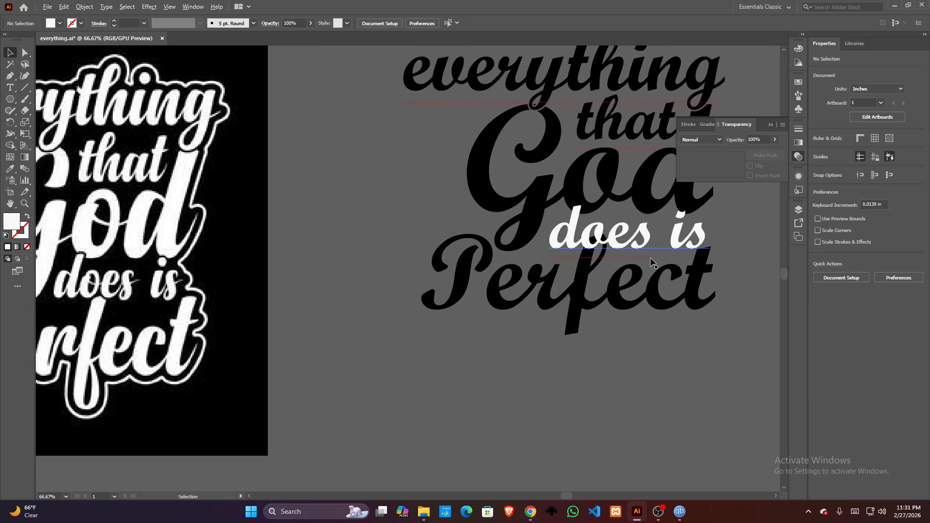
pyautogui.hscroll(2, 461, 174)
pyautogui.scroll(3, 455, 163)
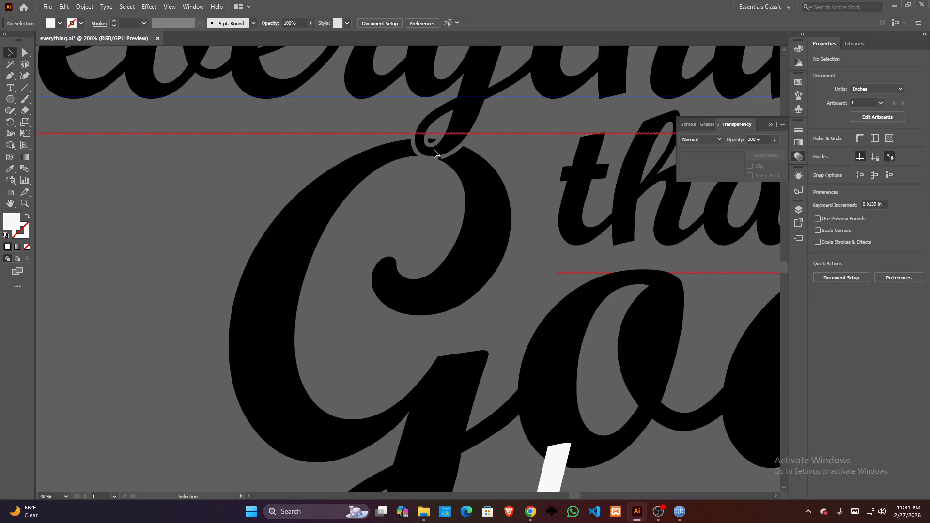
pyautogui.moveTo(386, 309); pyautogui.dragTo(356, 144)
pyautogui.moveTo(397, 290); pyautogui.dragTo(359, 228)
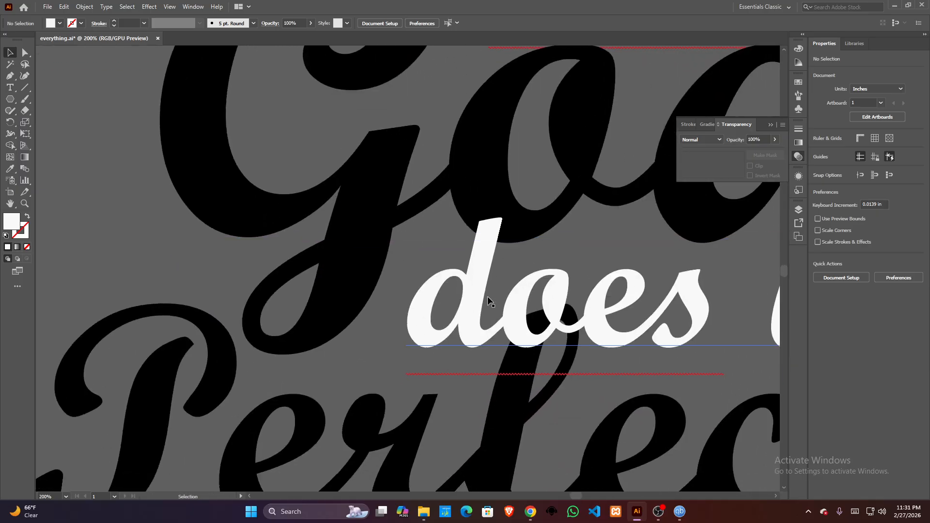
pyautogui.scroll(-2, 487, 296)
pyautogui.moveTo(719, 307); pyautogui.dragTo(683, 286)
pyautogui.scroll(-1, 639, 306)
pyautogui.scroll(1, 682, 285)
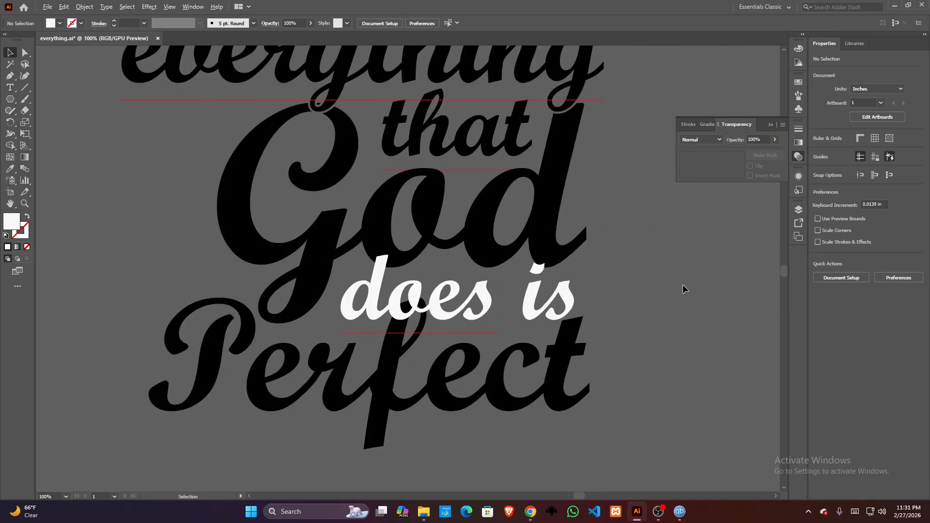
pyautogui.scroll(1, 683, 286)
pyautogui.scroll(-1, 683, 286)
pyautogui.moveTo(650, 241); pyautogui.dragTo(661, 363)
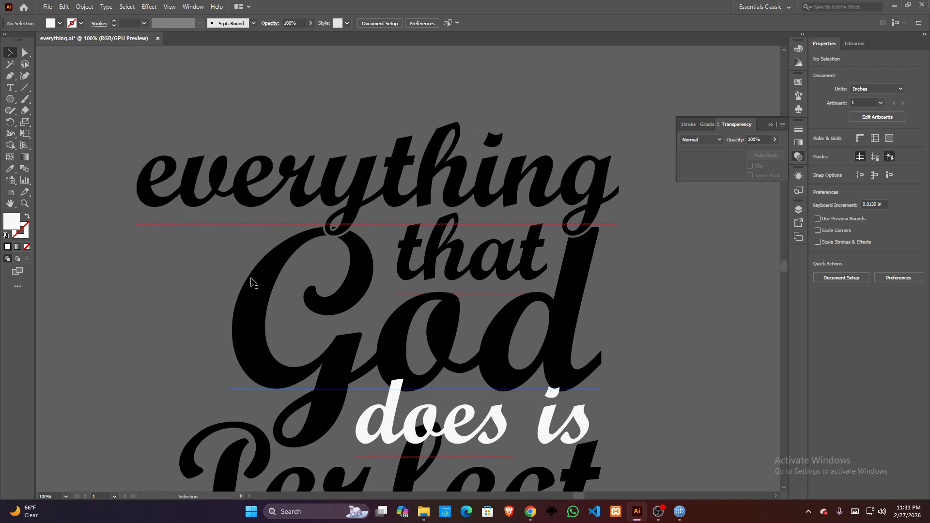
pyautogui.moveTo(240, 324); pyautogui.dragTo(254, 190)
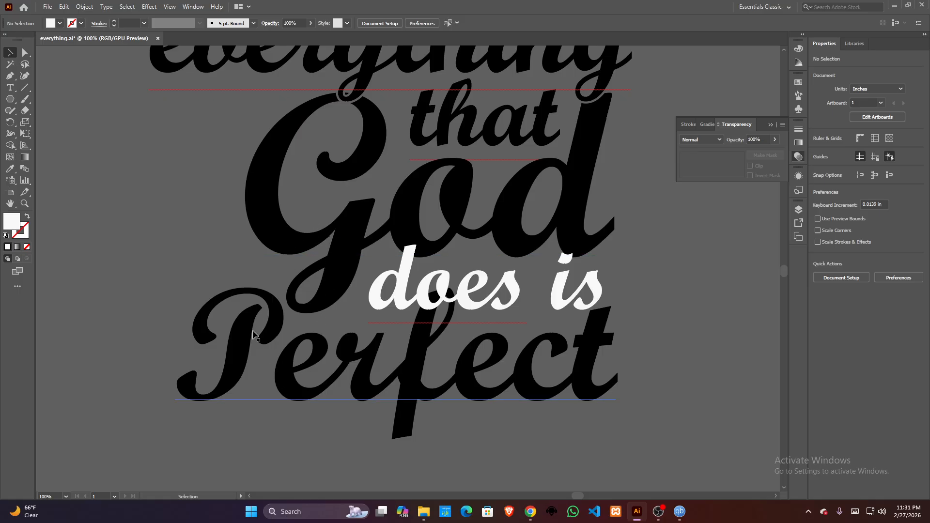
pyautogui.scroll(-1, 238, 286)
pyautogui.moveTo(180, 275); pyautogui.dragTo(241, 274)
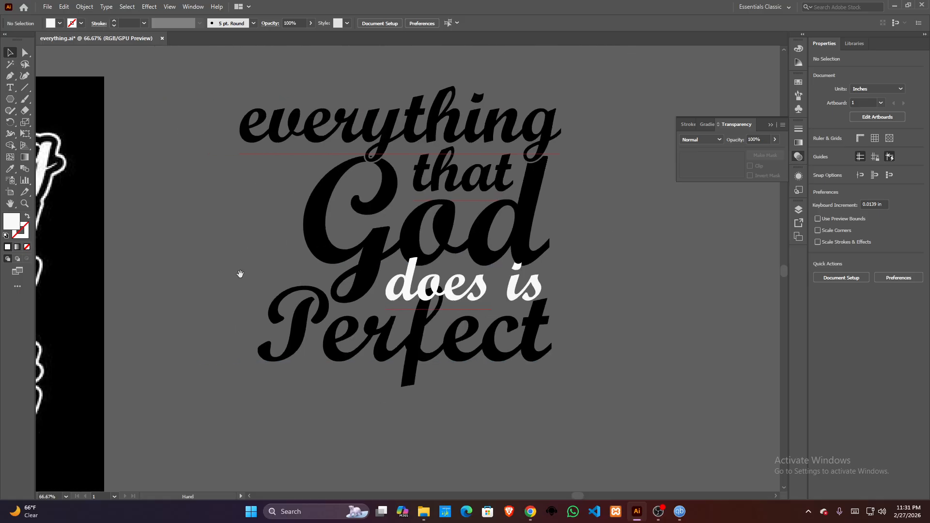
# Group the words "God" and "Perfect" together, select the group to check it, and deselect it
pyautogui.click(323, 290)
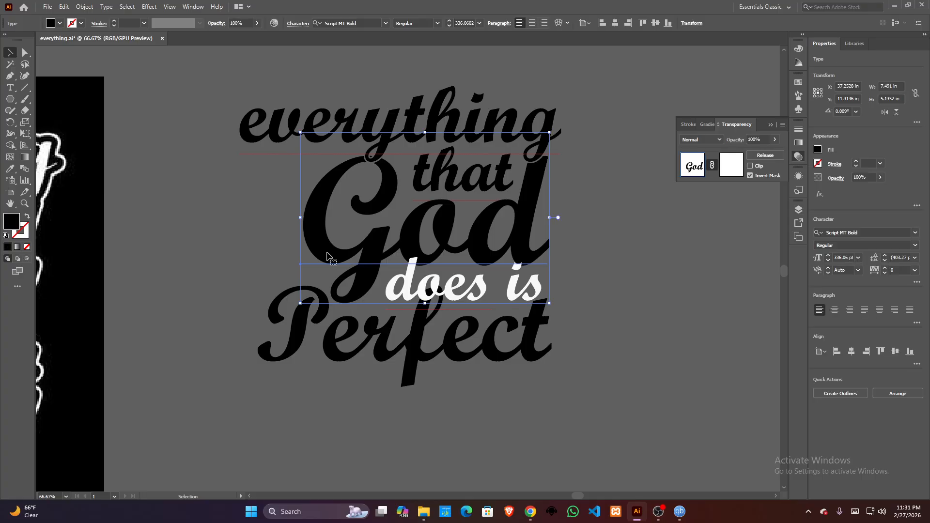
pyautogui.keyDown('shift'); pyautogui.click(310, 333); pyautogui.keyUp('shift')
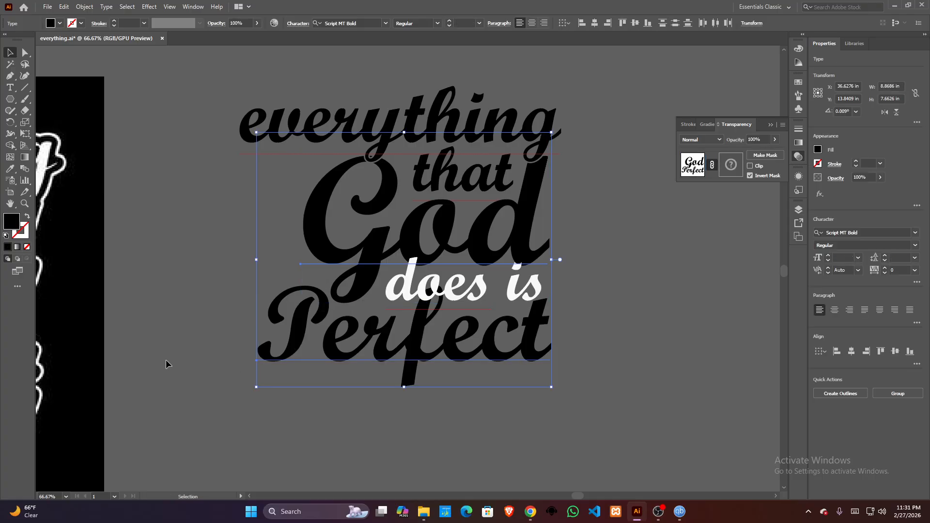
pyautogui.press('ctrl')
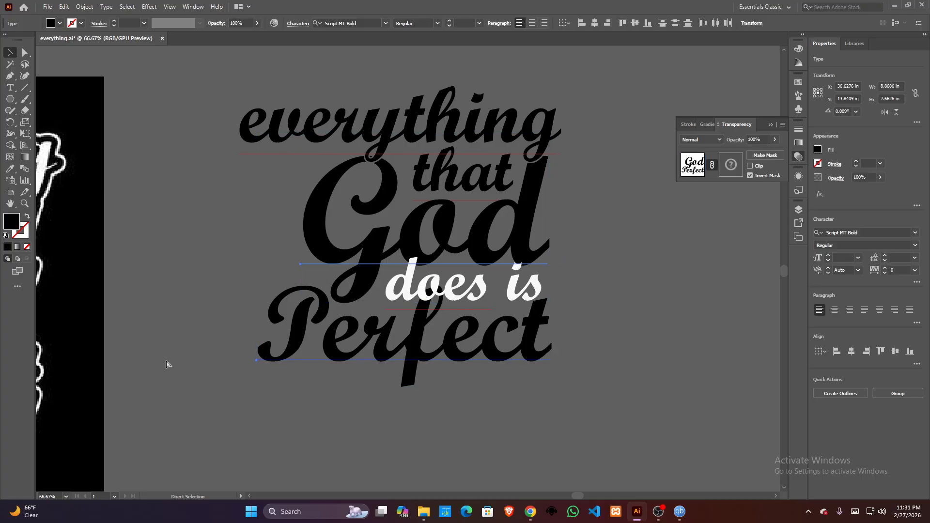
pyautogui.click(171, 322)
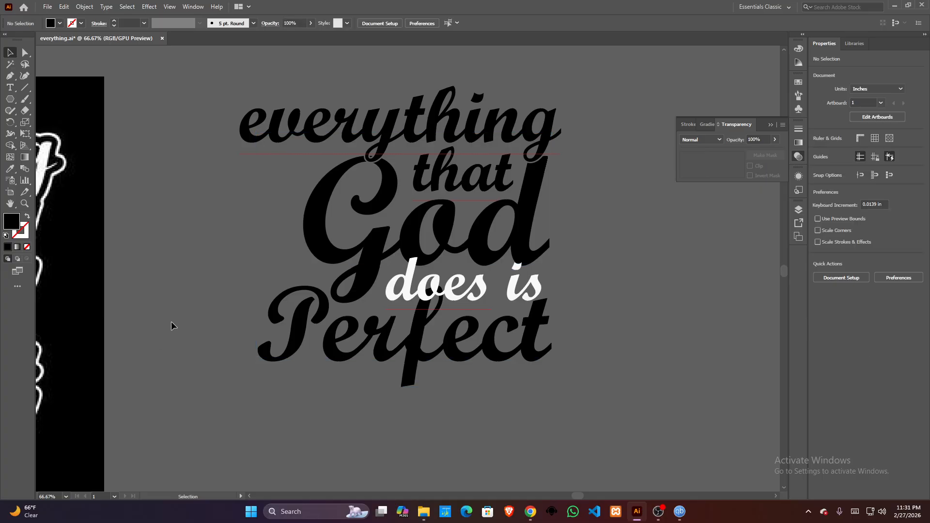
pyautogui.click(318, 238)
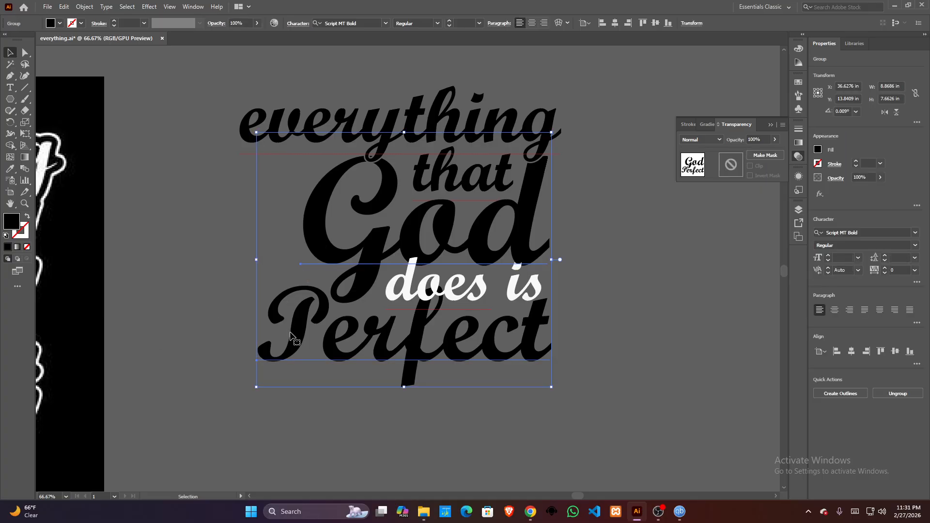
pyautogui.press('ctrl')
pyautogui.click(304, 431)
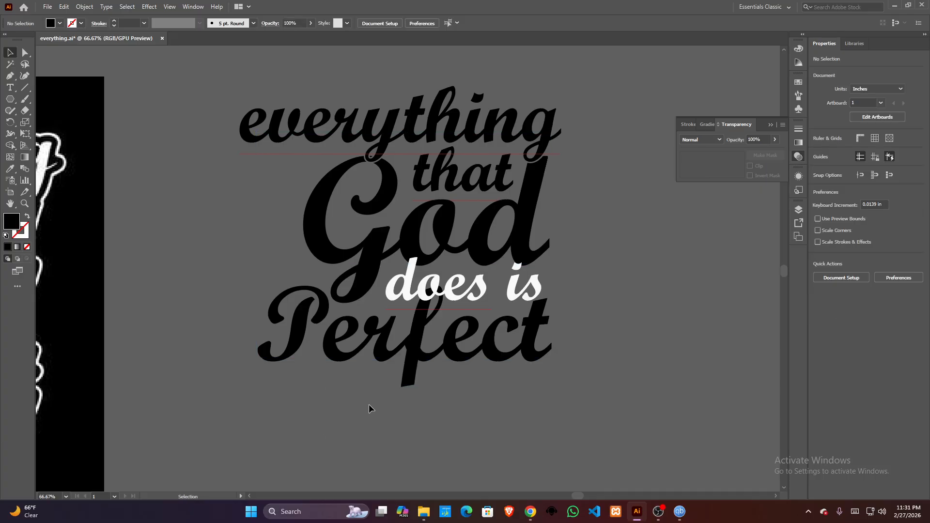
# Paste a copy of "does is" in place directly over the original and hide that copy
pyautogui.click(410, 291)
pyautogui.press('ctrl')
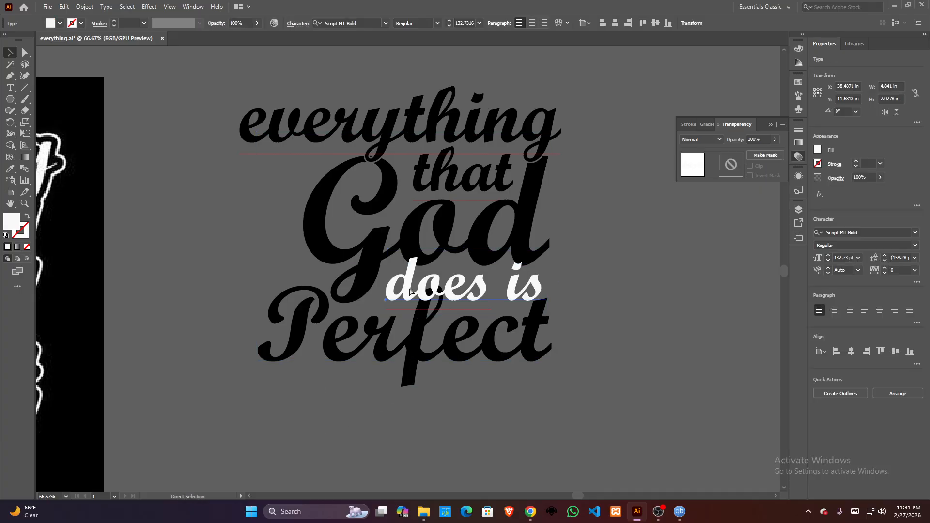
pyautogui.press('ctrl')
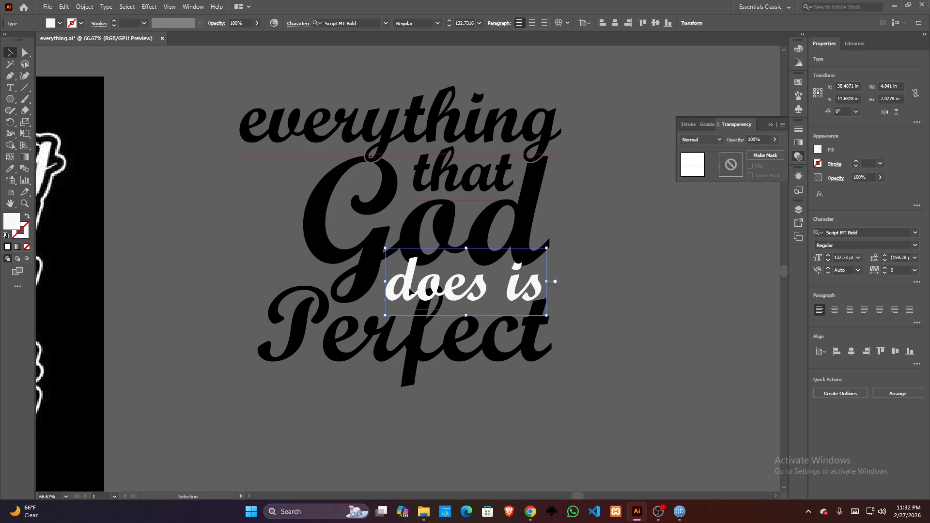
pyautogui.press('ctrl')
pyautogui.hotkey('ctrl', 'shift', 'a')
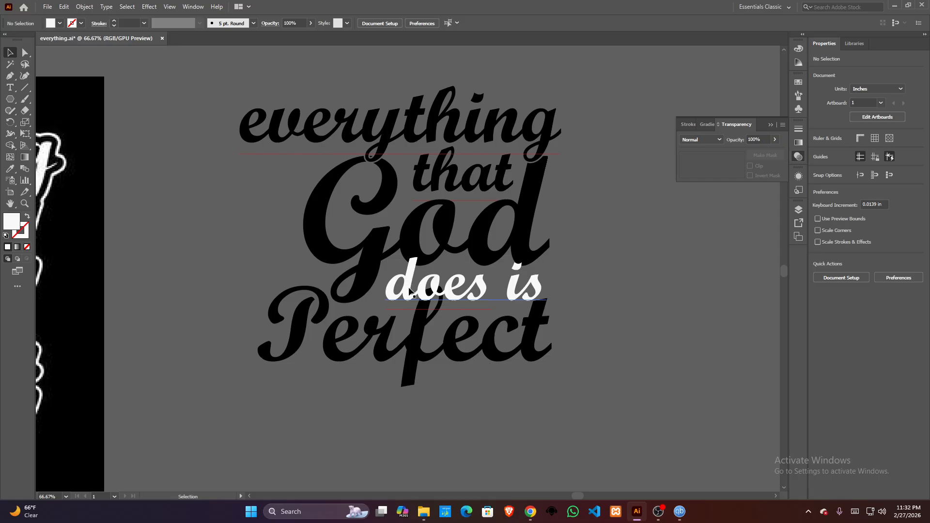
# Give the visible "does is" text a white stroke with a weight of 6 pt
pyautogui.click(409, 291)
pyautogui.click(135, 23)
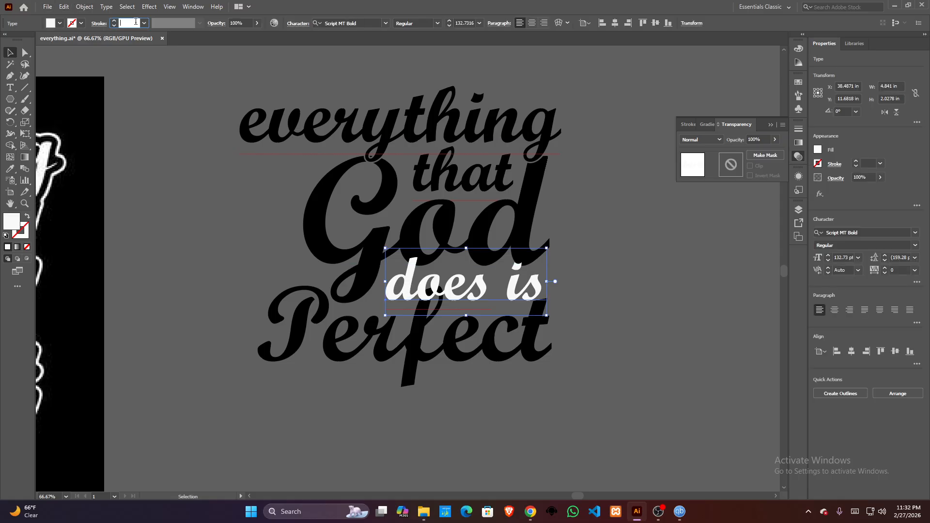
pyautogui.write('3')
pyautogui.press('Return')
pyautogui.press('Up')
pyautogui.press('Up')
pyautogui.press('Up')
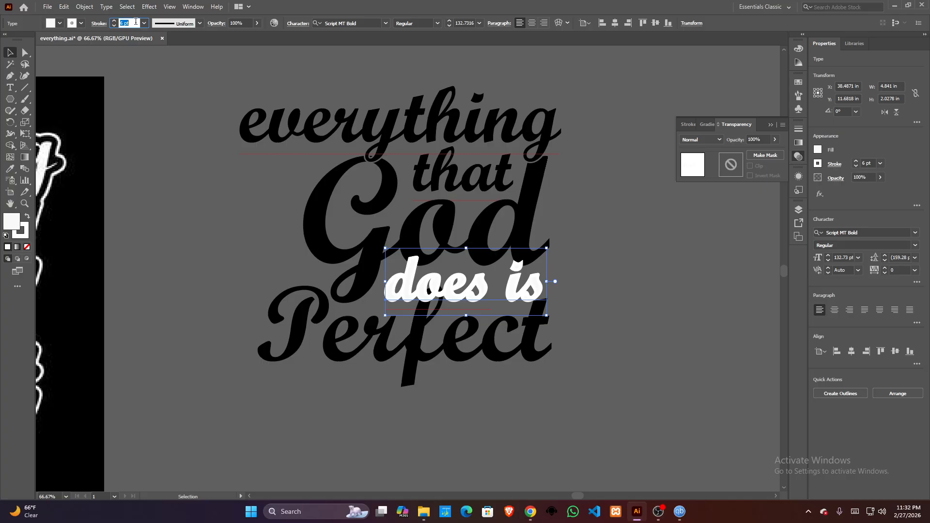
# Expand the stroked "does is" text into outlines, first with Object and Fill, then with Fill and Stroke
pyautogui.click(81, 8)
pyautogui.click(104, 123)
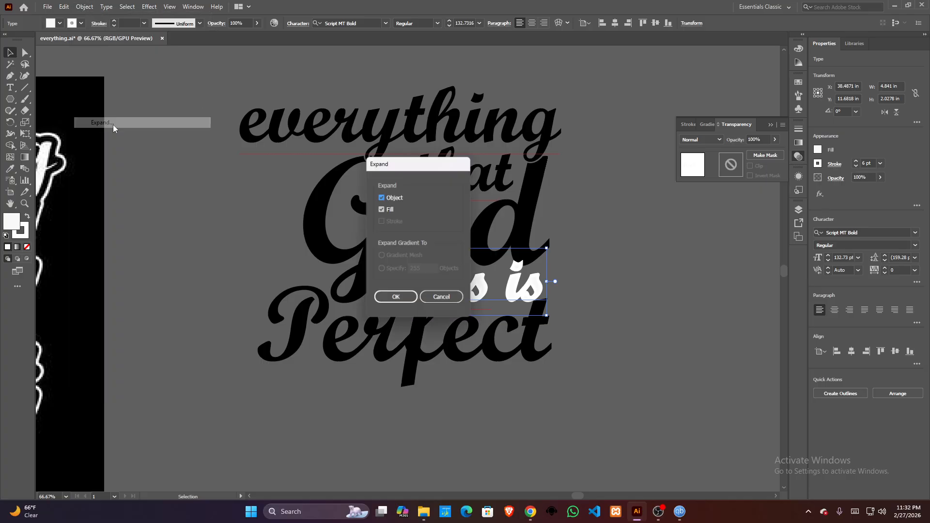
pyautogui.click(395, 297)
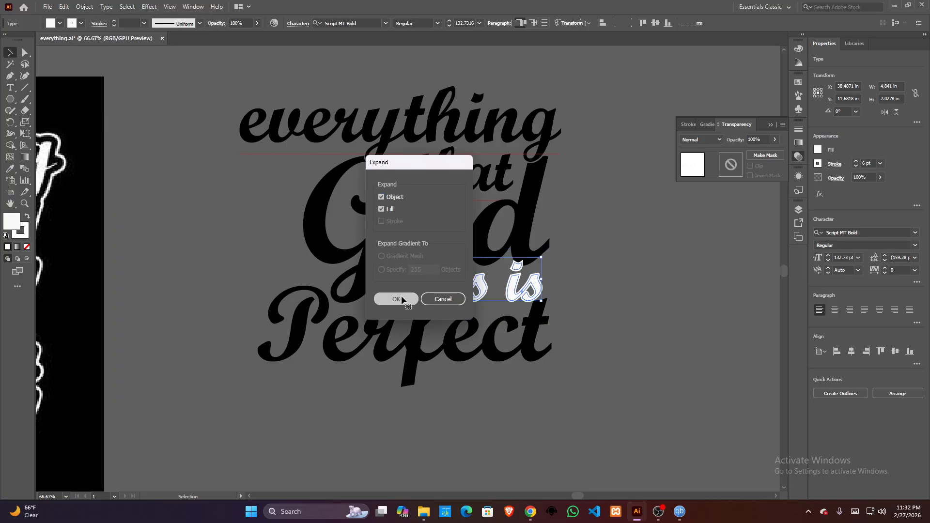
pyautogui.click(84, 7)
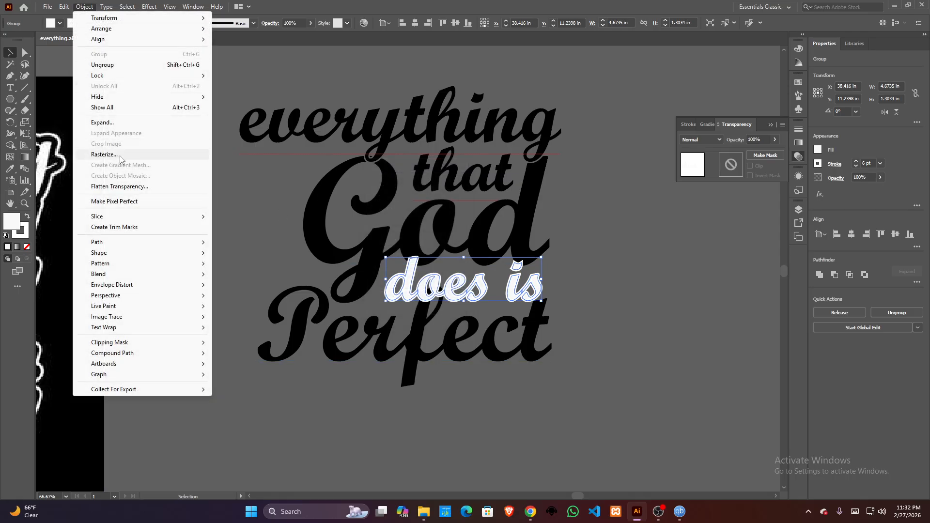
pyautogui.click(114, 123)
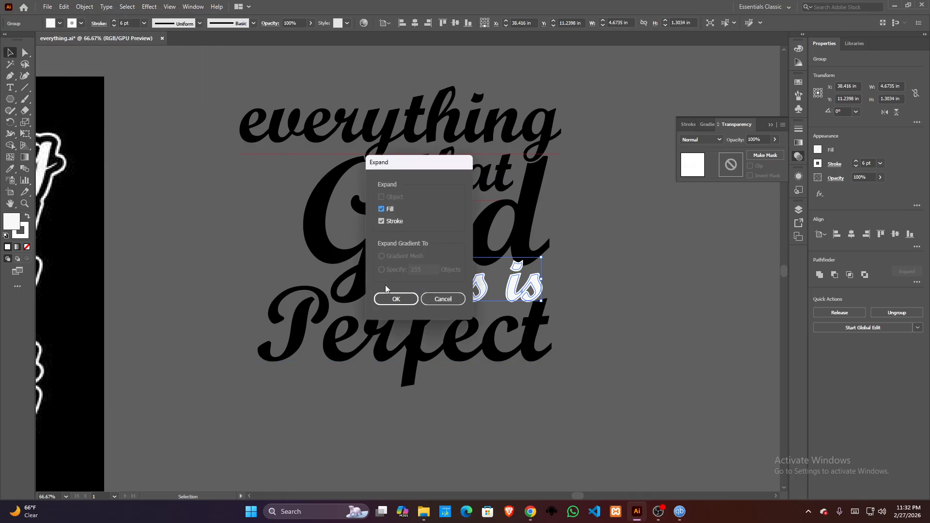
pyautogui.click(396, 298)
pyautogui.click(79, 7)
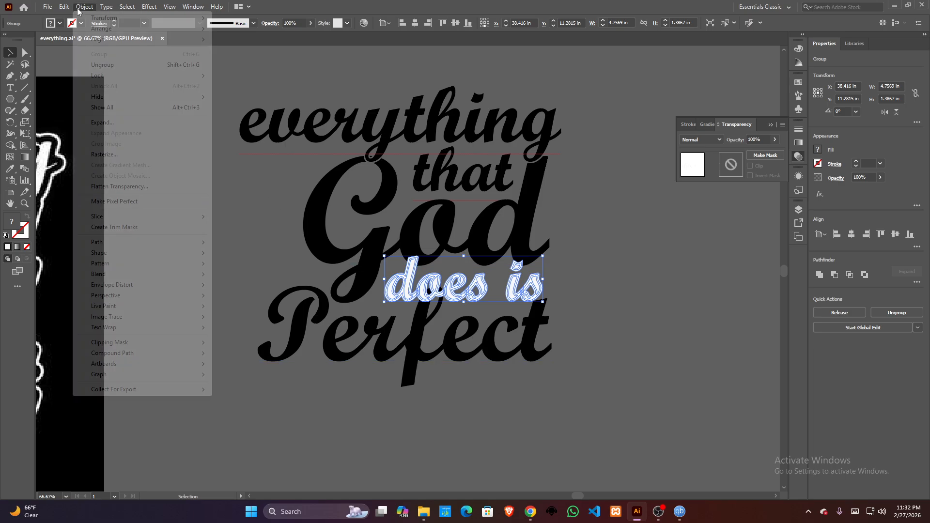
pyautogui.click(105, 124)
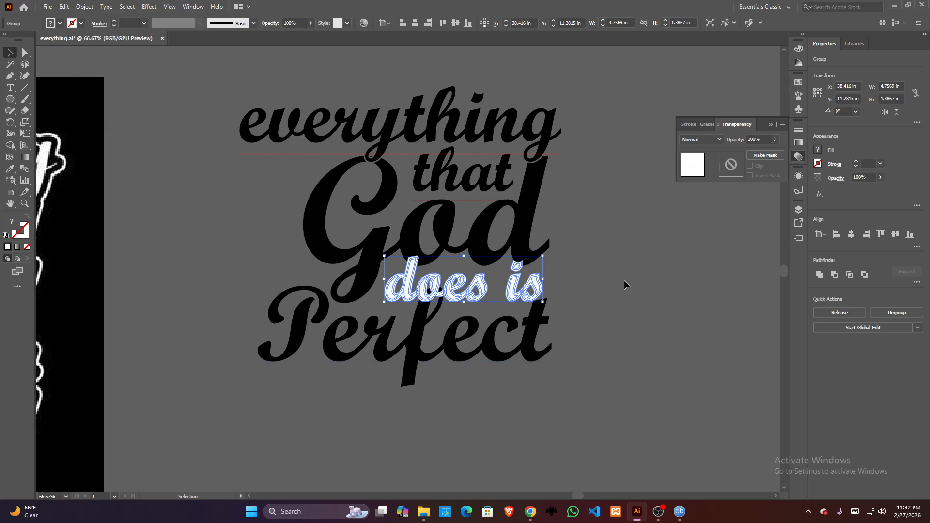
pyautogui.scroll(6, 384, 307)
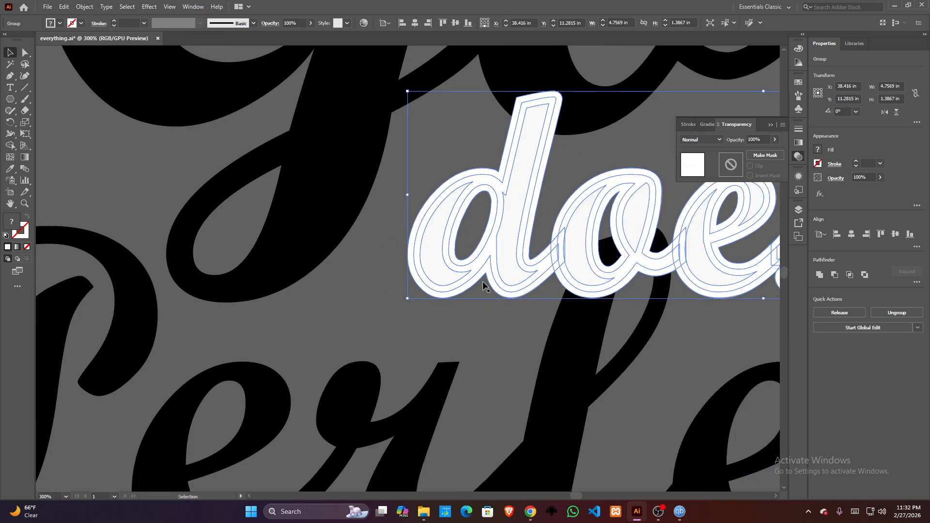
pyautogui.scroll(-6, 483, 285)
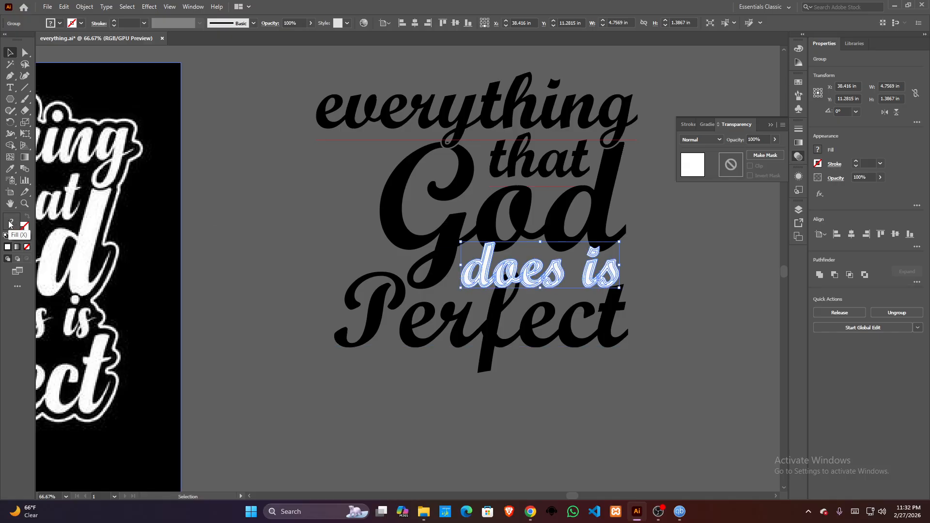
# Fill all parts of the expanded "does is" shapes with pure white and deselect them
pyautogui.doubleClick(9, 224)
pyautogui.moveTo(347, 206); pyautogui.dragTo(327, 181)
pyautogui.click(564, 193)
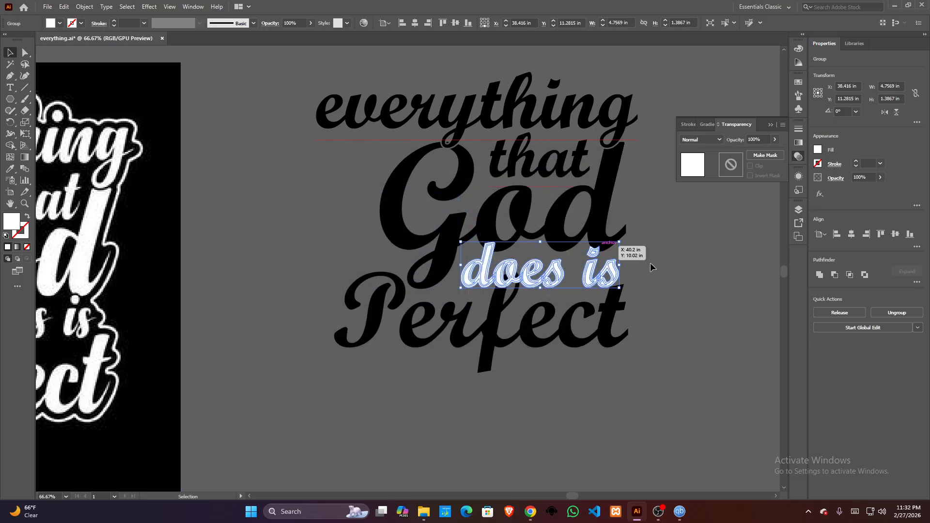
pyautogui.moveTo(693, 276); pyautogui.dragTo(633, 261)
pyautogui.click(633, 261)
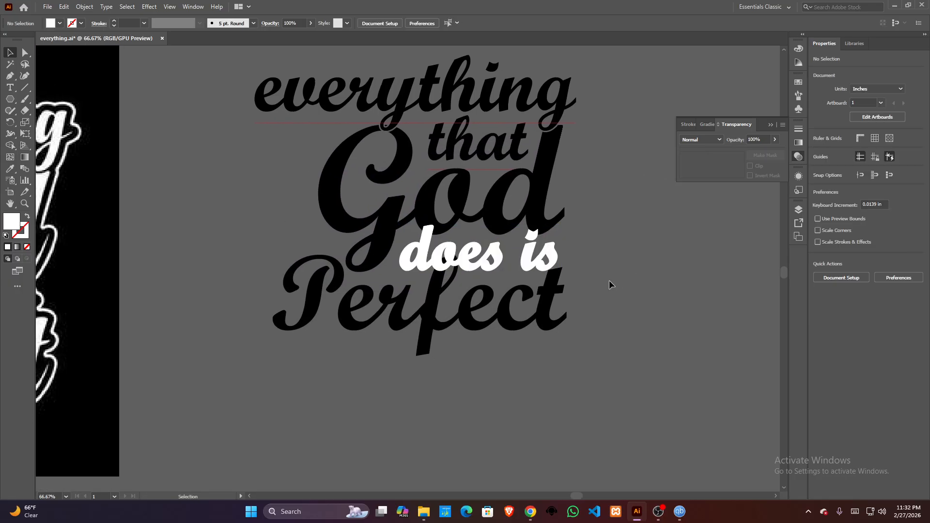
# Make an opacity mask from the white "does is" shapes and the "God"/"Perfect" group, with Clip off and Invert Mask on
pyautogui.click(469, 257)
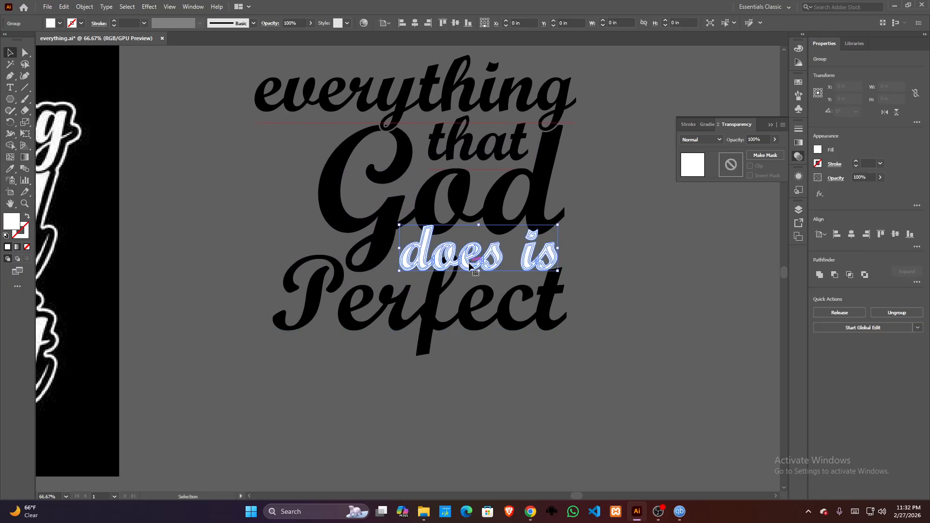
pyautogui.keyDown('shift'); pyautogui.click(429, 317); pyautogui.keyUp('shift')
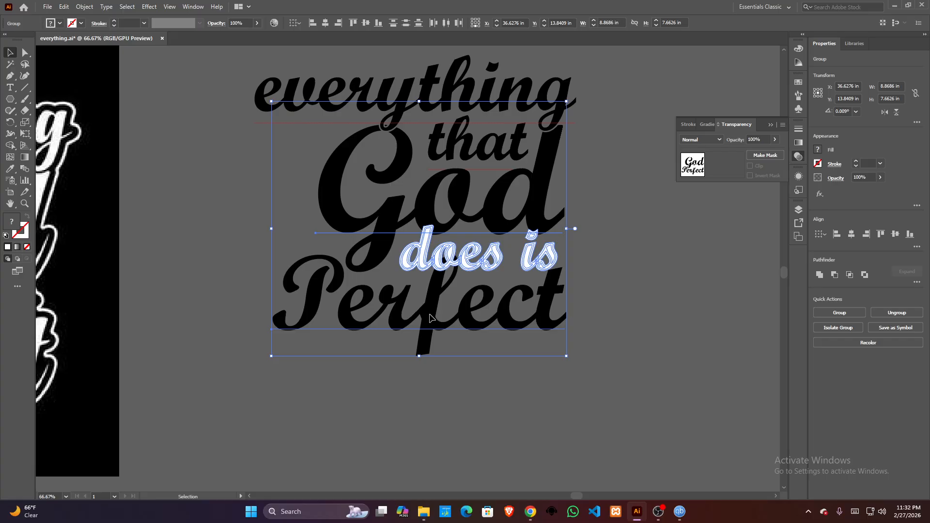
pyautogui.click(773, 156)
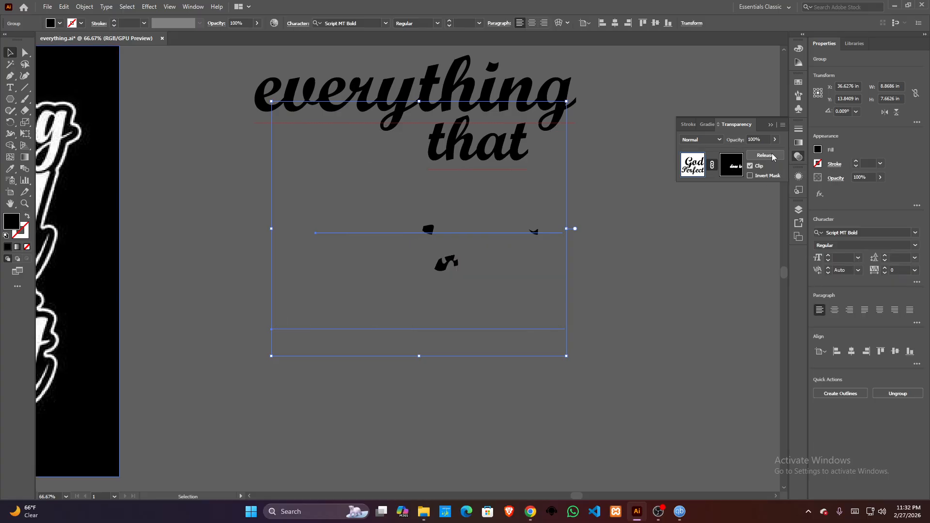
pyautogui.click(751, 167)
pyautogui.scroll(3, 605, 258)
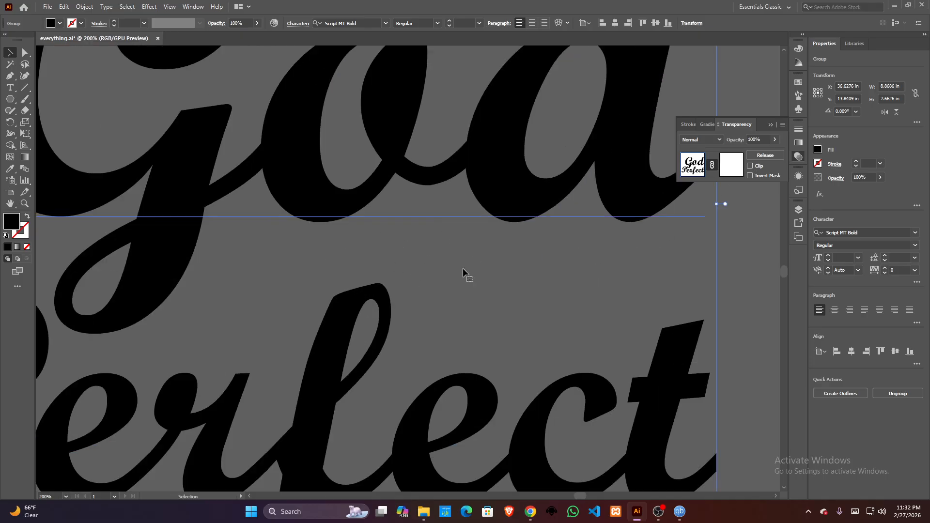
pyautogui.click(751, 176)
pyautogui.moveTo(741, 257); pyautogui.dragTo(690, 251)
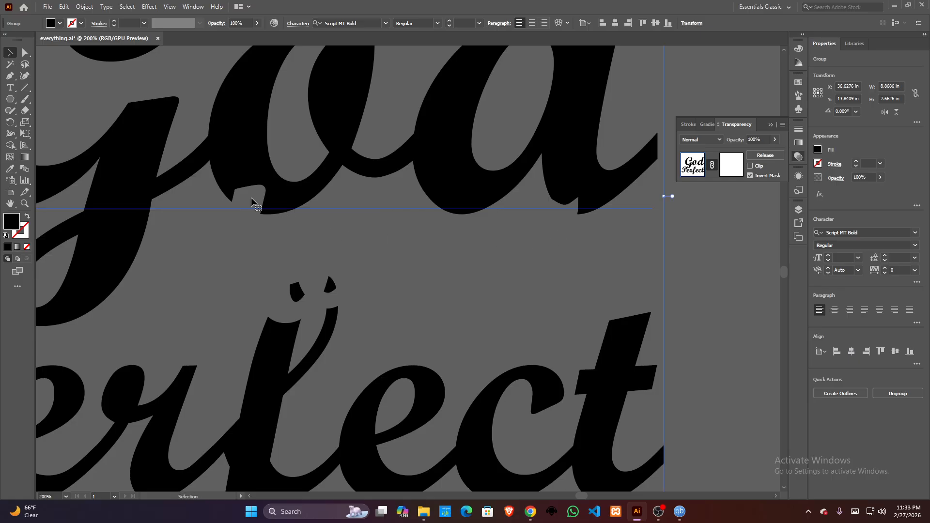
pyautogui.scroll(-2, 445, 247)
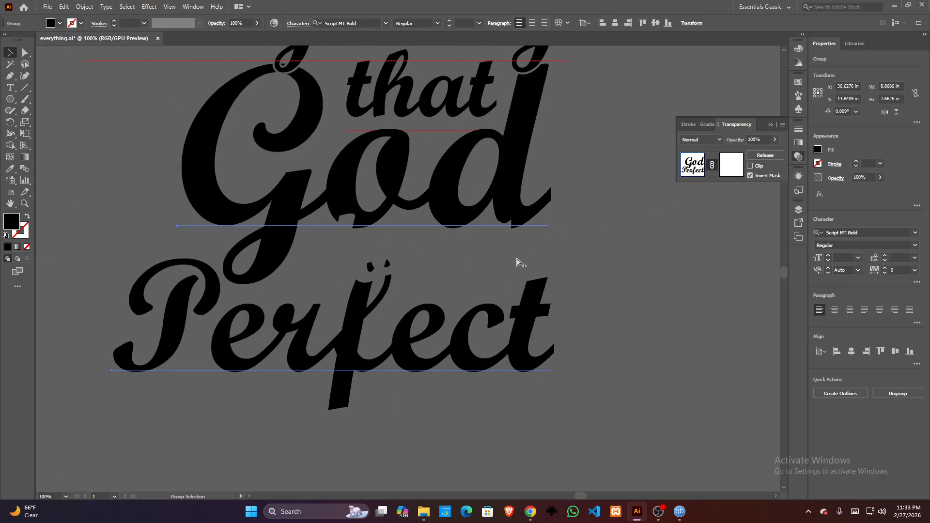
# Show the hidden copy of the "does is" text again
pyautogui.moveTo(608, 257); pyautogui.dragTo(654, 255)
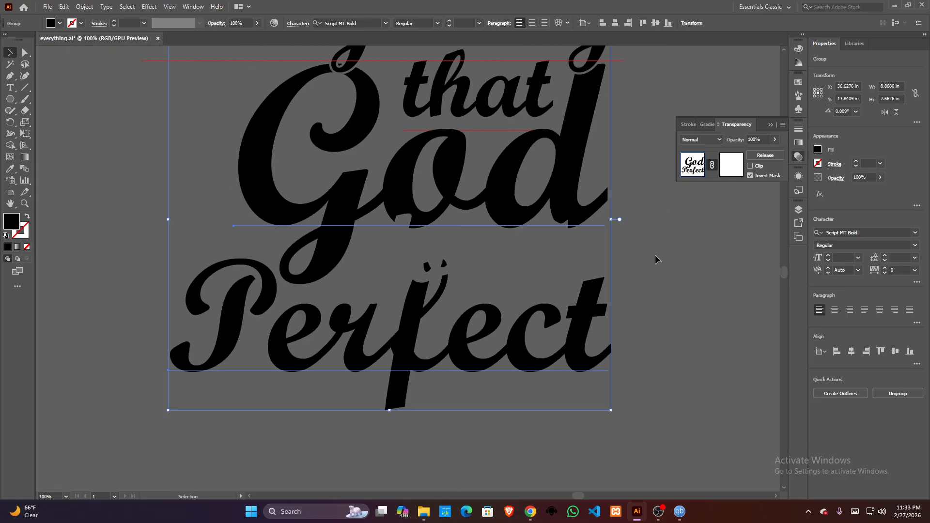
pyautogui.hotkey('ctrl', 'alt')
pyautogui.hotkey('ctrl', 'z')
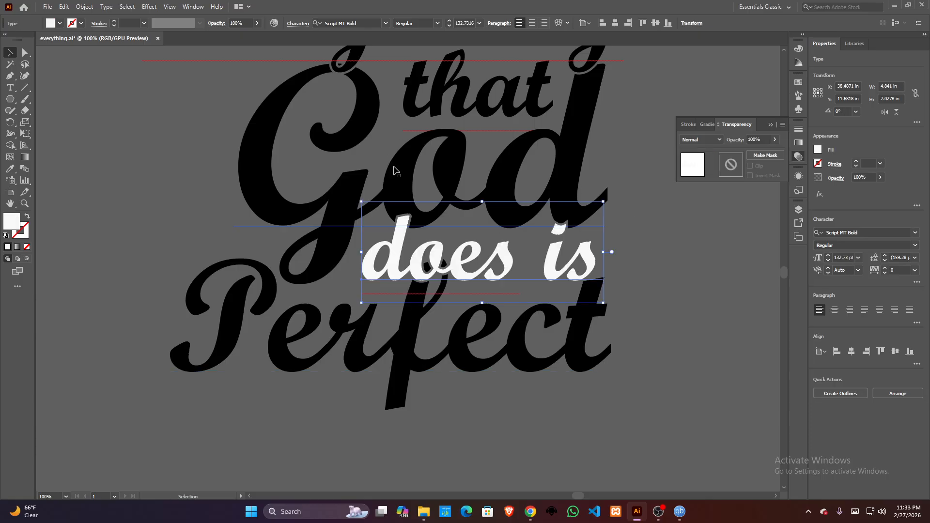
# Fill the "does is" text with black sampled from the reference image's background using the Eyedropper, and deselect it
pyautogui.hotkey('ctrl', '-')
pyautogui.hotkey('ctrl', '-')
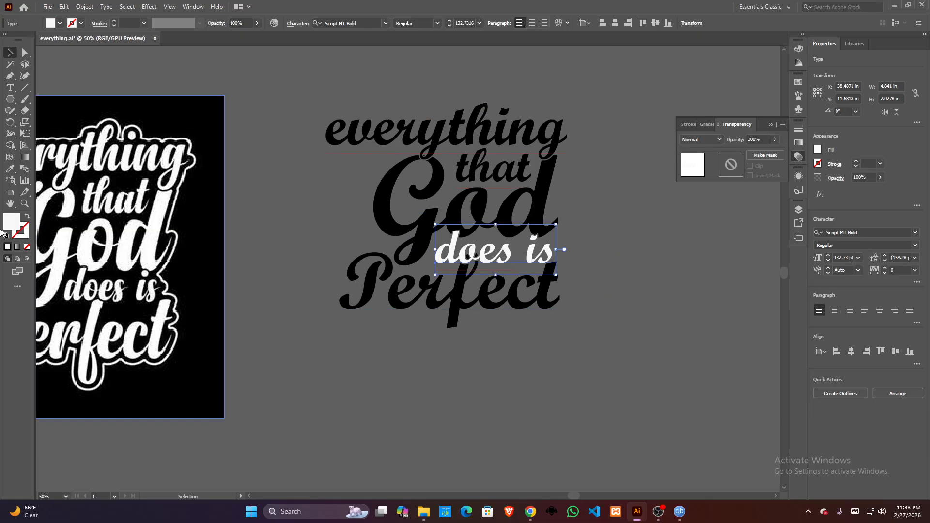
pyautogui.click(9, 168)
pyautogui.click(198, 116)
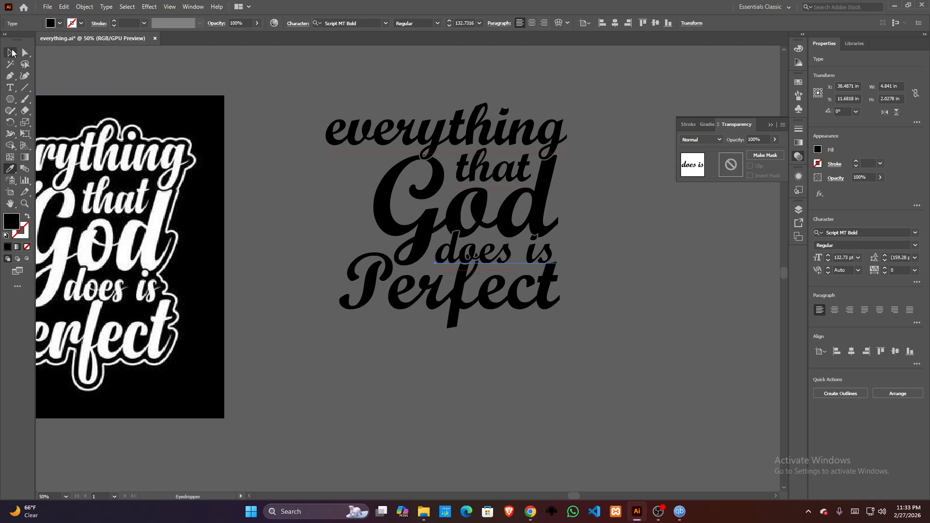
pyautogui.click(10, 52)
pyautogui.click(260, 120)
pyautogui.moveTo(254, 206); pyautogui.dragTo(246, 224)
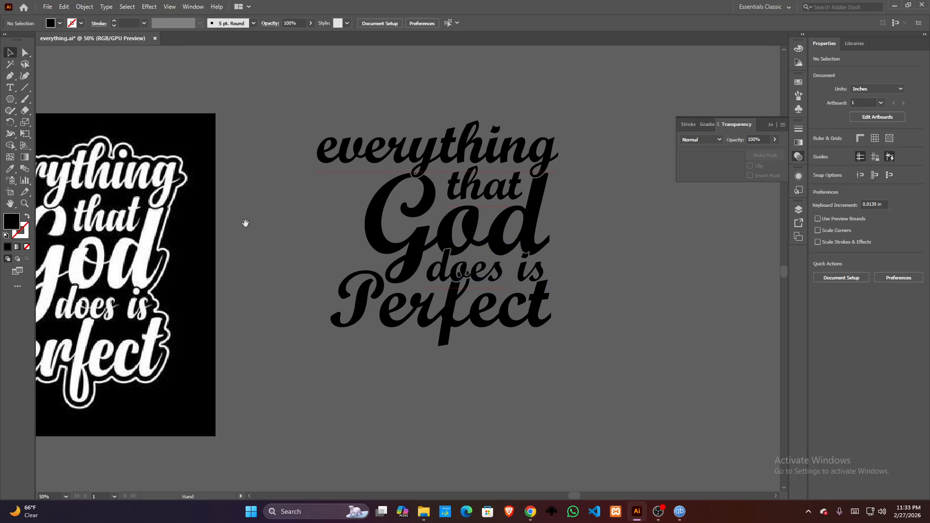
# Examine the gaps around "does is" where it overlaps "God" and "Perfect", and compare the whole lettering with the reference image
pyautogui.scroll(2, 492, 279)
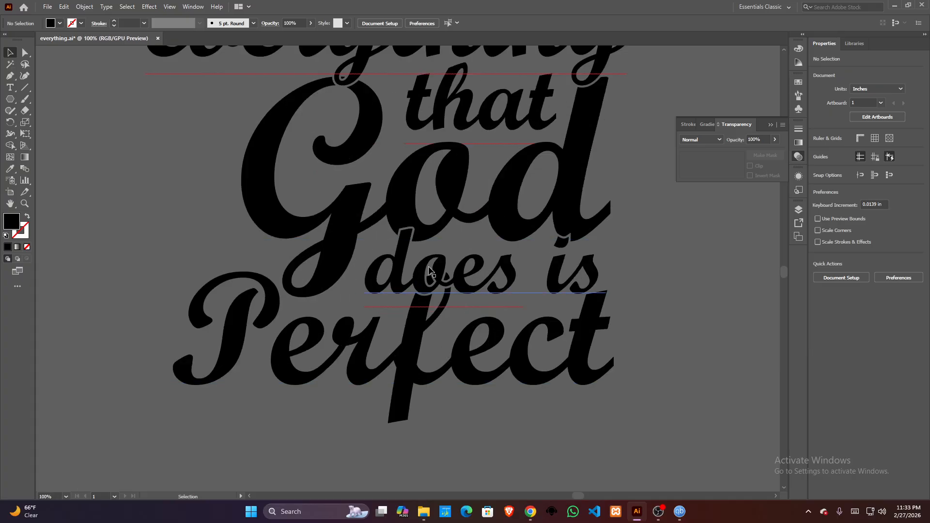
pyautogui.scroll(-2, 469, 278)
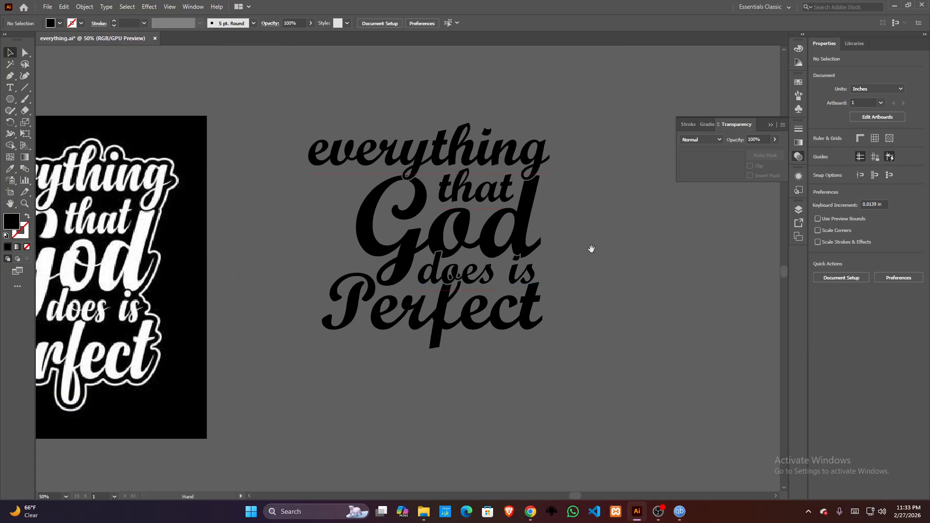
pyautogui.moveTo(592, 249); pyautogui.dragTo(607, 240)
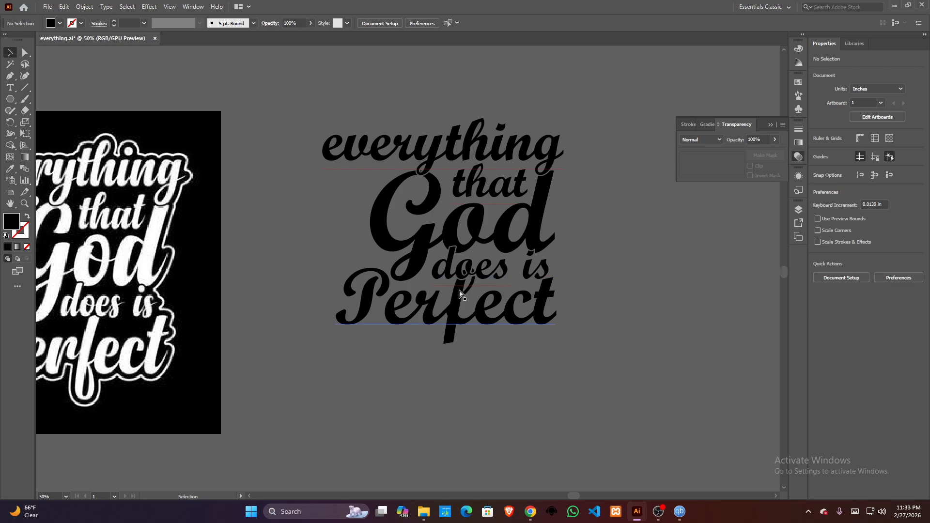
pyautogui.scroll(3, 463, 261)
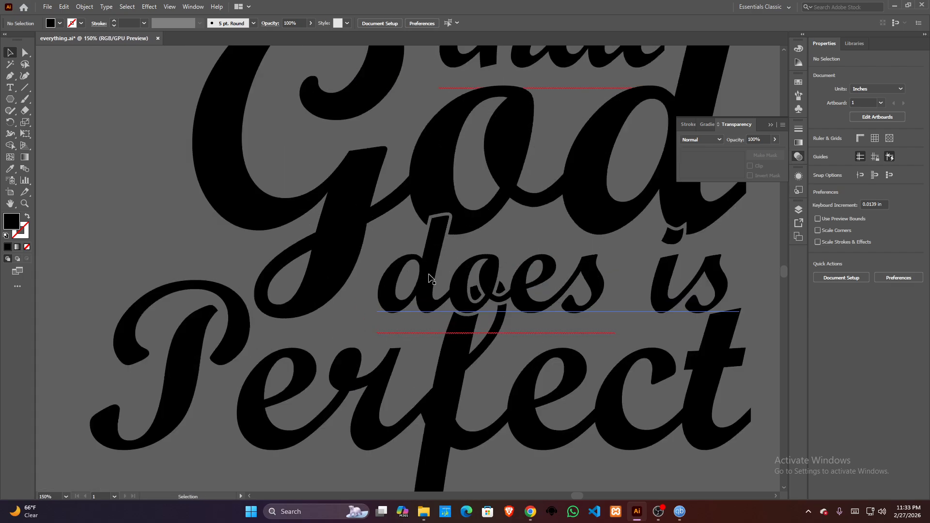
pyautogui.scroll(-2, 428, 280)
pyautogui.moveTo(628, 281); pyautogui.dragTo(628, 300)
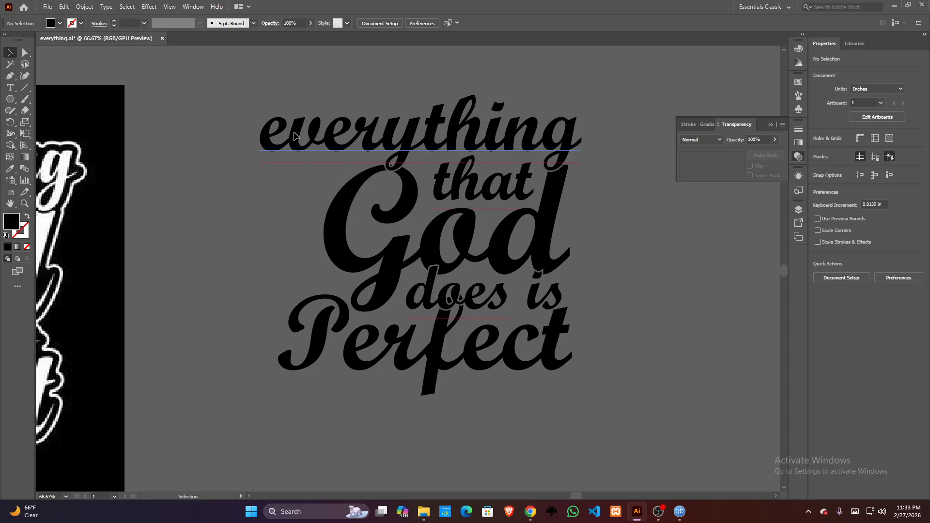
pyautogui.moveTo(429, 415); pyautogui.dragTo(419, 386)
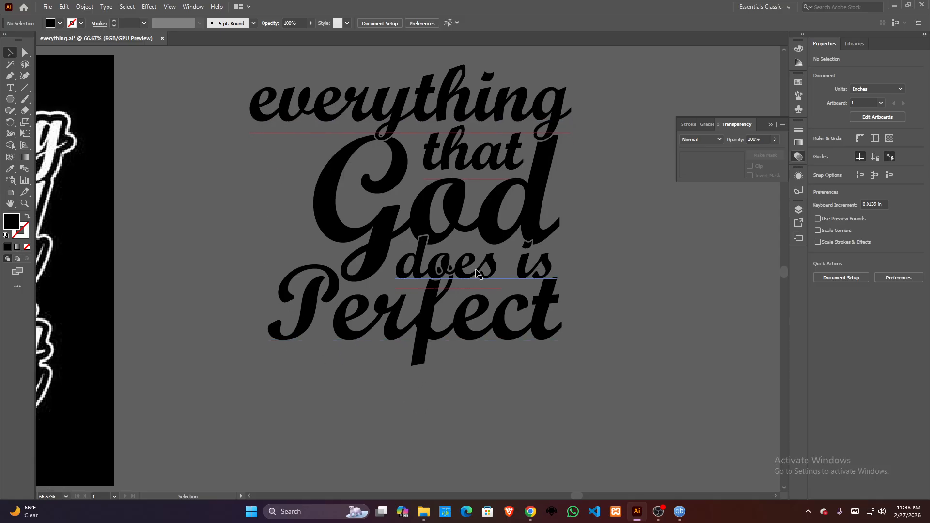
pyautogui.click(339, 238)
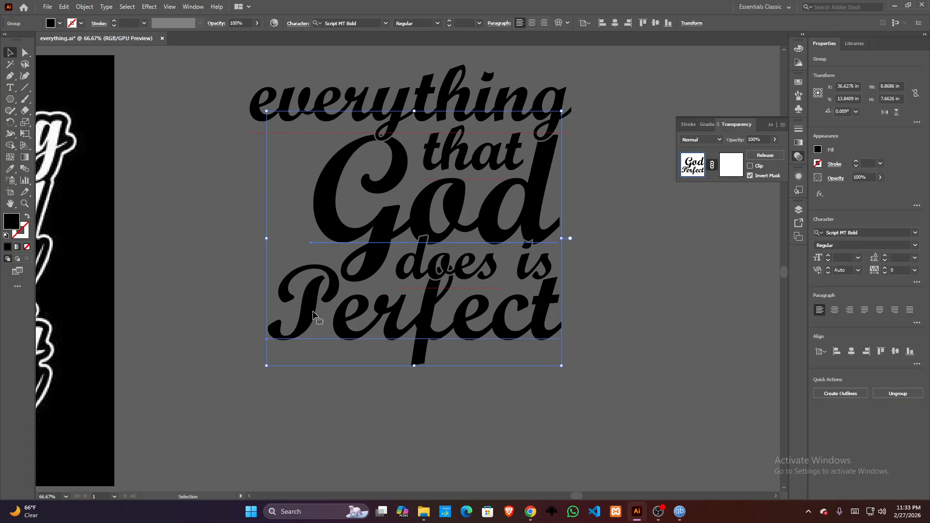
pyautogui.click(652, 328)
pyautogui.keyDown('alt'); pyautogui.scroll(-2, 652, 313); pyautogui.keyUp('alt')
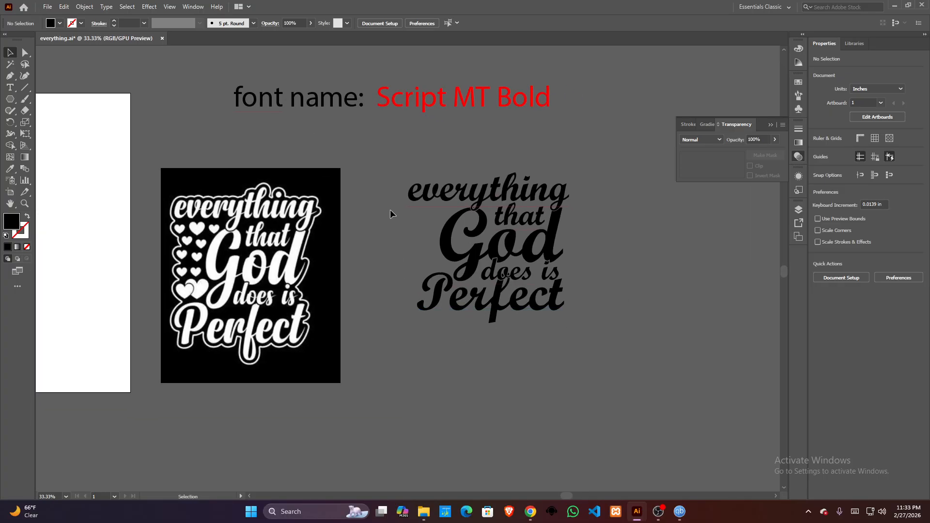
# Group all the words of the lettering, move the group farther right from the reference image, and deselect it
pyautogui.moveTo(565, 332); pyautogui.dragTo(607, 356)
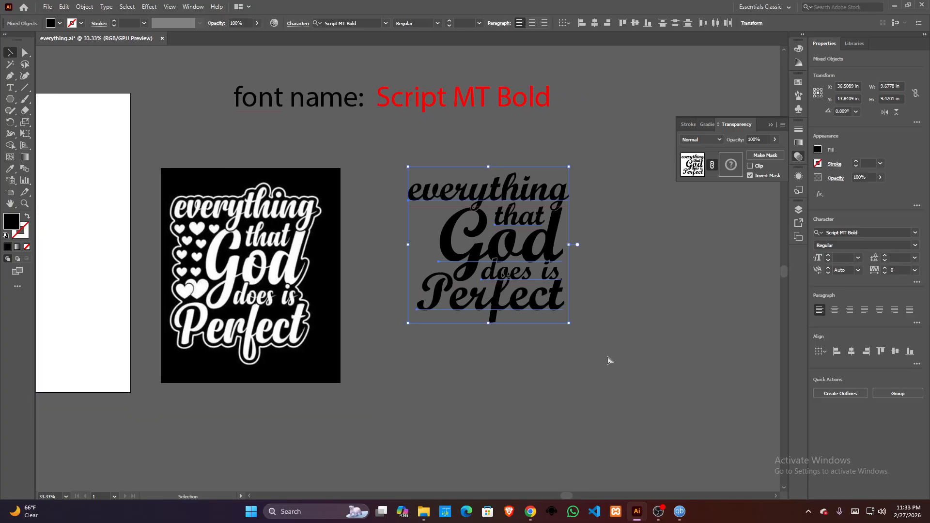
pyautogui.hotkey('ctrl', 'g')
pyautogui.moveTo(458, 248); pyautogui.dragTo(508, 248)
pyautogui.click(409, 262)
# Move the reference image up and to the left so that it partly overlaps the white artboard
pyautogui.moveTo(400, 260); pyautogui.dragTo(437, 257)
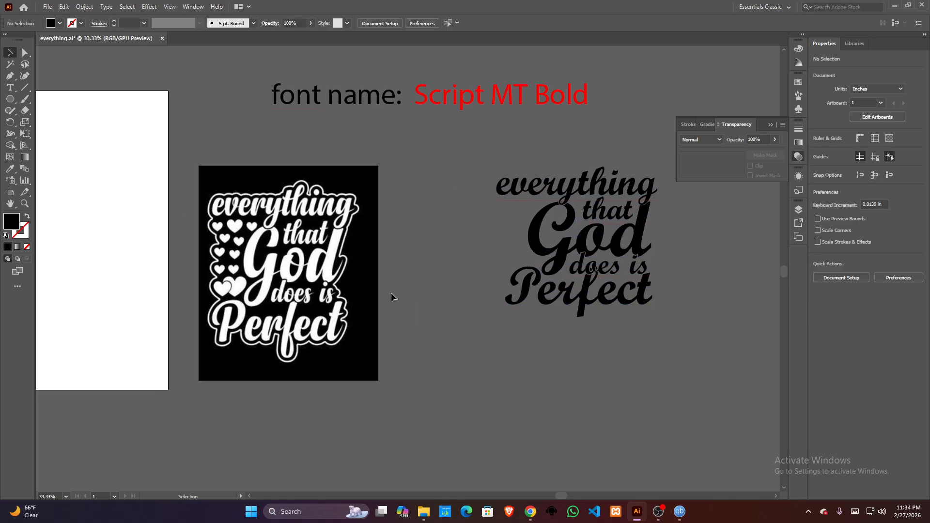
pyautogui.moveTo(364, 299); pyautogui.dragTo(307, 276)
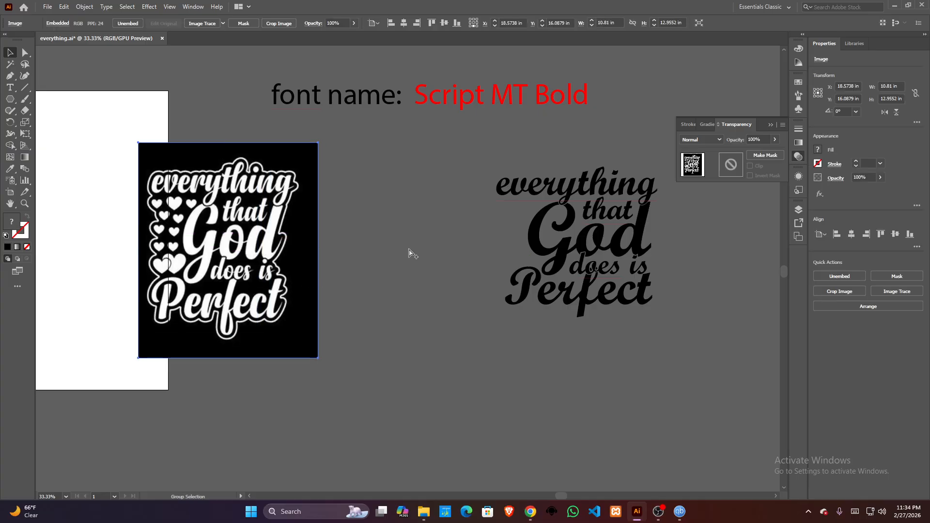
pyautogui.scroll(1, 408, 256)
pyautogui.scroll(-1, 412, 253)
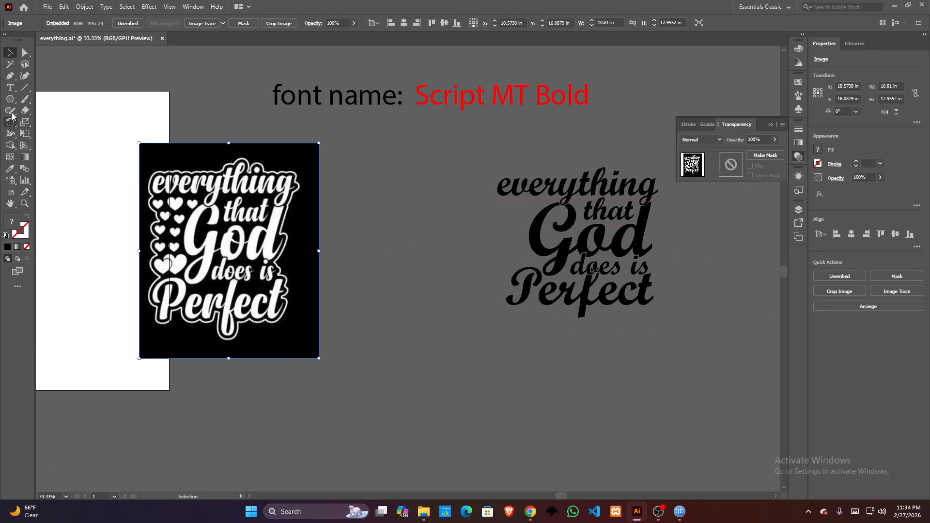
# Draw a narrow upright black rectangle about 1.08 by 2.97 in between the reference image and the lettering
pyautogui.moveTo(11, 100); pyautogui.dragTo(41, 100)
pyautogui.click(41, 100)
pyautogui.moveTo(378, 207)
pyautogui.mouseDown()
pyautogui.moveTo(395, 230)
pyautogui.moveTo(396, 255)
pyautogui.mouseUp()
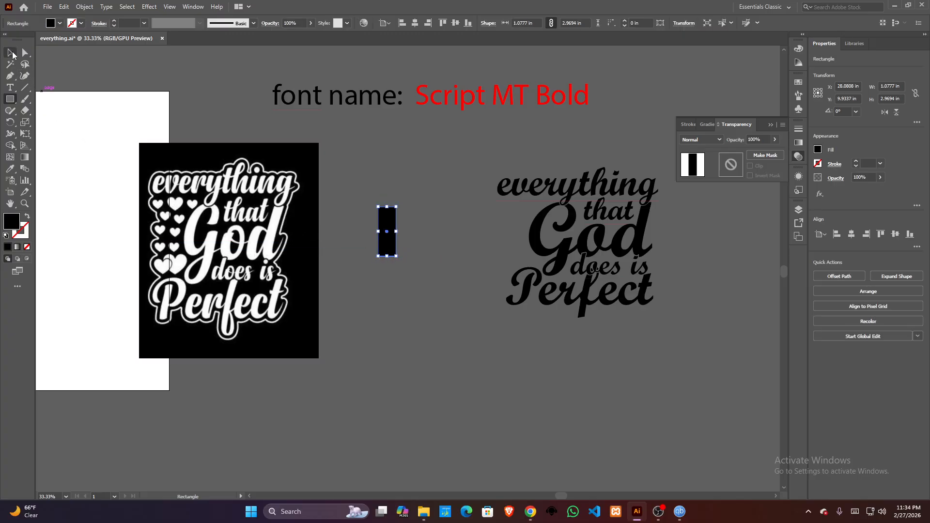
pyautogui.click(10, 52)
pyautogui.scroll(1, 380, 234)
pyautogui.scroll(1, 380, 233)
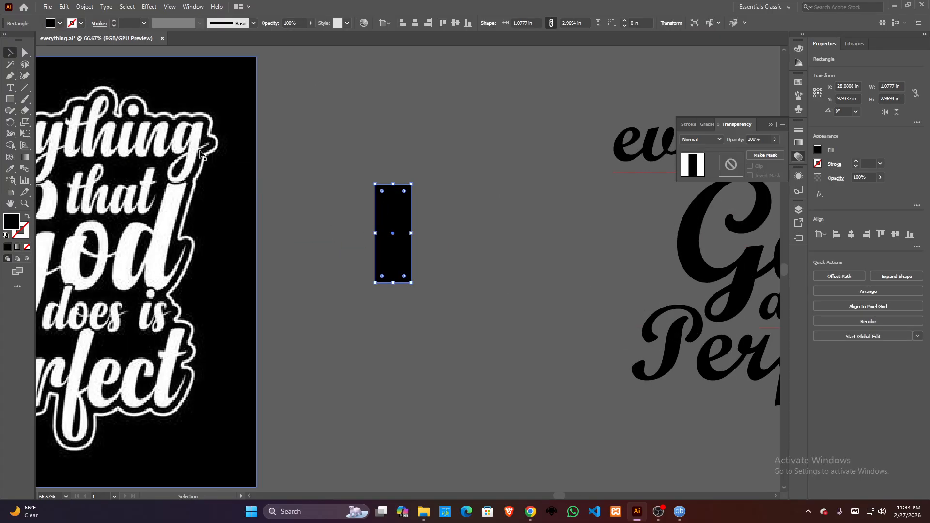
# Round the black rectangle's corners to a radius of about 0.54 in to form a pill shape, and deselect it
pyautogui.click(25, 52)
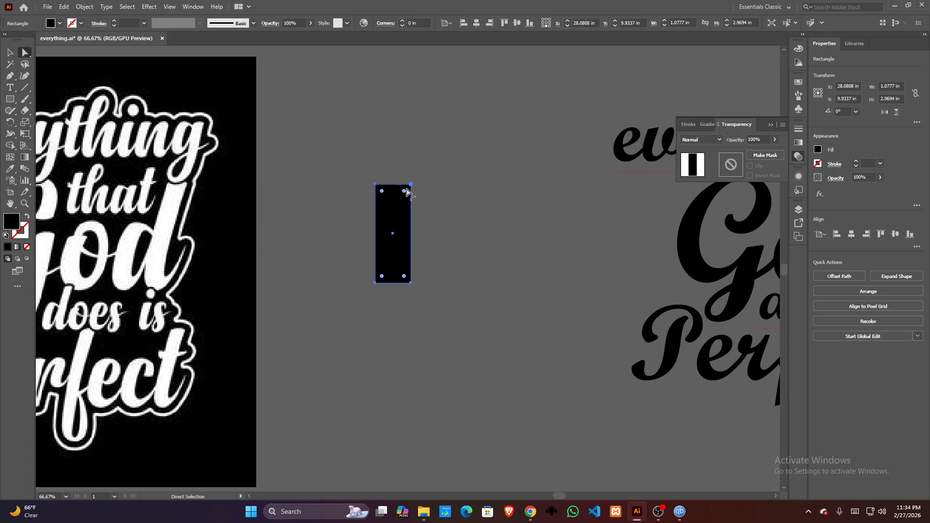
pyautogui.moveTo(404, 191); pyautogui.dragTo(394, 233)
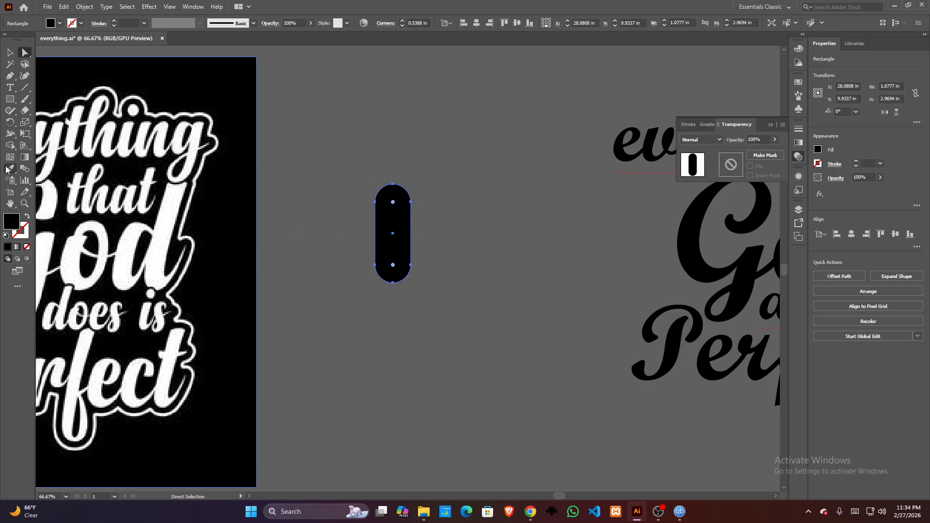
pyautogui.click(9, 54)
pyautogui.click(285, 222)
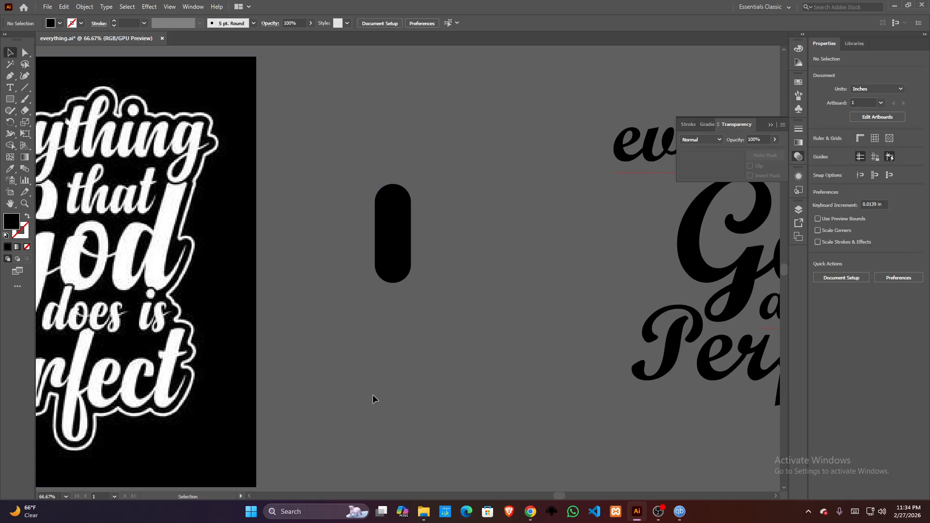
# Rotate one copy of the pill to 45° and the other to 315° so that they cross in an X
pyautogui.click(400, 210)
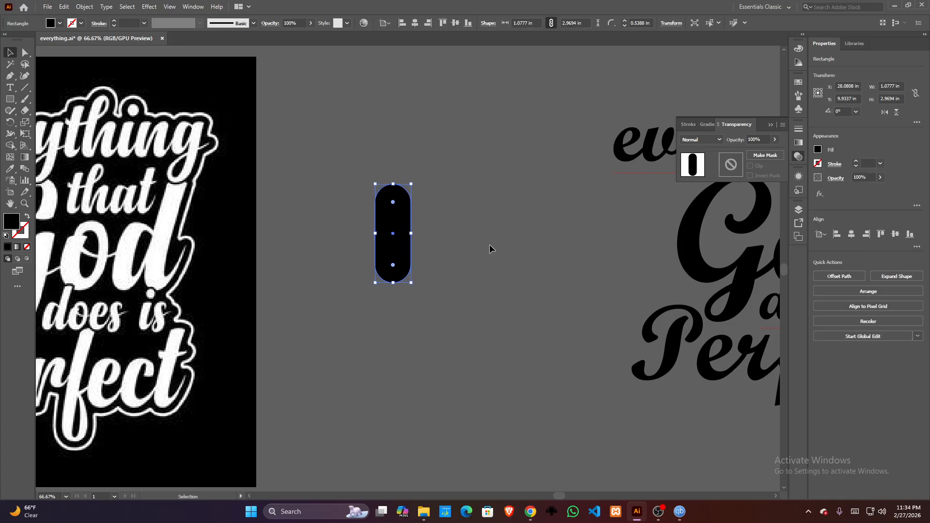
pyautogui.press('a')
pyautogui.press('v')
pyautogui.moveTo(415, 181); pyautogui.dragTo(368, 167)
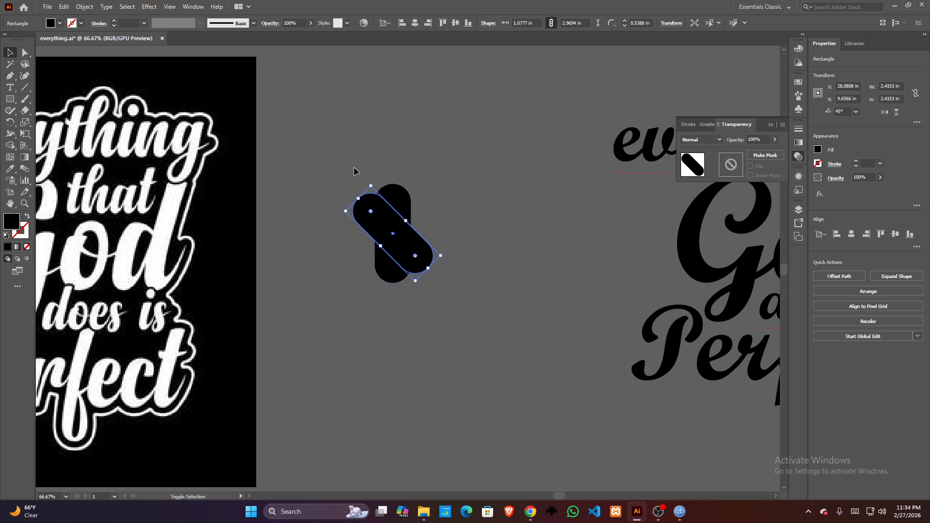
pyautogui.click(403, 197)
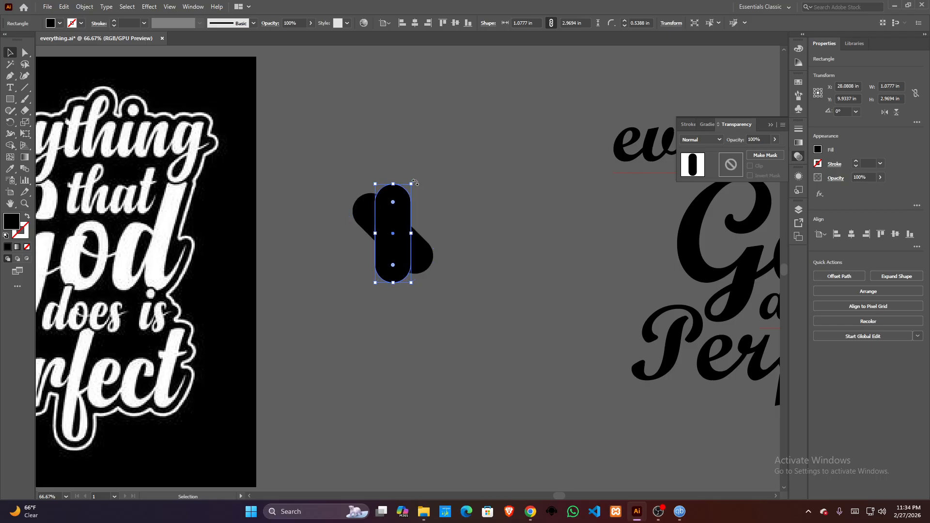
pyautogui.moveTo(415, 183); pyautogui.dragTo(447, 249)
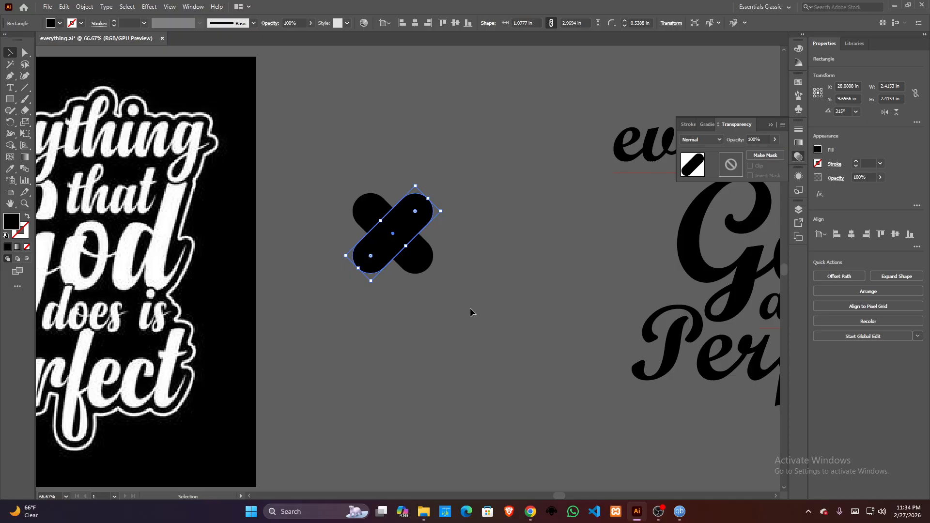
pyautogui.click(481, 247)
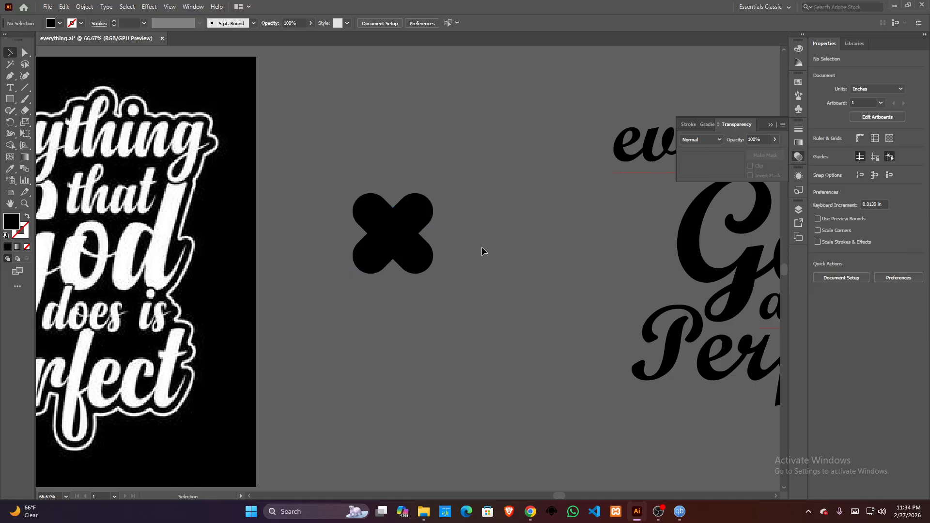
# Remove the two lower arms of the X with Shape Builder, merge the remaining areas into a heart, and deselect it
pyautogui.moveTo(407, 276); pyautogui.dragTo(441, 306)
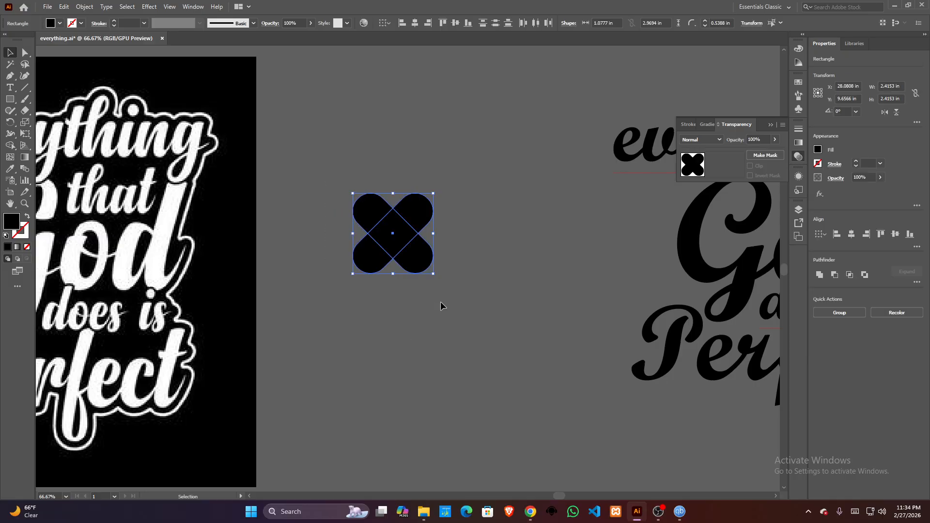
pyautogui.click(10, 145)
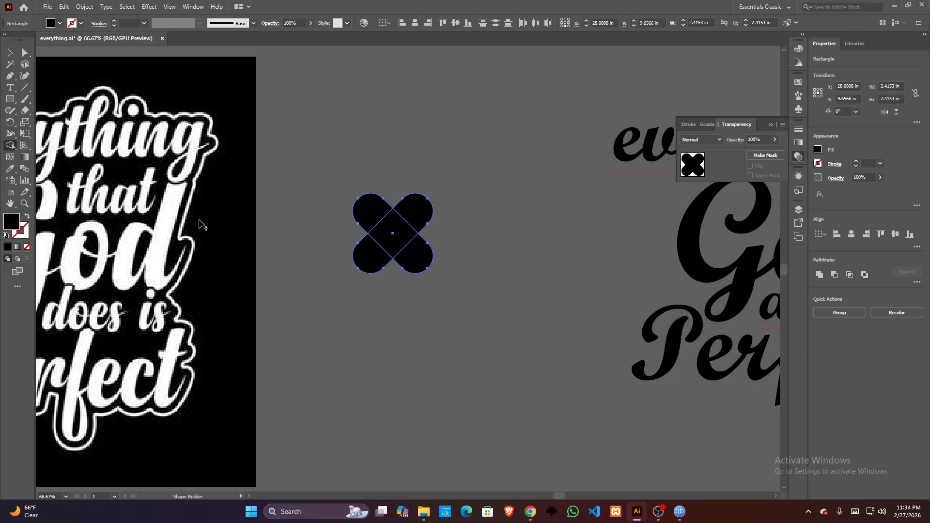
pyautogui.keyDown('alt'); pyautogui.click(364, 249); pyautogui.keyUp('alt')
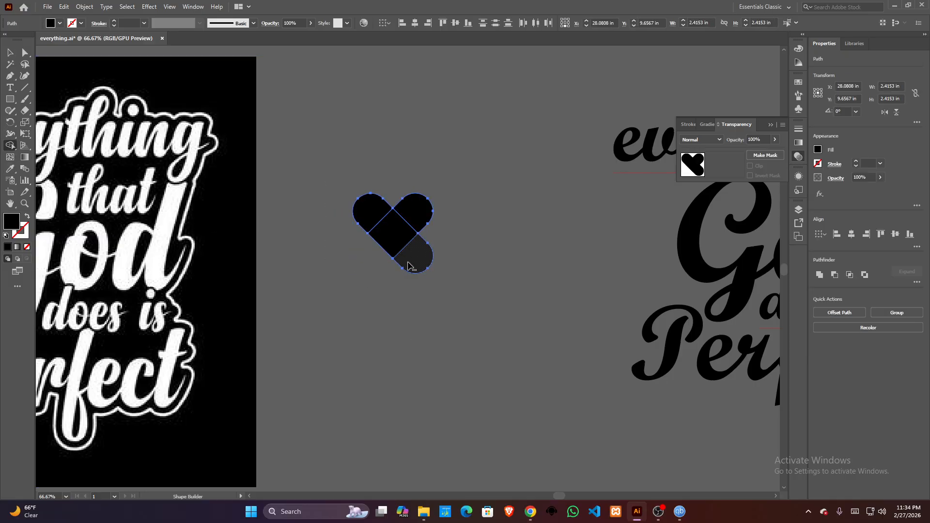
pyautogui.keyDown('alt'); pyautogui.click(408, 262); pyautogui.keyUp('alt')
pyautogui.moveTo(371, 212)
pyautogui.mouseDown()
pyautogui.moveTo(406, 229)
pyautogui.moveTo(417, 208)
pyautogui.mouseUp()
pyautogui.click(6, 51)
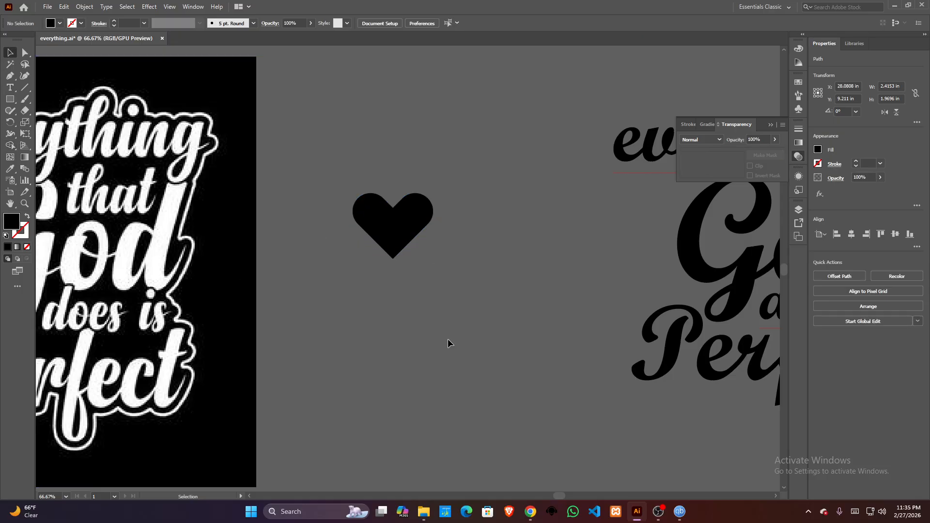
pyautogui.click(444, 346)
# Scale the heart down to about 0.99 by 0.81 in and move it next to the lettering's left edge
pyautogui.moveTo(443, 346); pyautogui.dragTo(515, 339)
pyautogui.click(488, 245)
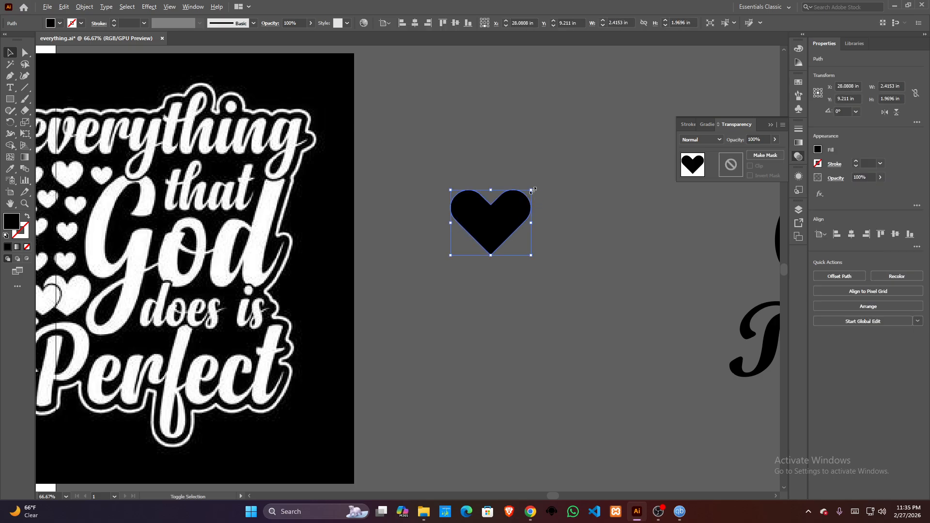
pyautogui.moveTo(531, 190); pyautogui.dragTo(507, 209)
pyautogui.scroll(-1, 506, 287)
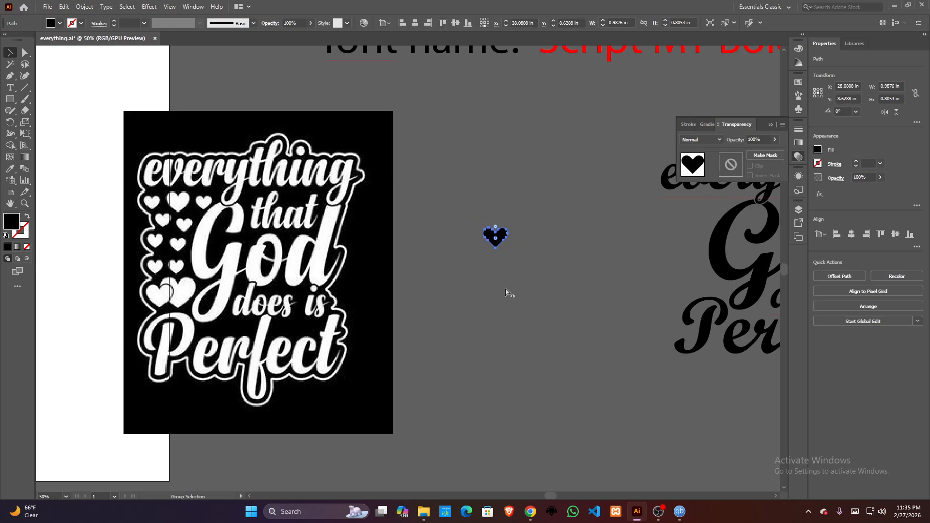
pyautogui.moveTo(554, 305); pyautogui.dragTo(443, 304)
pyautogui.moveTo(382, 242); pyautogui.dragTo(537, 203)
# Copy the heart in different sizes below "every" and down beside the G, with one about 0.83 by 0.68 in above the P
pyautogui.scroll(2, 564, 217)
pyautogui.scroll(-2, 502, 289)
pyautogui.moveTo(461, 177); pyautogui.dragTo(483, 243)
pyautogui.moveTo(464, 274); pyautogui.dragTo(476, 367)
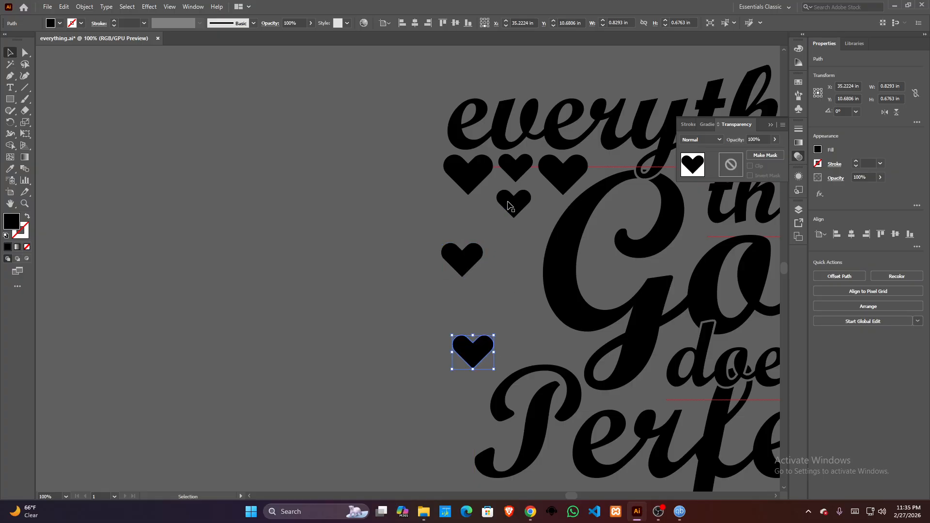
# Copy the 0.69 by 0.56 in heart down the second column and into the space between the G and the P
pyautogui.moveTo(508, 205); pyautogui.dragTo(528, 263)
pyautogui.moveTo(527, 264); pyautogui.dragTo(539, 335)
pyautogui.moveTo(535, 340); pyautogui.dragTo(577, 359)
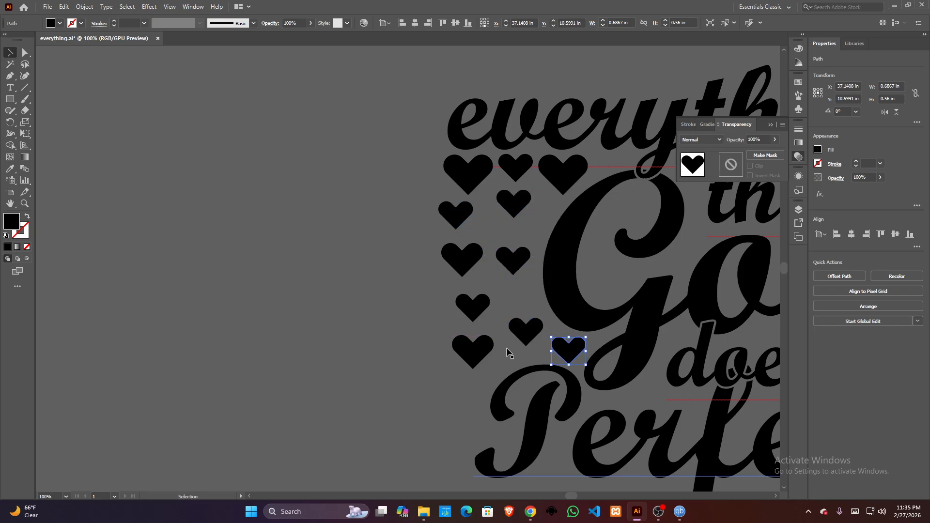
# Add a heart about 0.58 by 0.47 in beside the lowest heart of the outer column, just above the P
pyautogui.moveTo(527, 333)
pyautogui.mouseDown()
pyautogui.moveTo(523, 293)
pyautogui.moveTo(507, 364)
pyautogui.moveTo(527, 346)
pyautogui.mouseUp()
pyautogui.scroll(2, 508, 364)
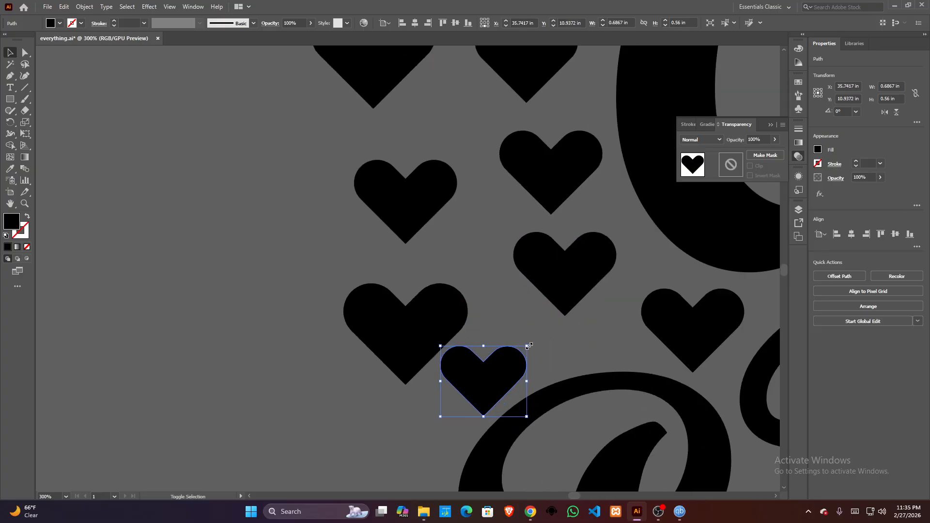
pyautogui.click(476, 309)
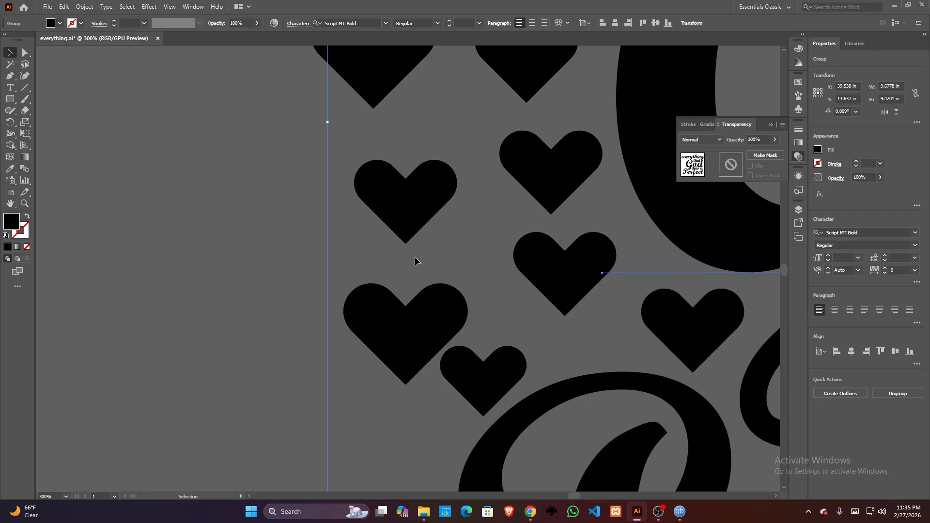
# Respace the lower hearts of the outer column and place a heart about 0.58 by 0.47 in between them
pyautogui.click(379, 223)
pyautogui.moveTo(390, 219); pyautogui.dragTo(384, 314)
pyautogui.moveTo(457, 455); pyautogui.dragTo(370, 236)
pyautogui.moveTo(422, 202); pyautogui.dragTo(410, 349)
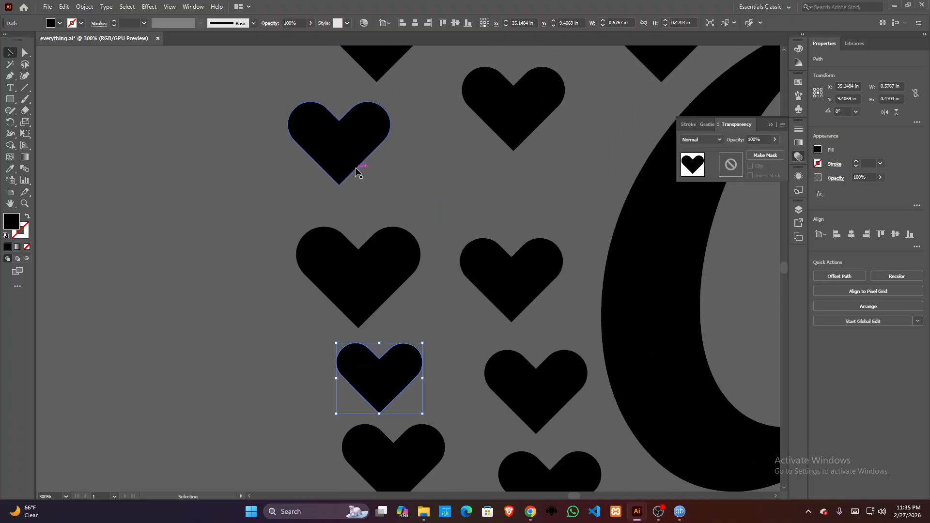
# Lower the upper small heart of the outer column and add a copy about 0.50 by 0.41 in above it
pyautogui.moveTo(355, 173); pyautogui.dragTo(365, 312)
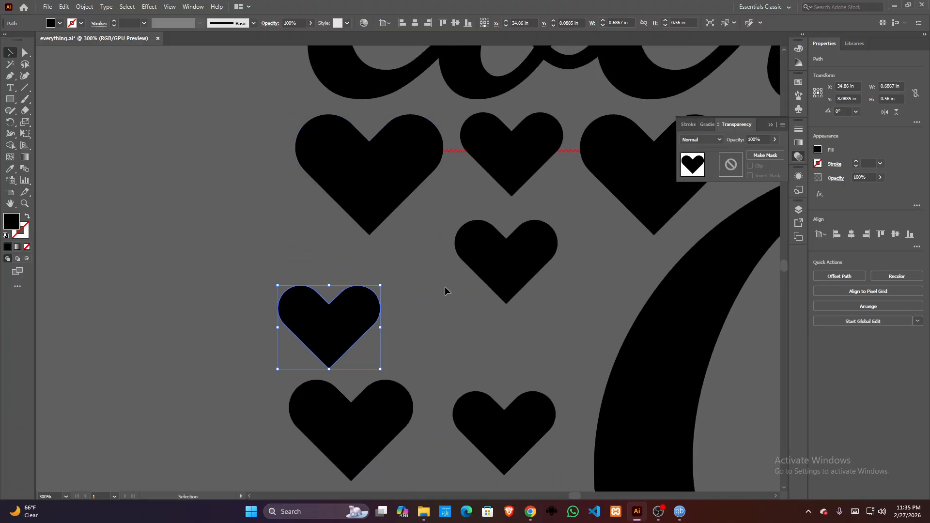
pyautogui.moveTo(490, 269); pyautogui.dragTo(301, 251)
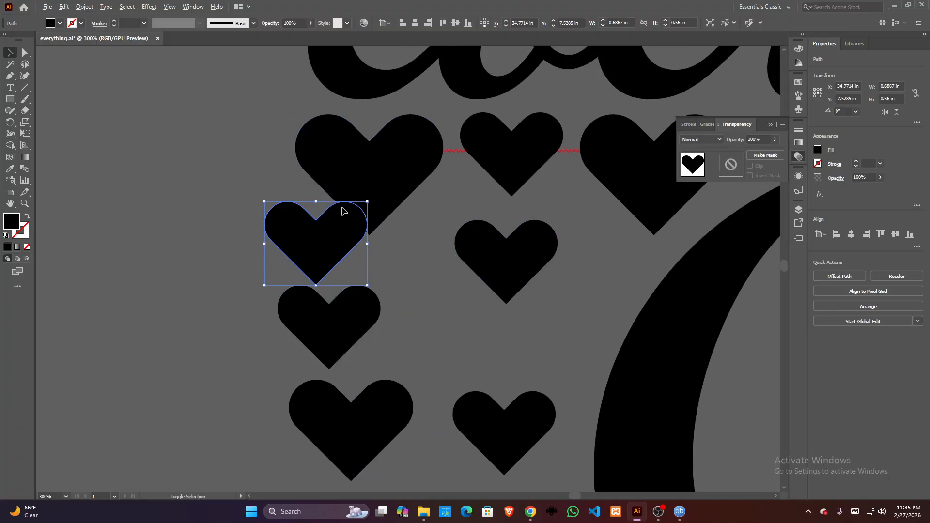
pyautogui.moveTo(369, 201); pyautogui.dragTo(354, 208)
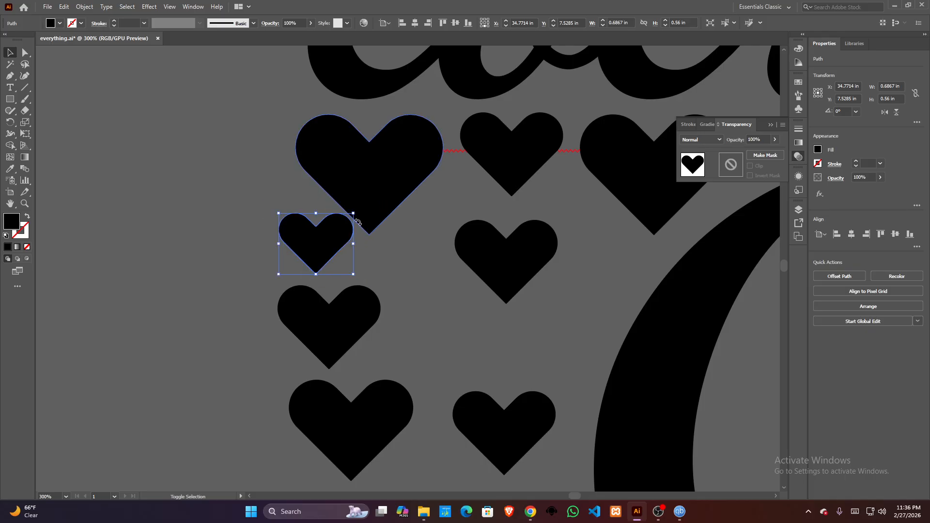
pyautogui.moveTo(330, 239); pyautogui.dragTo(330, 241)
# Place two copies of the smallest heart, one between the two columns and one next to the G's upper curve
pyautogui.scroll(-2, 342, 254)
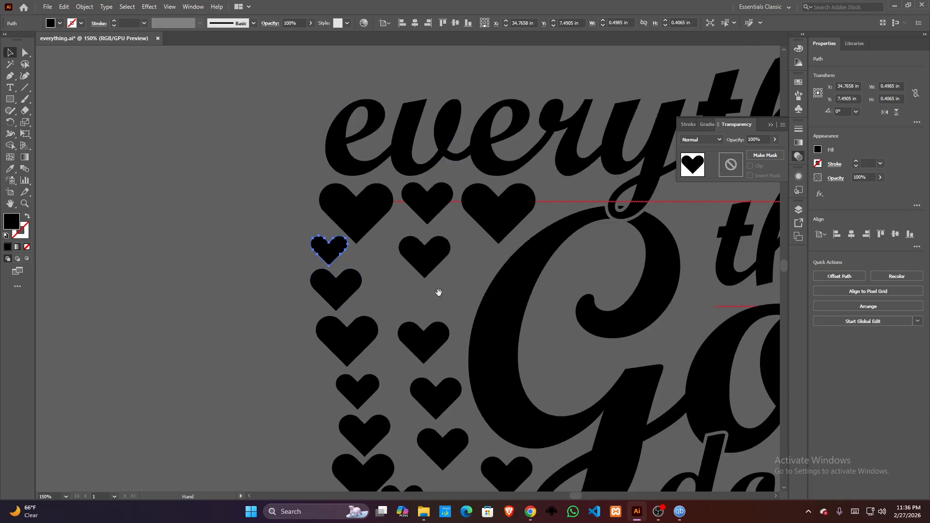
pyautogui.moveTo(436, 308); pyautogui.dragTo(377, 233)
pyautogui.moveTo(285, 168); pyautogui.dragTo(424, 199)
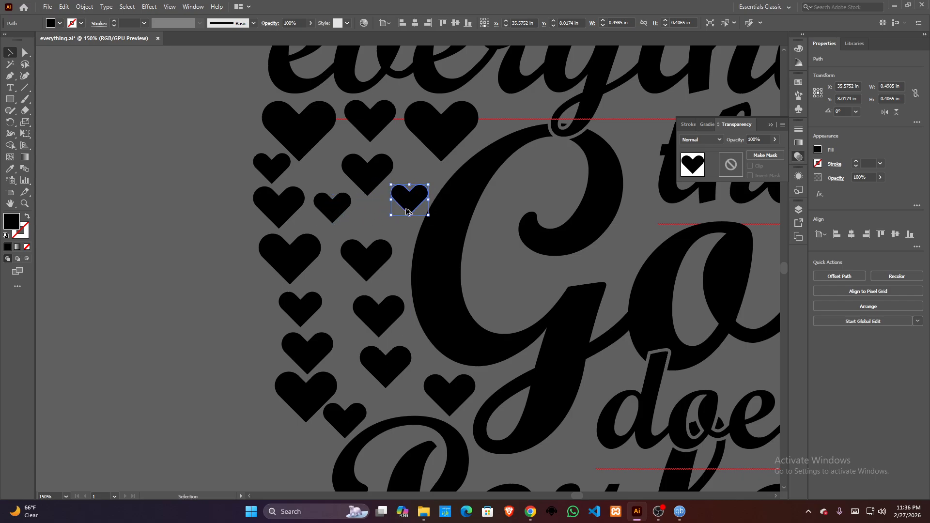
pyautogui.scroll(-2, 286, 262)
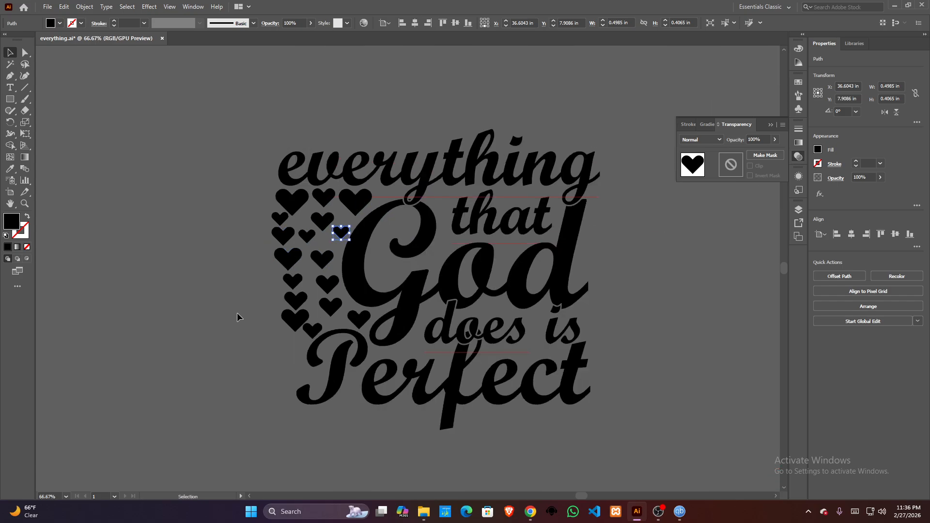
# Group the lettering together with all the hearts and deselect the group
pyautogui.scroll(-3, 238, 309)
pyautogui.moveTo(237, 306); pyautogui.dragTo(361, 309)
pyautogui.scroll(2, 383, 296)
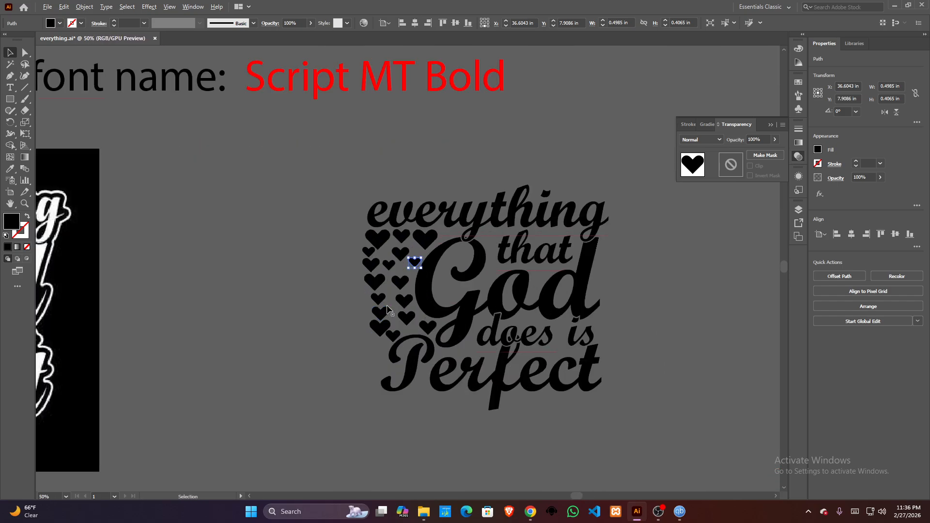
pyautogui.moveTo(340, 361); pyautogui.dragTo(307, 317)
pyautogui.click(276, 202)
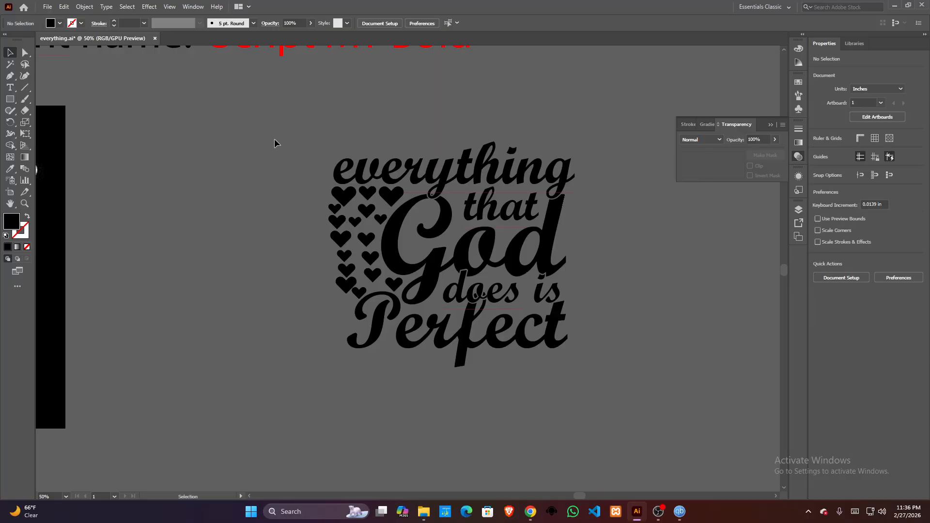
pyautogui.moveTo(618, 440); pyautogui.dragTo(620, 441)
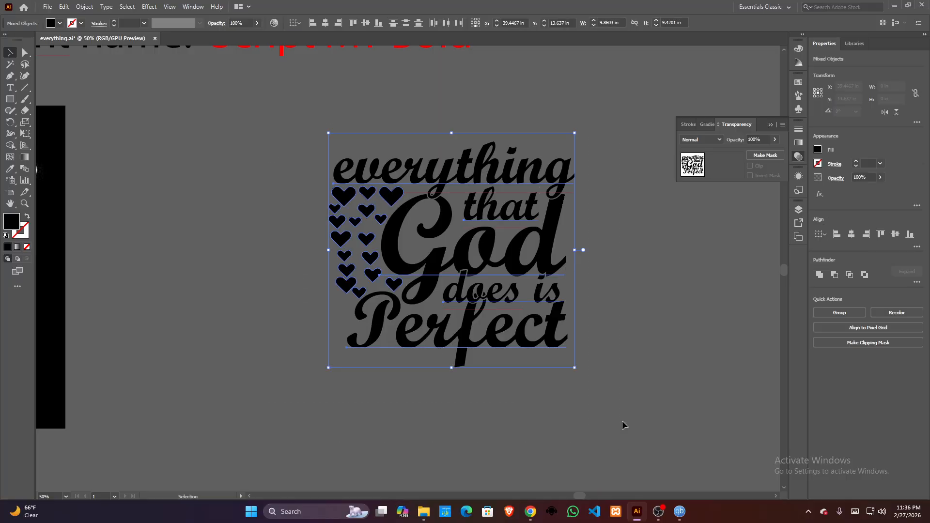
pyautogui.hotkey('ctrl', 'g')
pyautogui.click(622, 370)
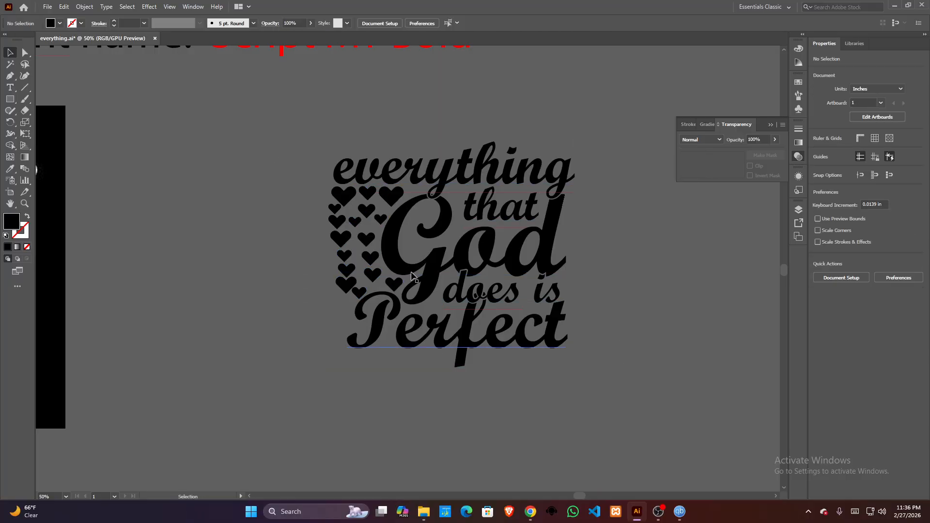
# Copy the grouped lettering and hearts to the clipboard, and move the group slightly up and to the left
pyautogui.click(372, 241)
pyautogui.hotkey('ctrl', 'c')
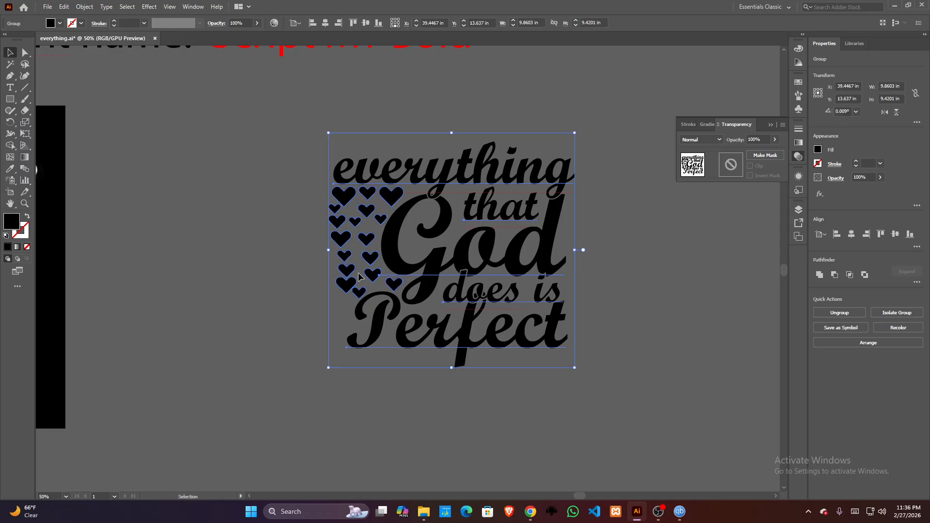
pyautogui.click(374, 353)
pyautogui.moveTo(355, 345); pyautogui.dragTo(350, 323)
# Compare the grouped lettering and hearts with the outlined design in the reference image
pyautogui.moveTo(265, 316); pyautogui.dragTo(537, 317)
pyautogui.moveTo(269, 317); pyautogui.dragTo(423, 309)
pyautogui.scroll(1, 421, 180)
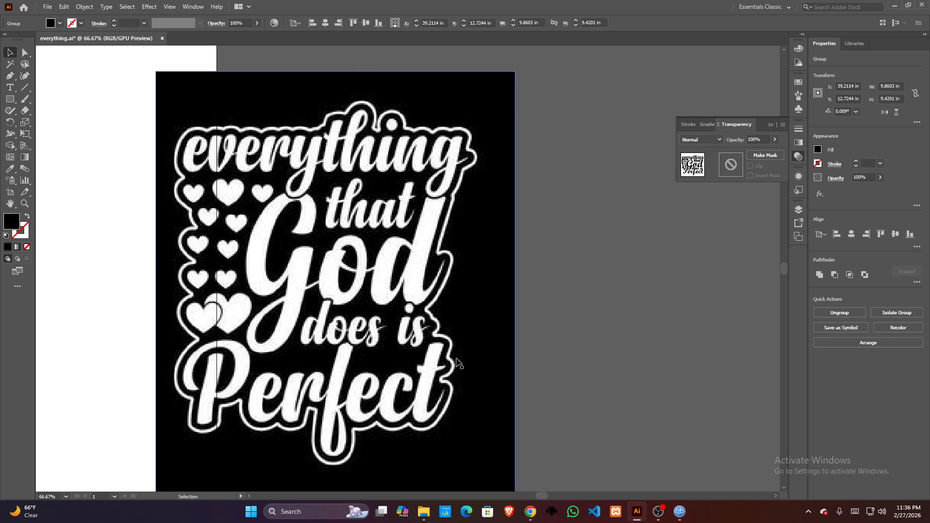
pyautogui.scroll(-1, 389, 287)
pyautogui.moveTo(732, 311); pyautogui.dragTo(226, 282)
pyautogui.click(521, 275)
pyautogui.moveTo(523, 272); pyautogui.dragTo(588, 280)
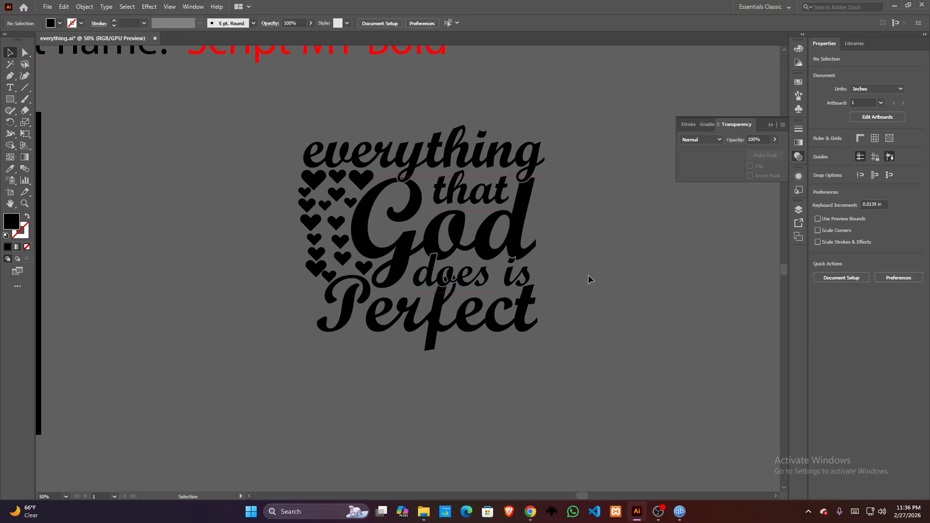
pyautogui.click(360, 238)
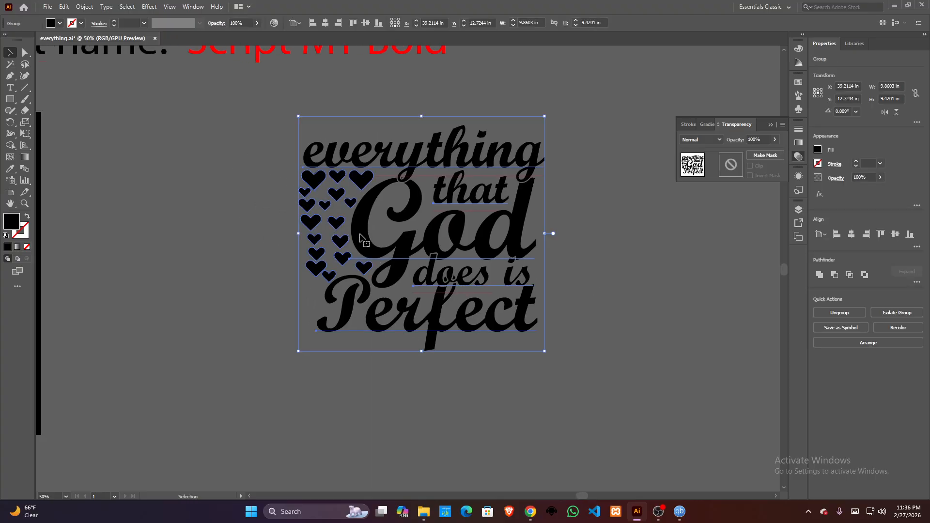
pyautogui.hscroll(-5, 237, 268)
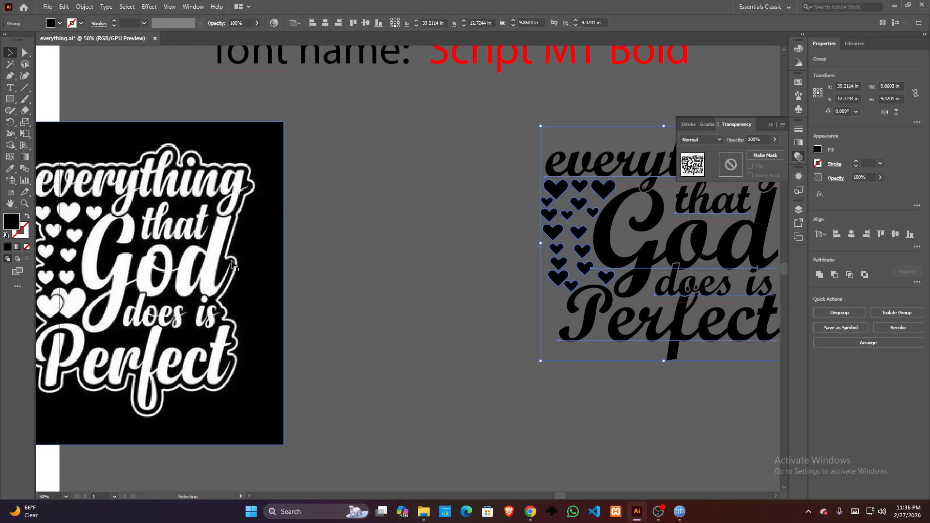
pyautogui.hscroll(5, 425, 274)
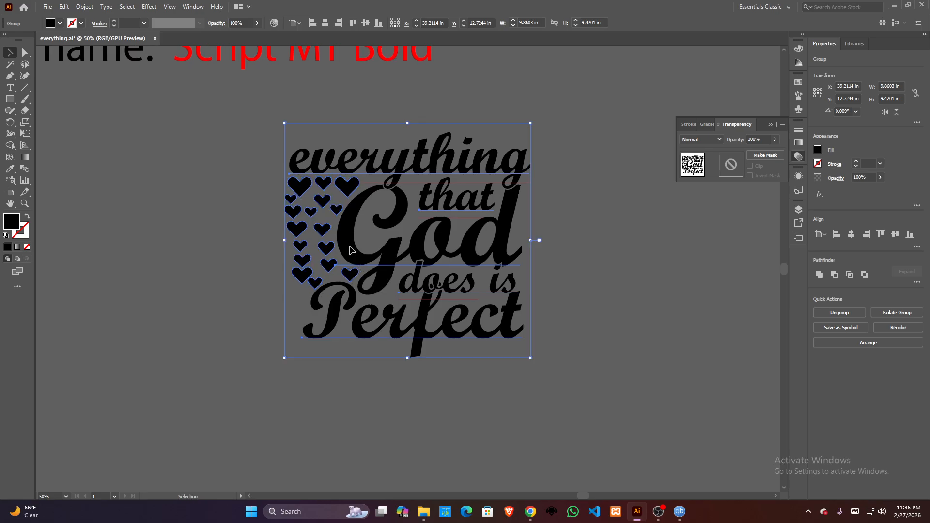
# Move the grouped lettering and hearts slightly left and down, and deselect the group
pyautogui.moveTo(351, 249); pyautogui.dragTo(346, 251)
pyautogui.press('a')
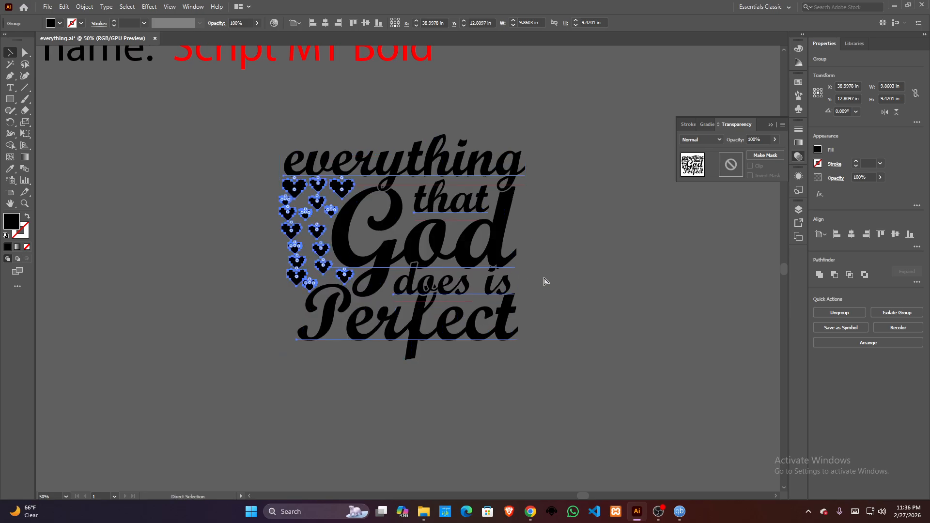
pyautogui.press('v')
pyautogui.press('a')
pyautogui.press('v')
pyautogui.press('a')
pyautogui.click(544, 281)
pyautogui.press('v')
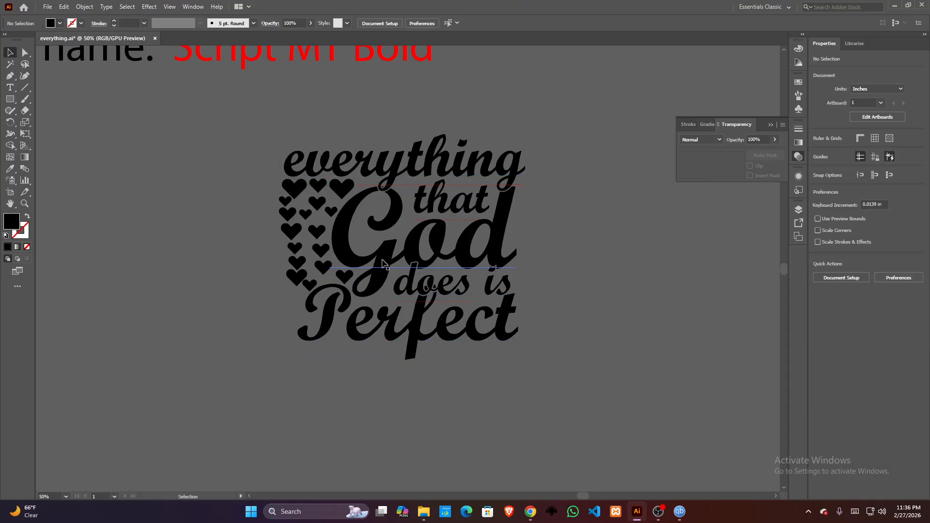
# Give the grouped lettering and hearts a white stroke of 20 pt
pyautogui.click(339, 241)
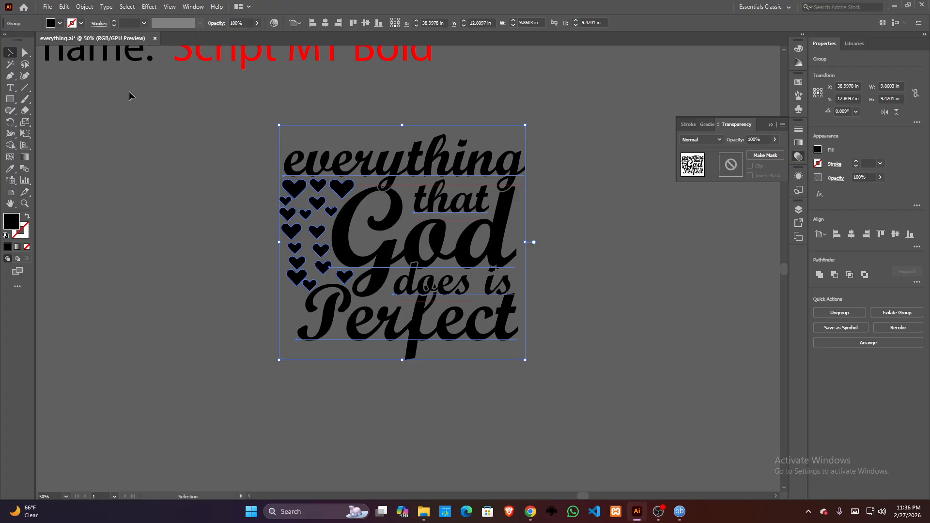
pyautogui.click(127, 23)
pyautogui.write('4')
pyautogui.press('Return')
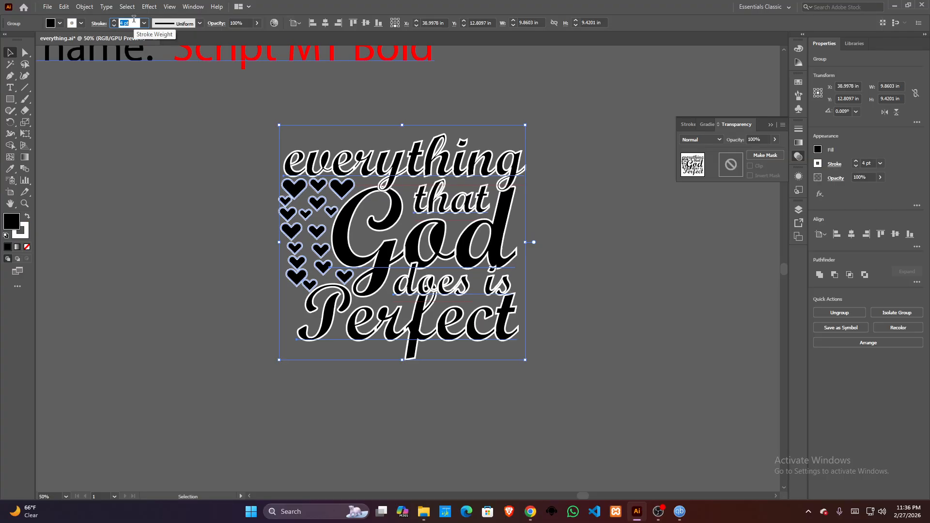
pyautogui.press('Up')
pyautogui.press('Up')
pyautogui.press('Up')
pyautogui.press('Up')
pyautogui.press('Up')
pyautogui.press('Up')
pyautogui.press('Up')
pyautogui.press('Up')
pyautogui.press('Up')
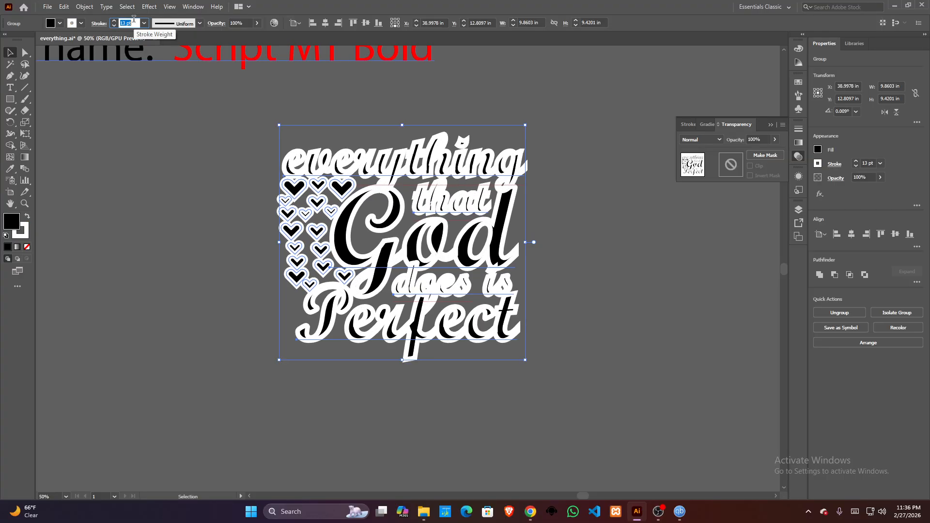
pyautogui.press('Up')
pyautogui.press('Up')
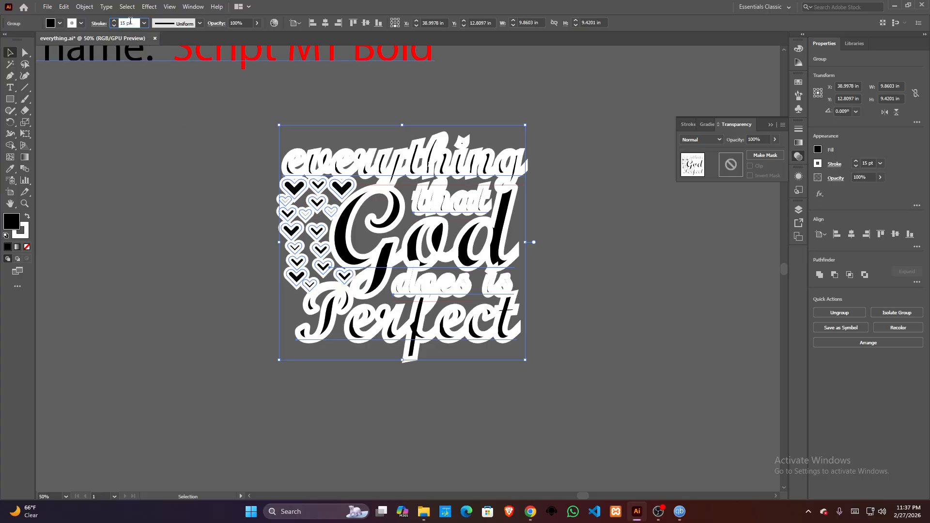
pyautogui.press('Up')
pyautogui.press('Up')
pyautogui.press('Up')
pyautogui.press('Up')
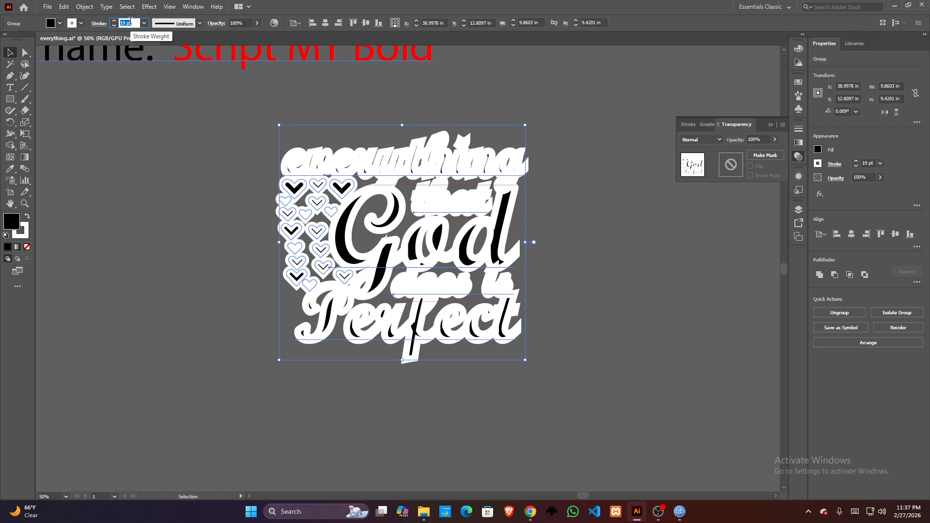
pyautogui.press('Up')
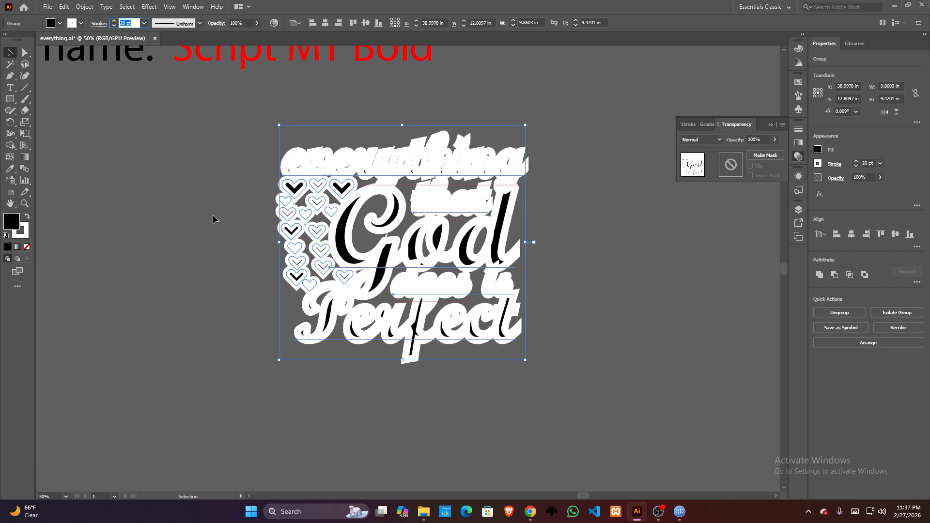
# Expand the group's object, fill and stroke, and expand the resulting fills and strokes once more
pyautogui.click(84, 6)
pyautogui.click(97, 122)
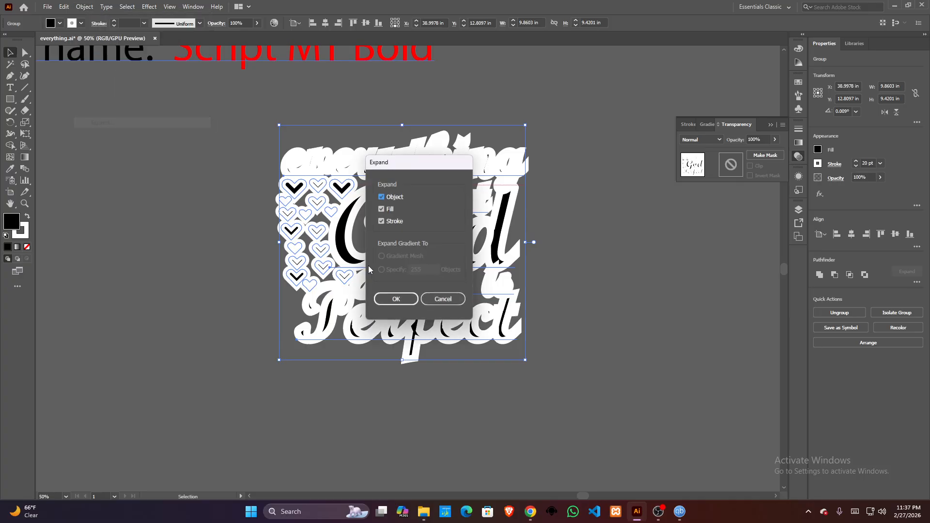
pyautogui.click(395, 300)
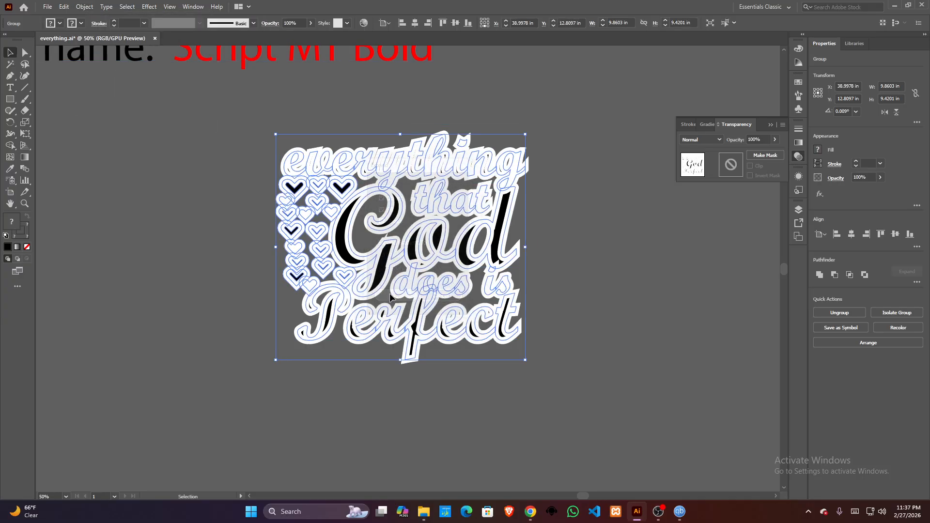
pyautogui.click(85, 7)
pyautogui.click(96, 123)
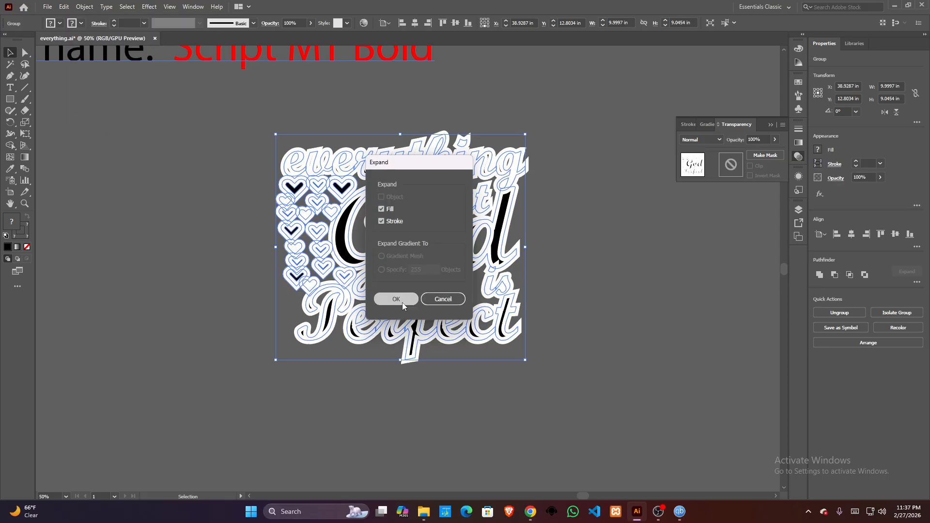
pyautogui.click(402, 300)
pyautogui.click(90, 8)
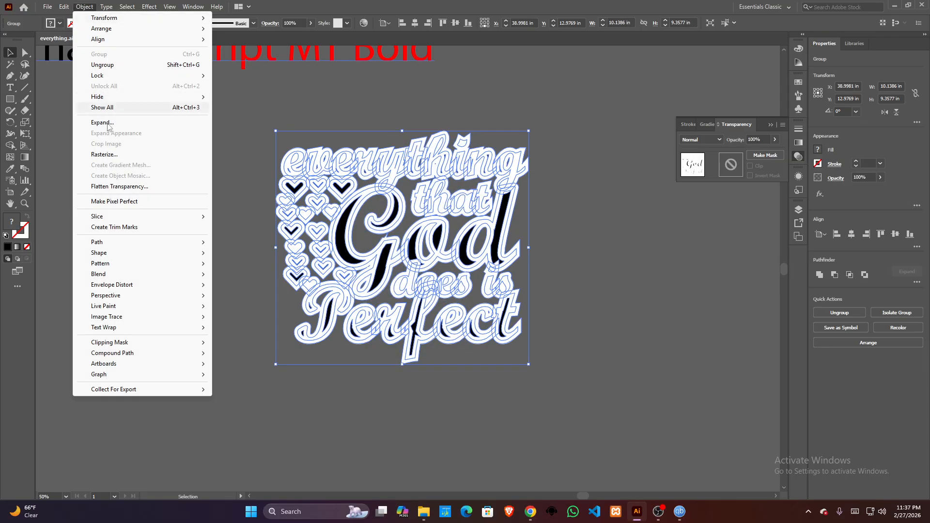
pyautogui.click(108, 124)
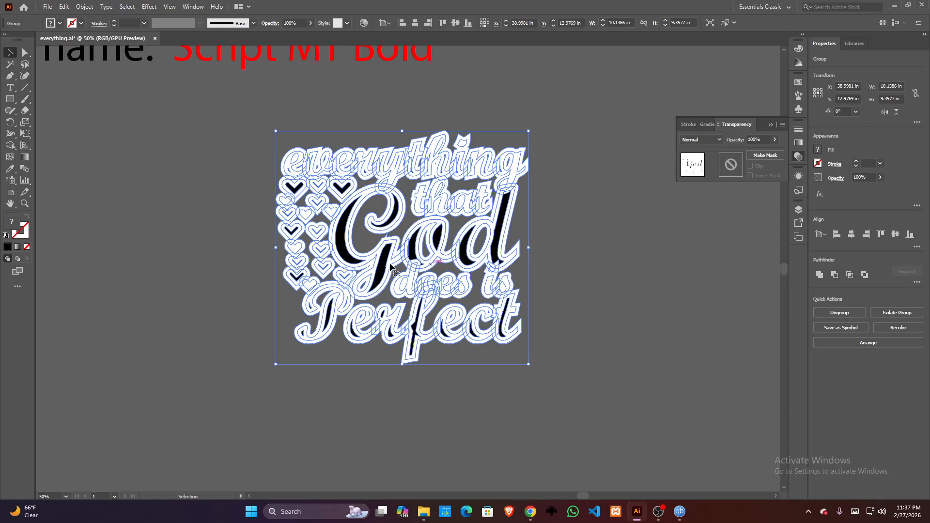
# Unite all the expanded lettering and heart shapes into one white silhouette with Pathfinder, and deselect it
pyautogui.press('a')
pyautogui.scroll(1, 425, 258)
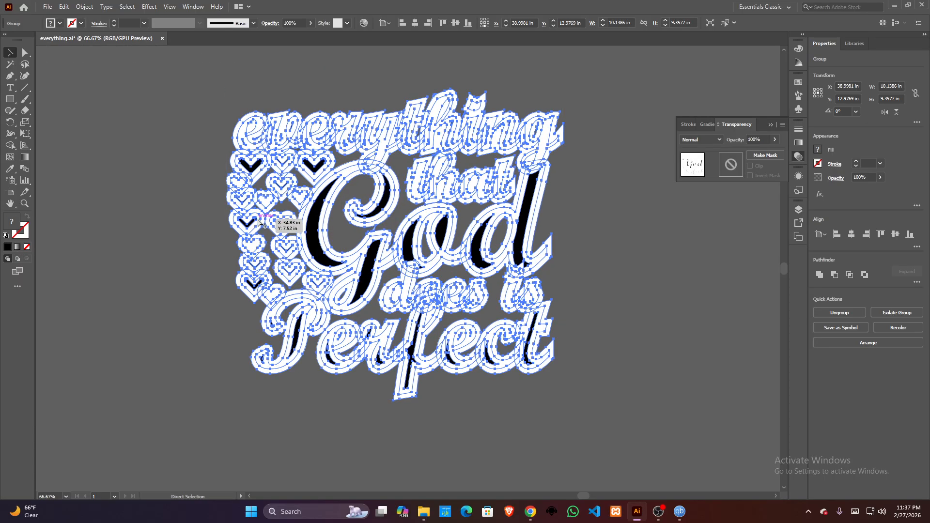
pyautogui.scroll(4, 260, 223)
pyautogui.scroll(-1, 437, 184)
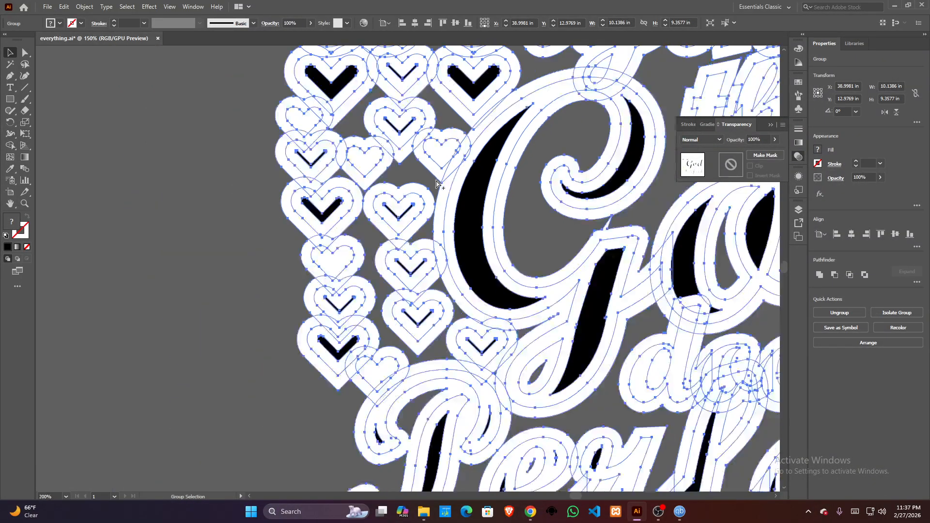
pyautogui.scroll(-2, 436, 180)
pyautogui.moveTo(592, 264); pyautogui.dragTo(496, 268)
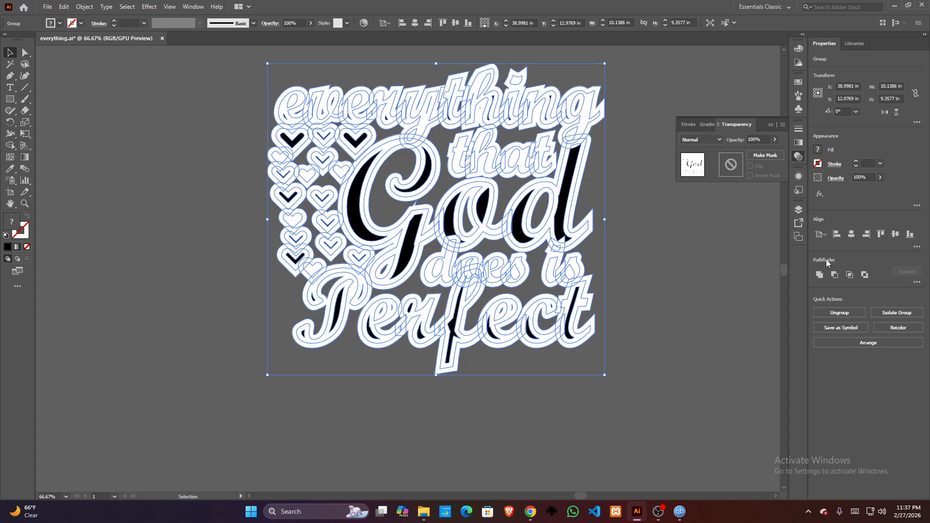
pyautogui.click(192, 7)
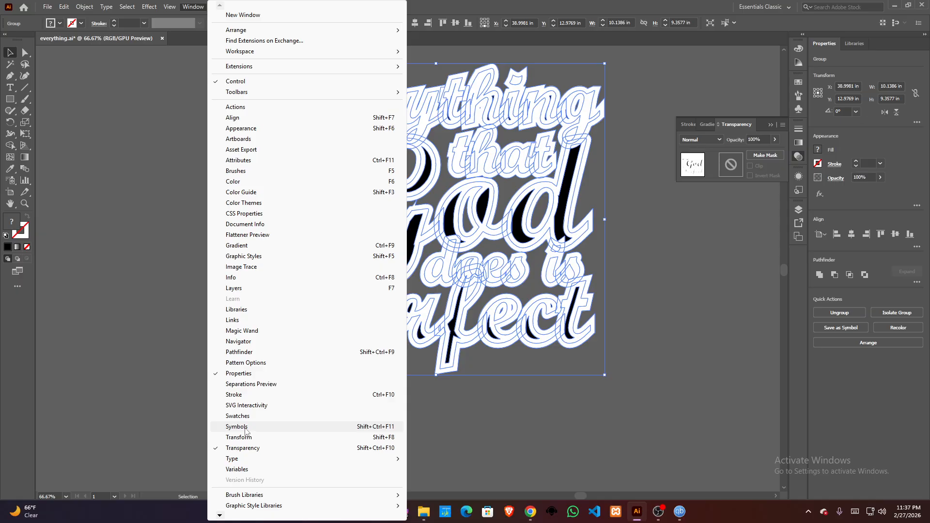
pyautogui.click(246, 354)
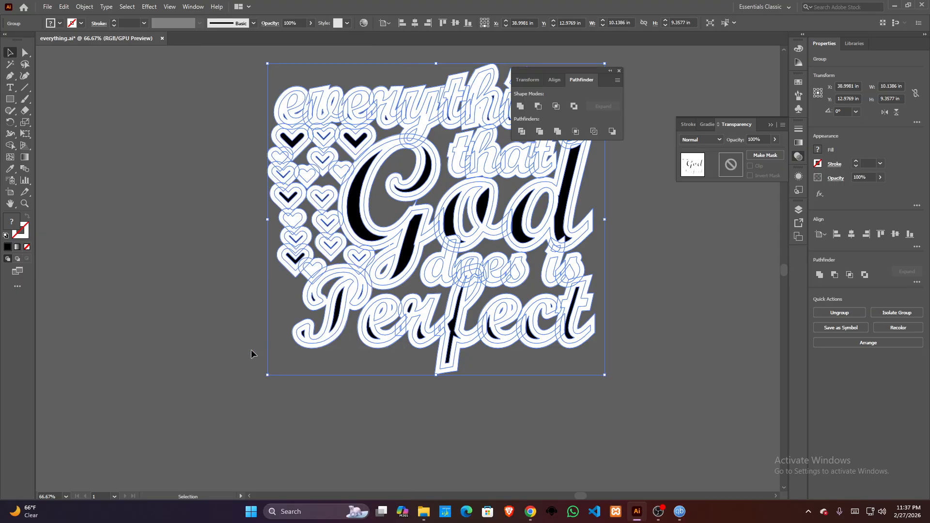
pyautogui.moveTo(548, 68); pyautogui.dragTo(662, 51)
pyautogui.click(699, 53)
pyautogui.click(482, 140)
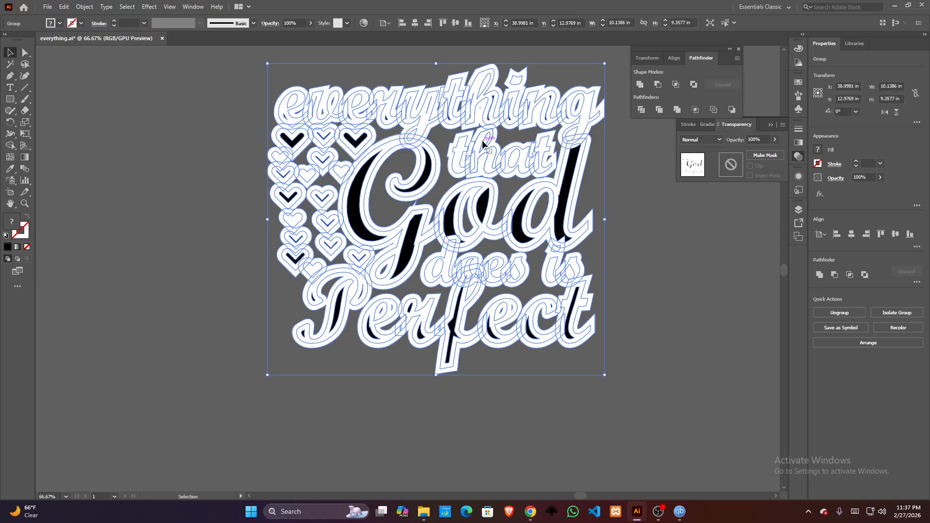
pyautogui.click(640, 84)
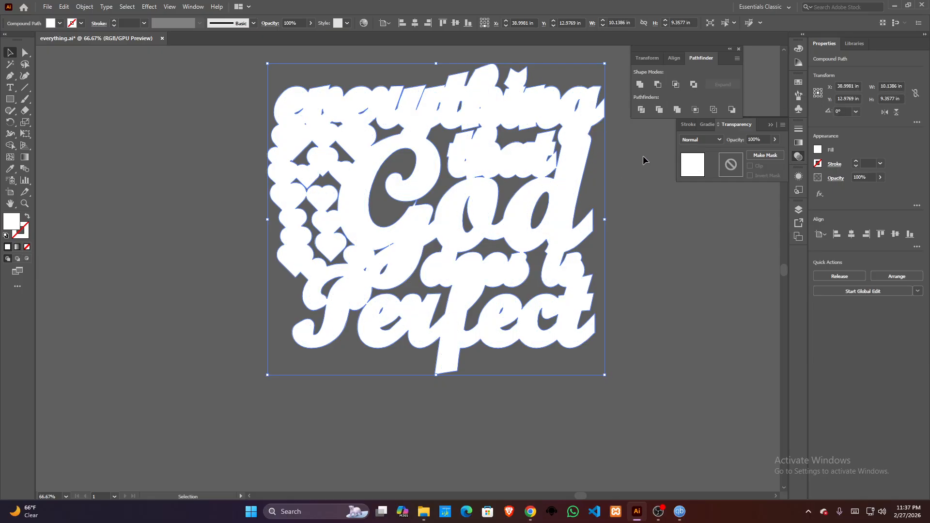
pyautogui.click(738, 49)
pyautogui.hscroll(1, 596, 293)
pyautogui.scroll(1, 596, 293)
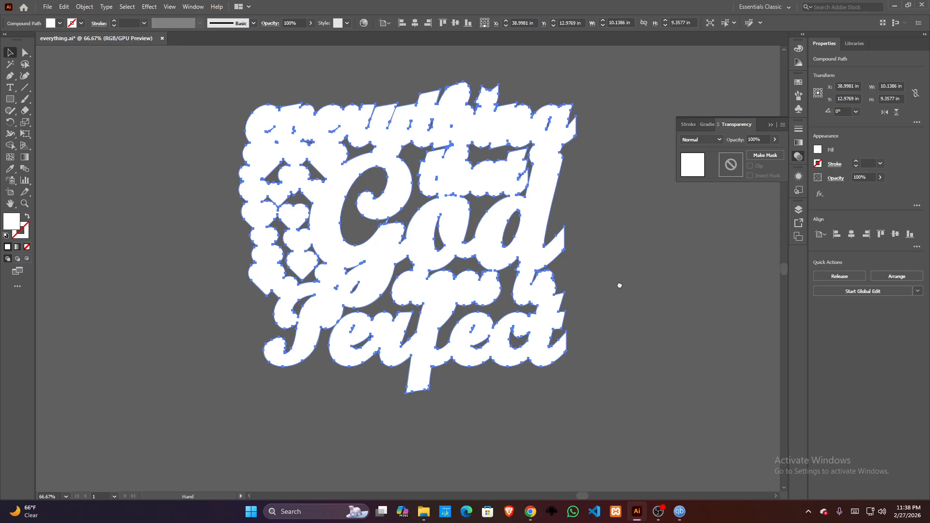
pyautogui.click(191, 274)
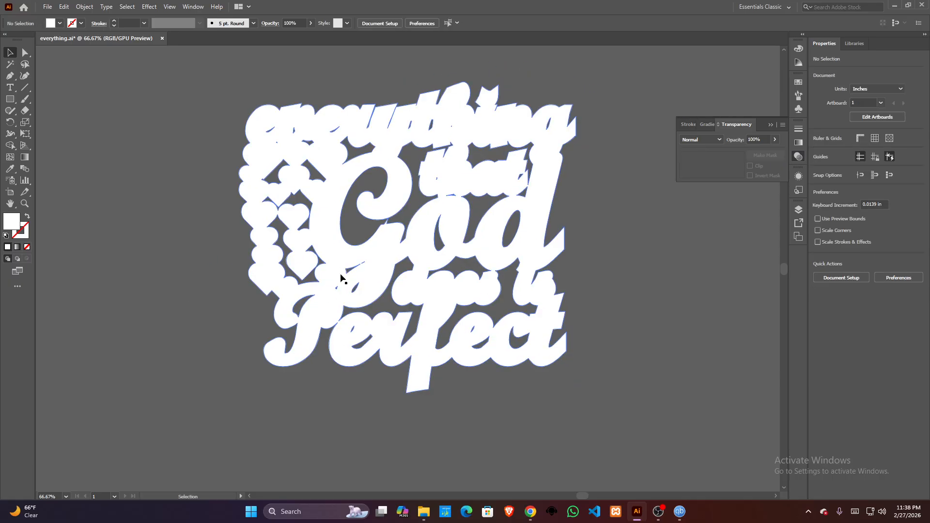
# Swap the silhouette's fill and stroke so only a white outline remains, and set the stroke to 2 pt
pyautogui.click(337, 268)
pyautogui.click(27, 216)
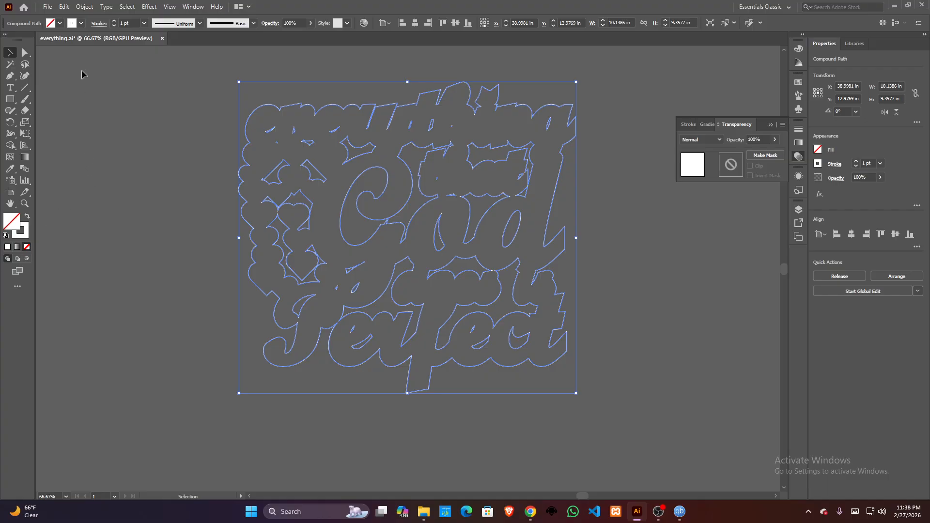
pyautogui.scroll(1, 136, 23)
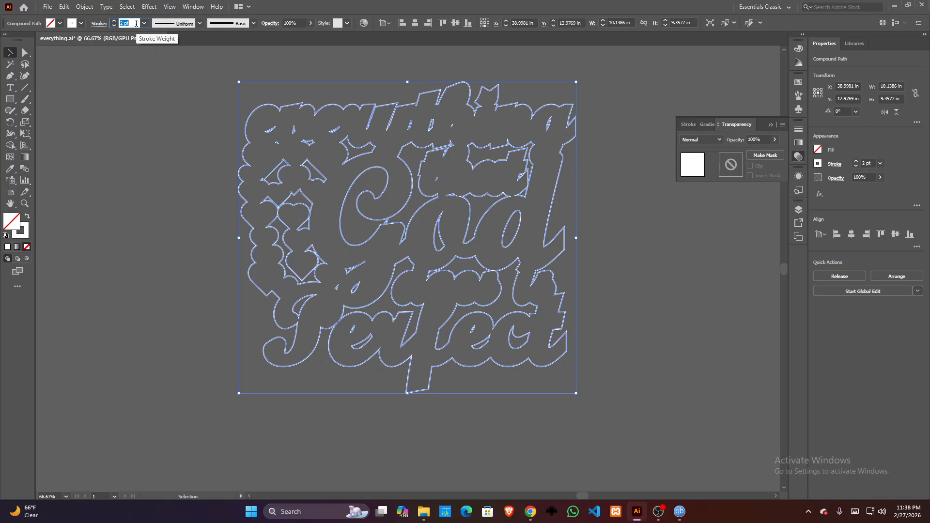
pyautogui.click(152, 87)
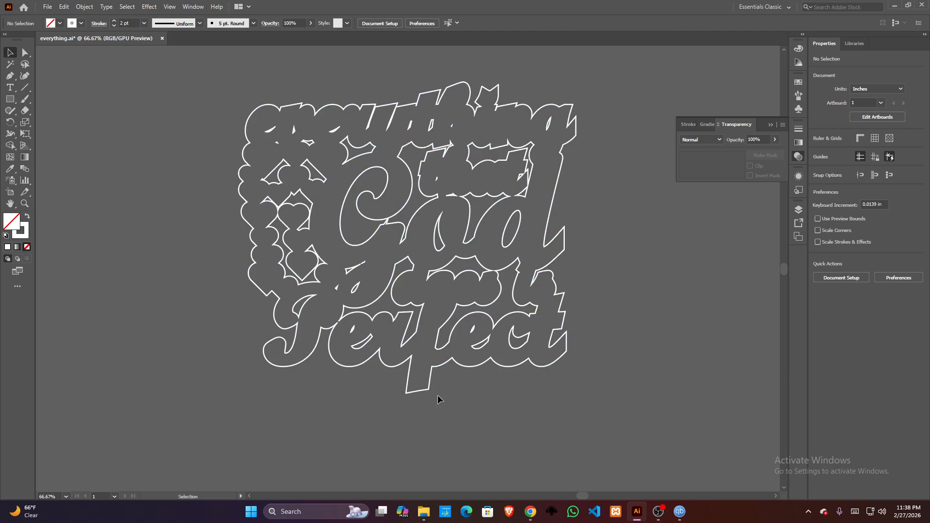
# Merge the enclosed gaps among the hearts, the G and the start of "everything" into the silhouette with the Shape Builder tool
pyautogui.click(333, 109)
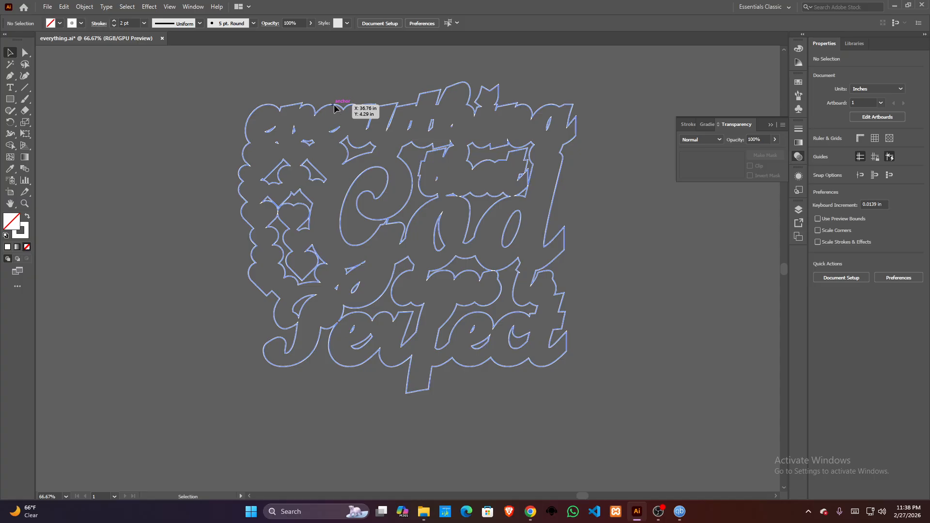
pyautogui.click(10, 146)
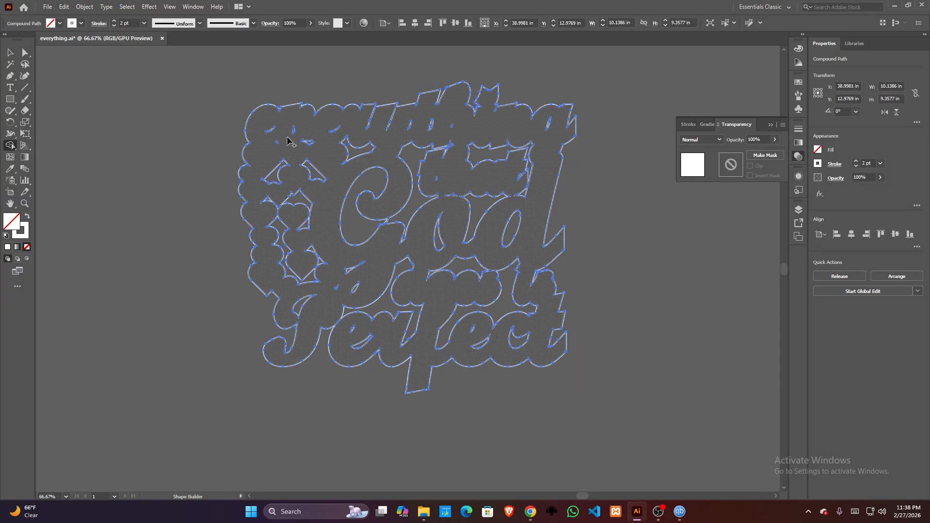
pyautogui.moveTo(295, 145); pyautogui.dragTo(402, 216)
pyautogui.moveTo(373, 150); pyautogui.dragTo(319, 218)
pyautogui.moveTo(311, 158); pyautogui.dragTo(301, 249)
pyautogui.moveTo(284, 154); pyautogui.dragTo(281, 232)
pyautogui.scroll(3, 264, 114)
pyautogui.moveTo(279, 166)
pyautogui.mouseDown()
pyautogui.moveTo(298, 205)
pyautogui.moveTo(309, 205)
pyautogui.mouseUp()
pyautogui.moveTo(372, 161); pyautogui.dragTo(345, 166)
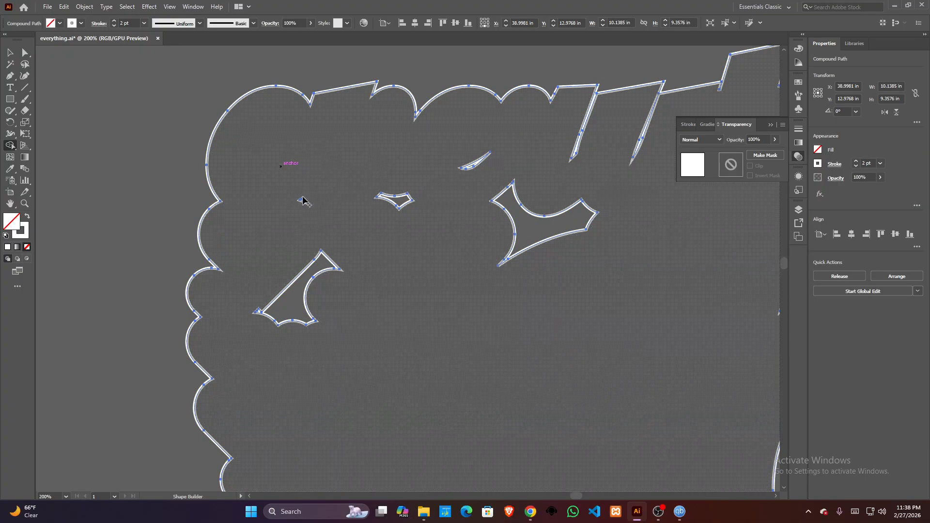
pyautogui.moveTo(301, 196); pyautogui.dragTo(305, 202)
pyautogui.moveTo(315, 239); pyautogui.dragTo(326, 266)
pyautogui.moveTo(401, 181)
pyautogui.mouseDown()
pyautogui.moveTo(404, 200)
pyautogui.moveTo(467, 169)
pyautogui.moveTo(550, 204)
pyautogui.mouseUp()
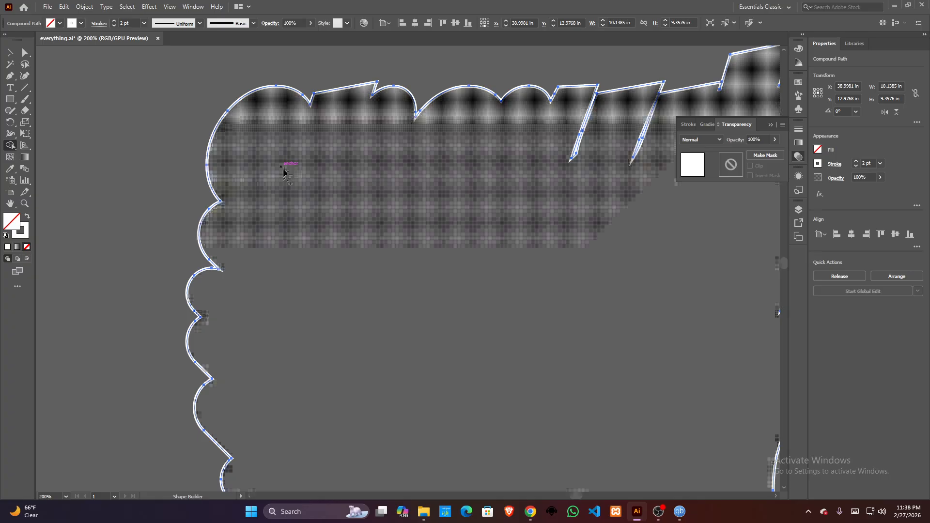
# Merge the enclosed gaps around "that", the end of "everything" and the d of "God" into the silhouette
pyautogui.moveTo(643, 255); pyautogui.dragTo(272, 256)
pyautogui.moveTo(366, 161)
pyautogui.mouseDown()
pyautogui.moveTo(360, 127)
pyautogui.moveTo(410, 155)
pyautogui.moveTo(391, 147)
pyautogui.moveTo(487, 146)
pyautogui.moveTo(456, 155)
pyautogui.mouseUp()
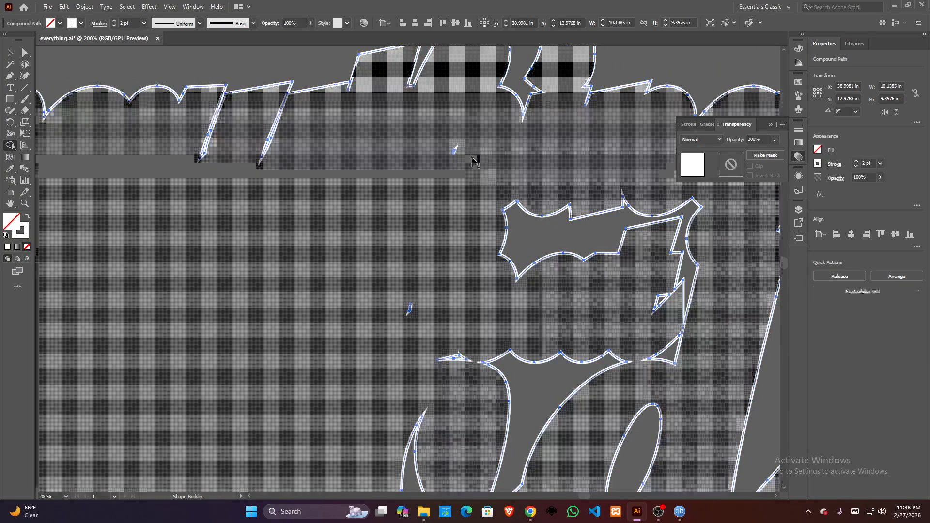
pyautogui.scroll(5, 457, 152)
pyautogui.scroll(-7, 446, 194)
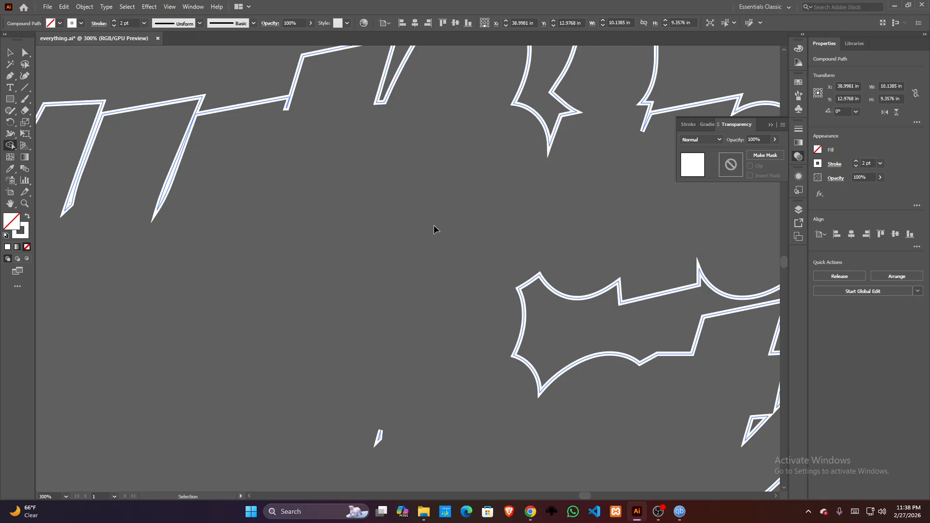
pyautogui.scroll(-3, 375, 315)
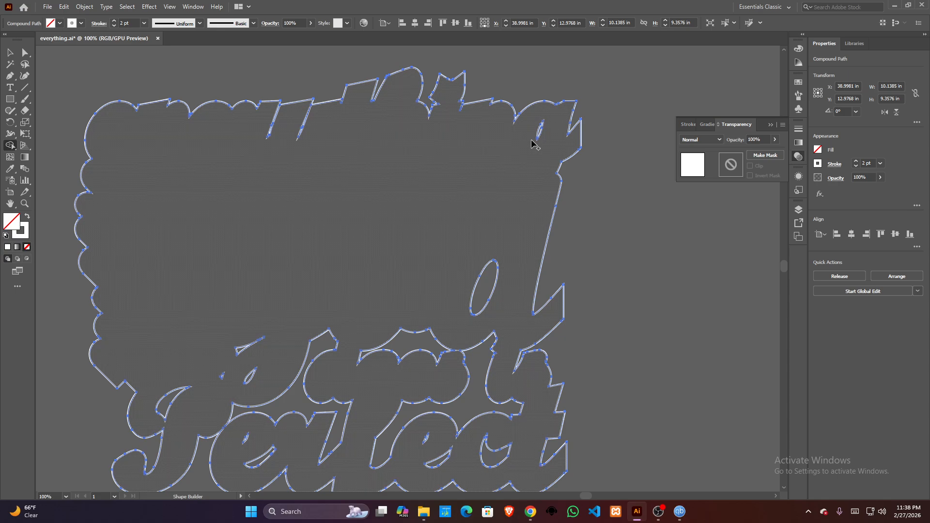
pyautogui.moveTo(538, 130); pyautogui.dragTo(529, 186)
pyautogui.moveTo(489, 253)
pyautogui.mouseDown()
pyautogui.moveTo(485, 155)
pyautogui.moveTo(485, 323)
pyautogui.mouseUp()
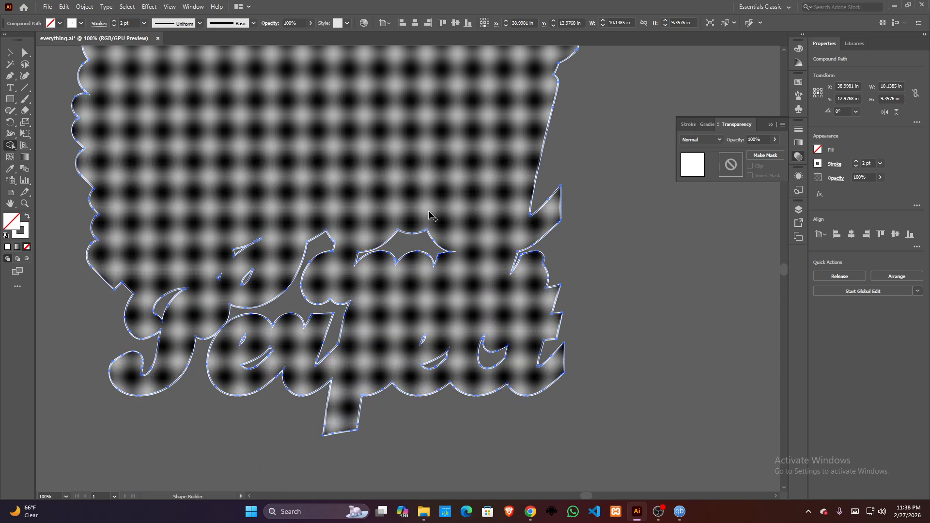
# Merge the gaps around "does is", the nearby slivers and the opening in the P of "Perfect" into the silhouette
pyautogui.moveTo(429, 216)
pyautogui.mouseDown()
pyautogui.moveTo(289, 248)
pyautogui.moveTo(318, 347)
pyautogui.moveTo(239, 249)
pyautogui.moveTo(234, 286)
pyautogui.mouseUp()
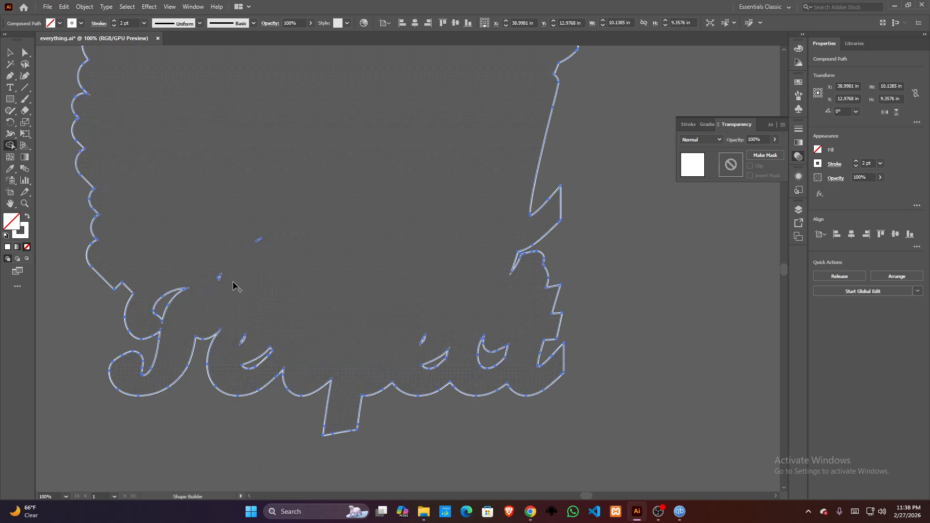
pyautogui.hscroll(-1, 219, 282)
pyautogui.scroll(4, 232, 286)
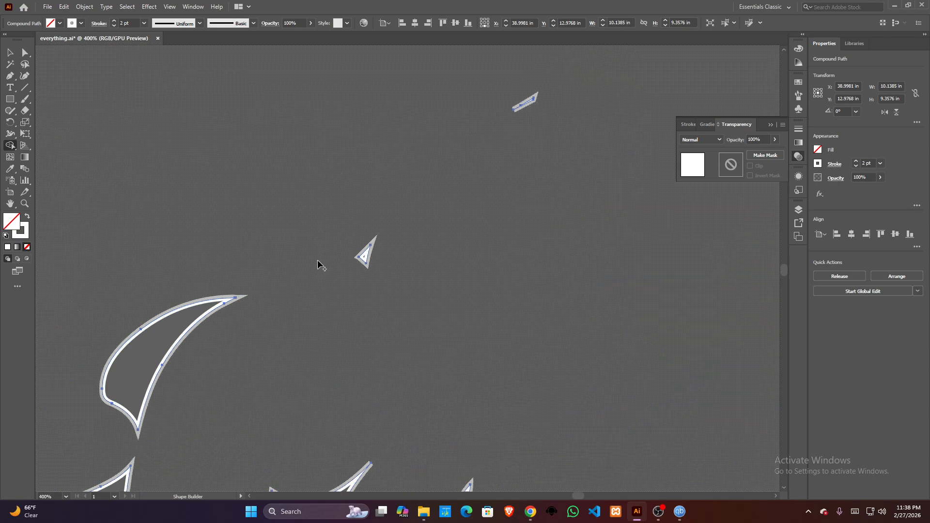
pyautogui.keyDown('alt'); pyautogui.click(369, 252); pyautogui.keyUp('alt')
pyautogui.scroll(-1, 270, 203)
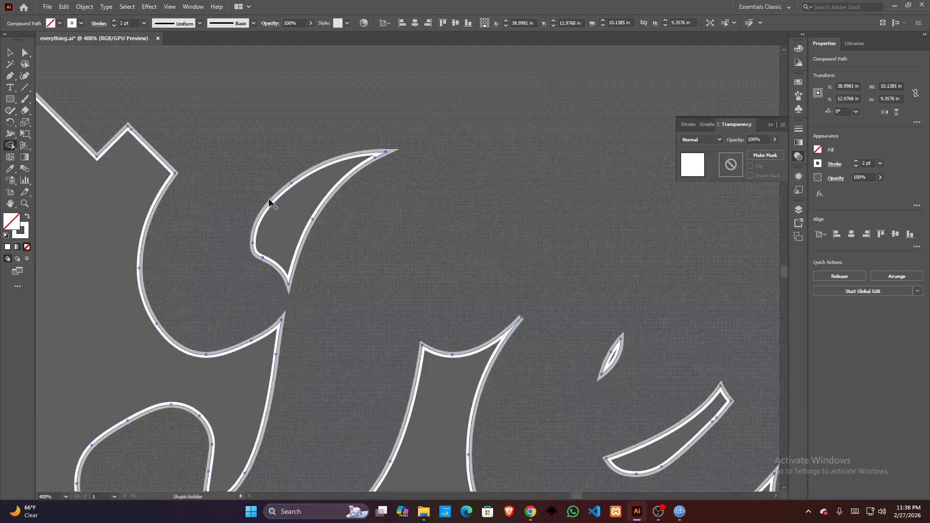
pyautogui.scroll(-1, 411, 277)
pyautogui.scroll(2, 436, 222)
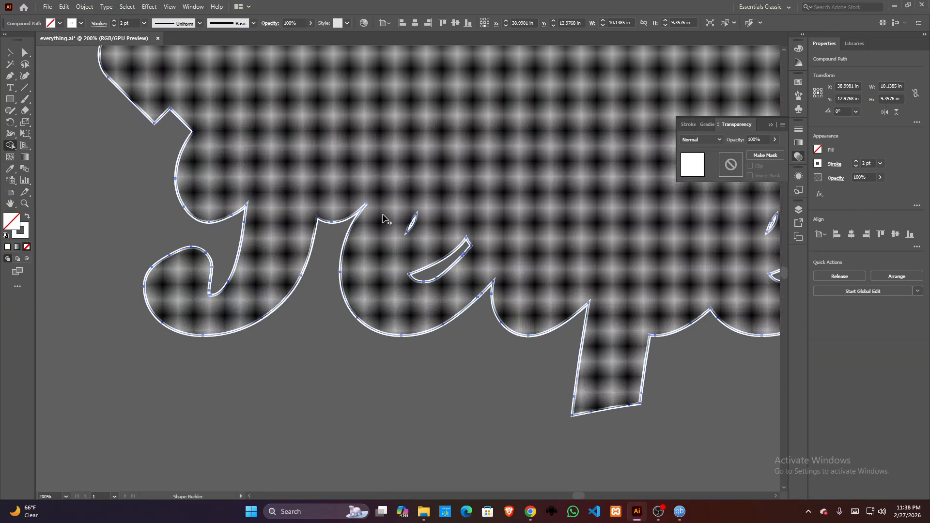
# Merge the remaining openings in the e's and c of "Perfect" into the silhouette, and deselect the finished outline
pyautogui.keyDown('alt'); pyautogui.click(444, 229); pyautogui.keyUp('alt')
pyautogui.scroll(-1, 468, 251)
pyautogui.moveTo(615, 265); pyautogui.dragTo(388, 261)
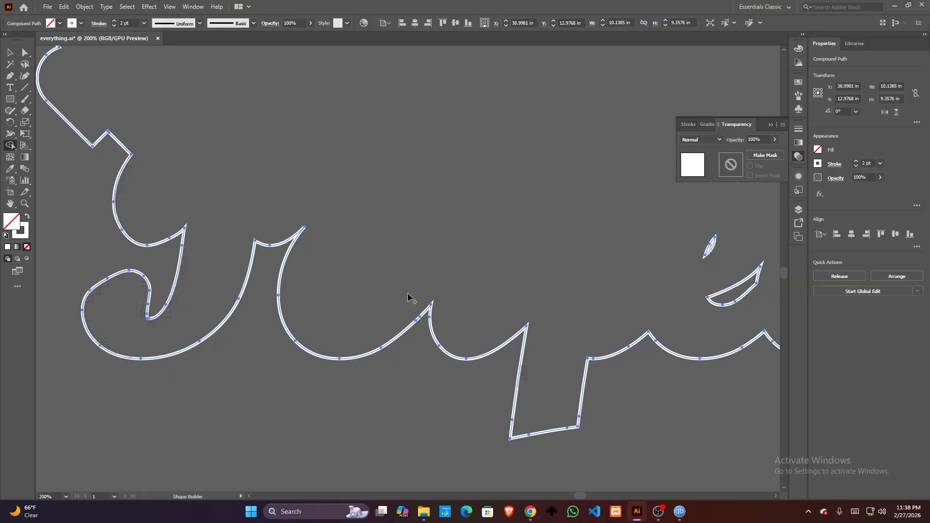
pyautogui.scroll(-3, 492, 265)
pyautogui.scroll(3, 425, 253)
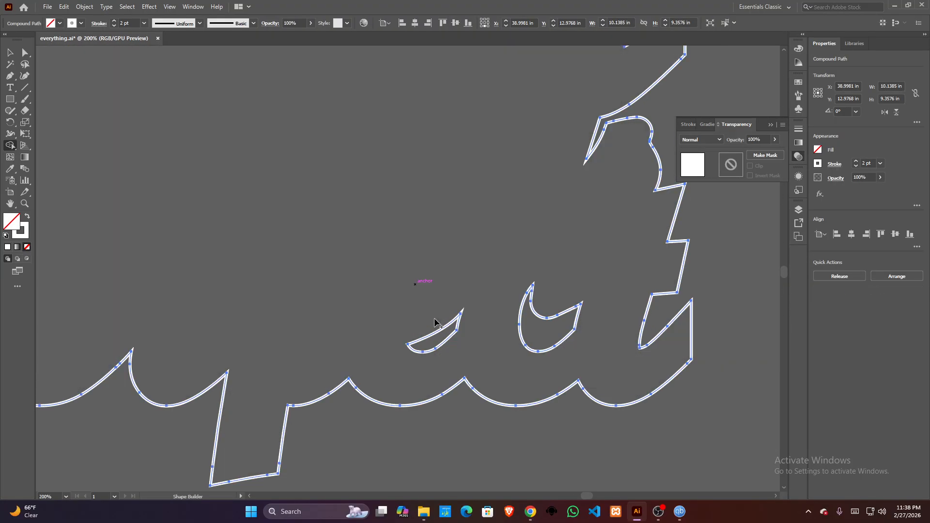
pyautogui.click(542, 357)
pyautogui.scroll(-3, 427, 272)
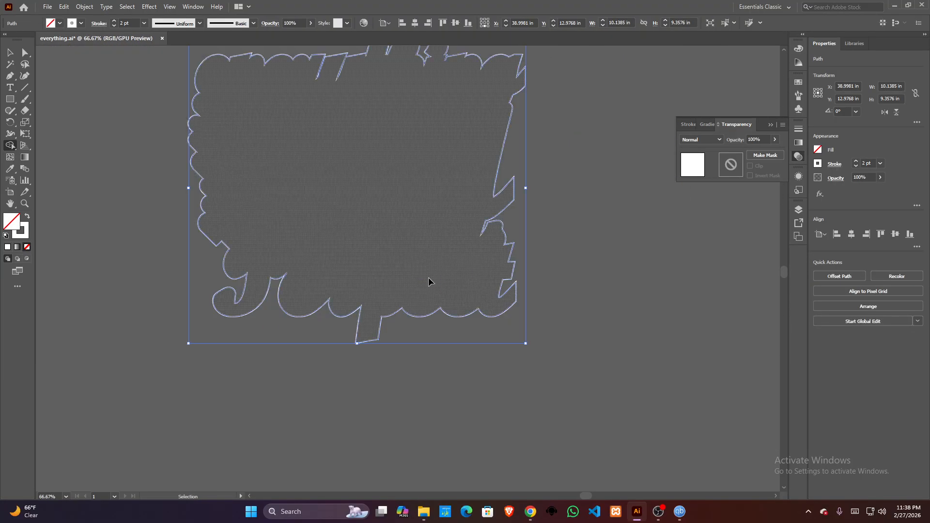
pyautogui.moveTo(397, 245)
pyautogui.mouseDown()
pyautogui.moveTo(417, 272)
pyautogui.moveTo(434, 272)
pyautogui.mouseUp()
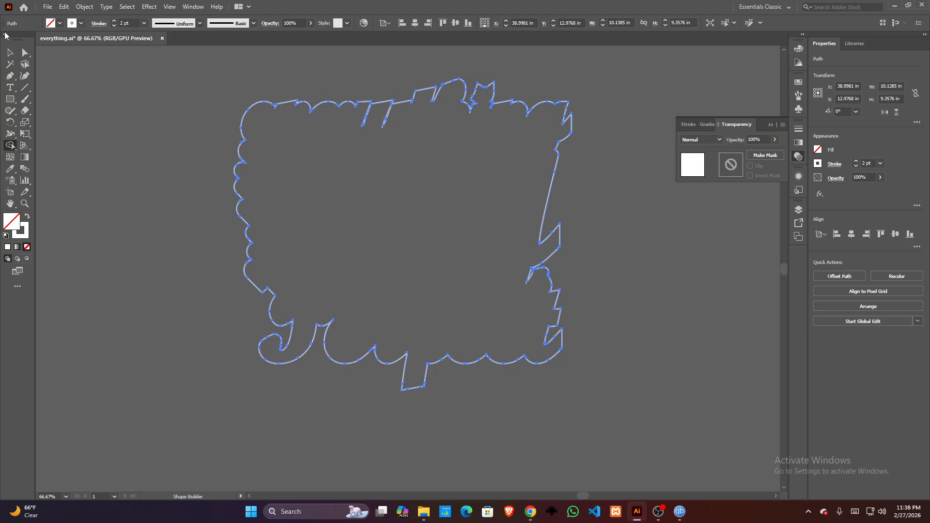
pyautogui.press('v')
pyautogui.click(112, 261)
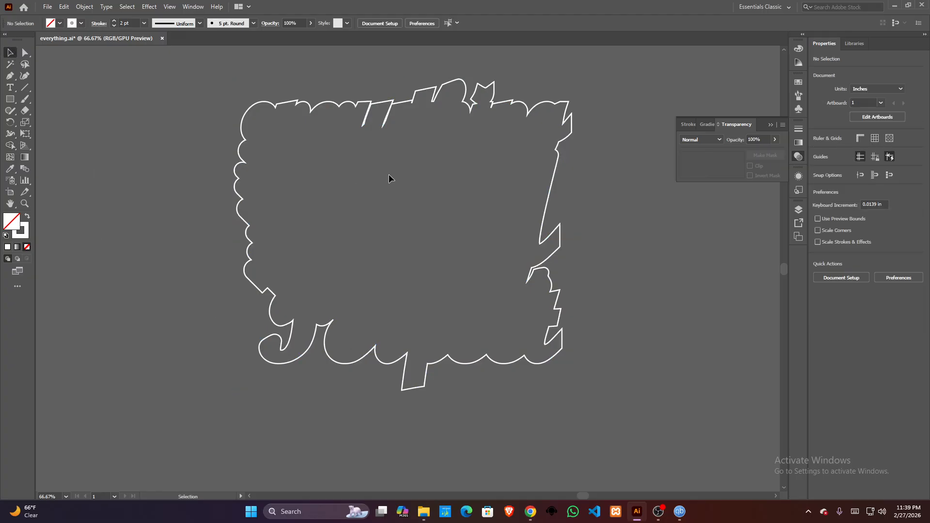
# Show all the hidden artwork again and deselect the lettering group
pyautogui.hscroll(1, 615, 257)
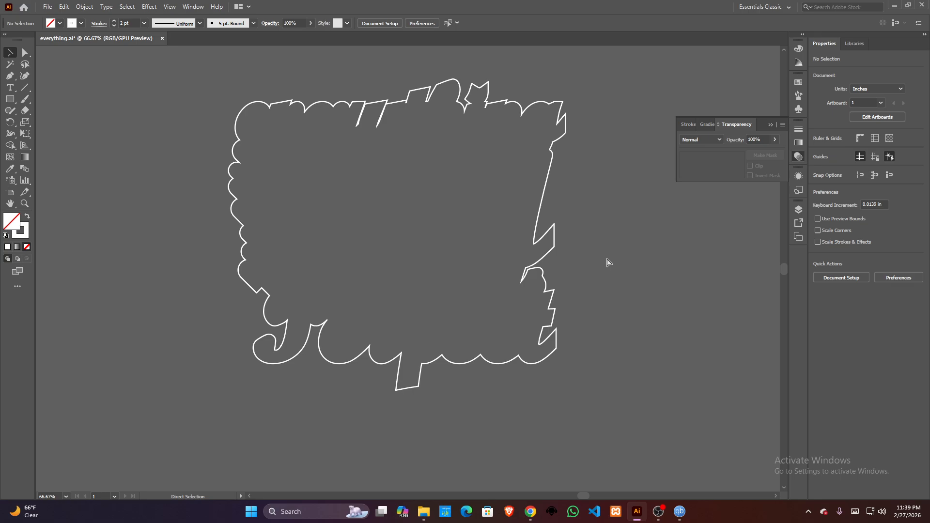
pyautogui.hotkey('ctrl', 'alt', '3')
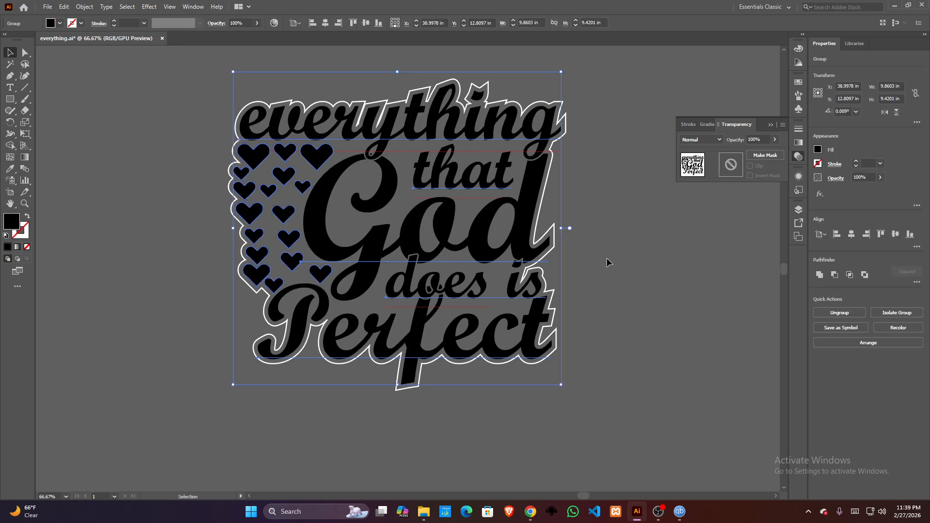
pyautogui.click(605, 257)
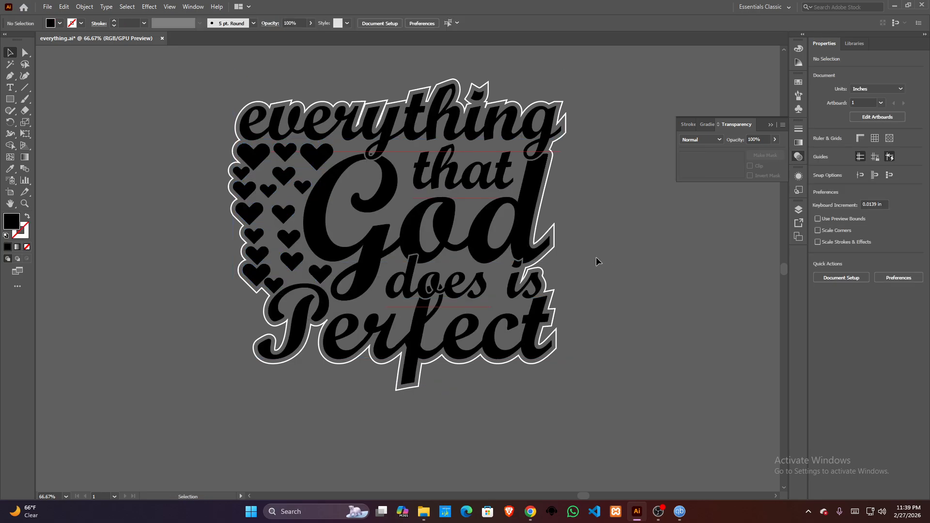
# Set the stroke colour of the outline around the lettering to black (000000)
pyautogui.click(551, 298)
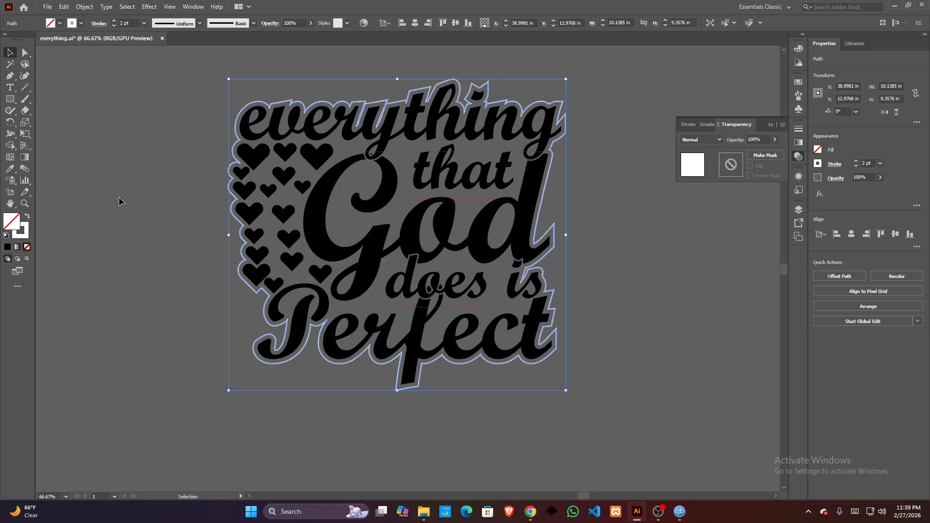
pyautogui.doubleClick(24, 230)
pyautogui.moveTo(407, 264); pyautogui.dragTo(335, 315)
pyautogui.click(567, 193)
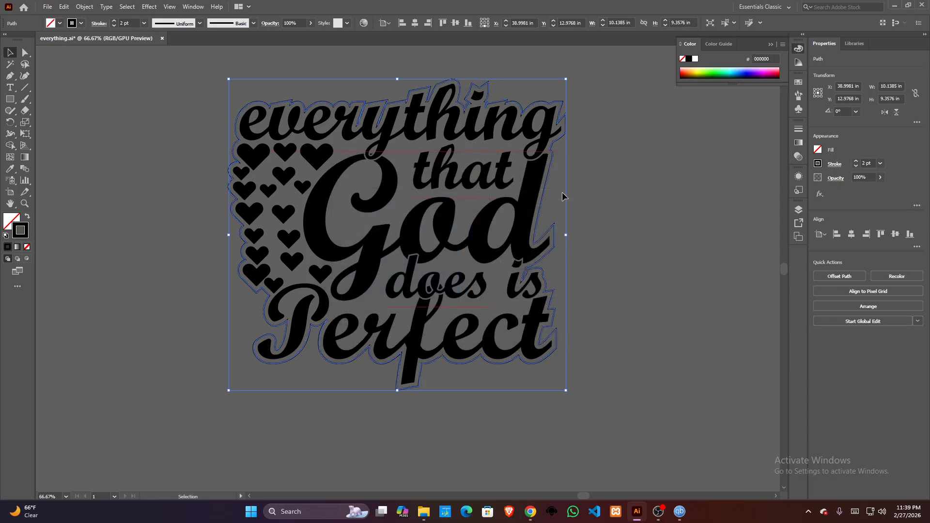
# Set the outline's stroke weight to 5 pt and deselect it
pyautogui.click(129, 23)
pyautogui.write('4')
pyautogui.press('Return')
pyautogui.press('Up')
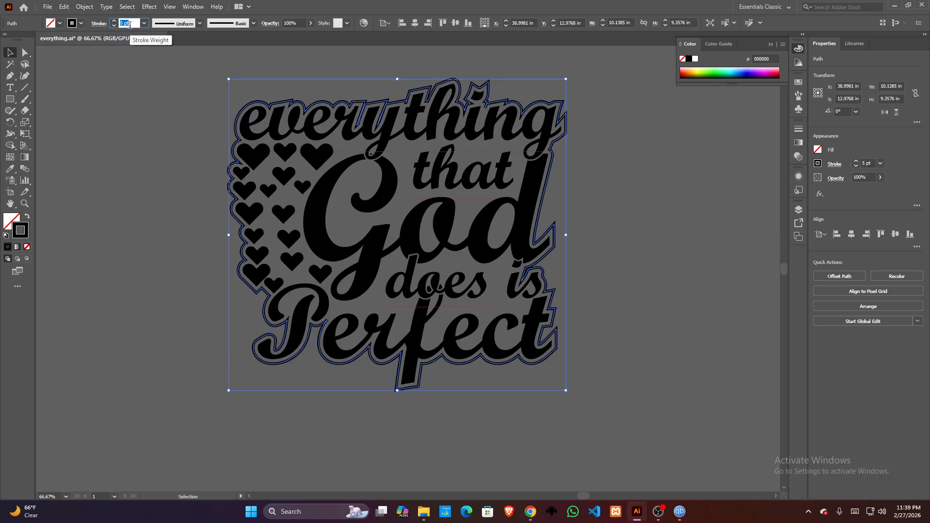
pyautogui.click(122, 156)
# Compare the outline with the reference design, set its stroke weight to 4 pt, and deselect it
pyautogui.scroll(-2, 602, 226)
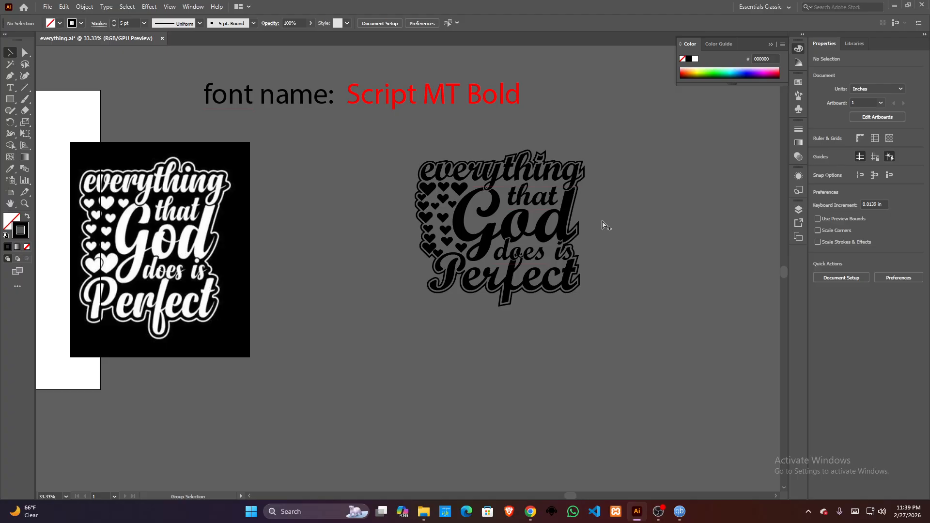
pyautogui.hscroll(-3, 290, 358)
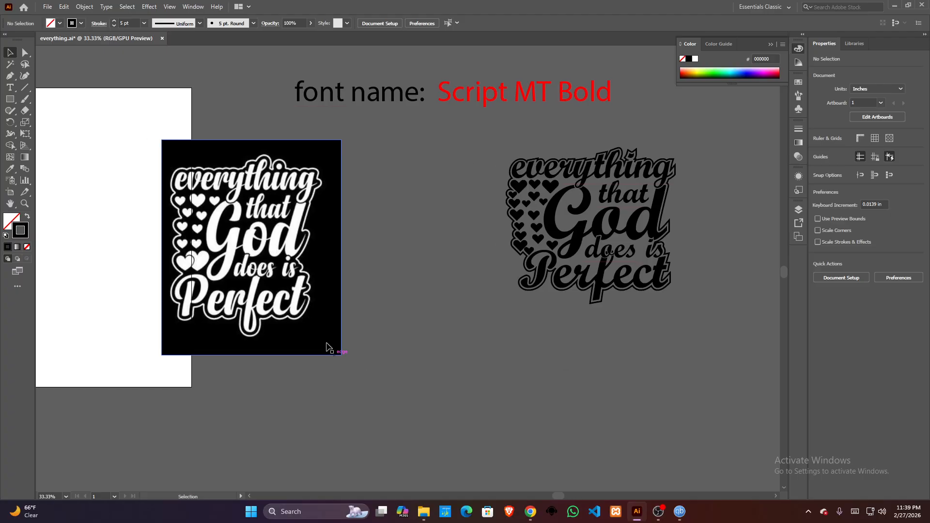
pyautogui.scroll(2, 311, 328)
pyautogui.scroll(-1, 383, 338)
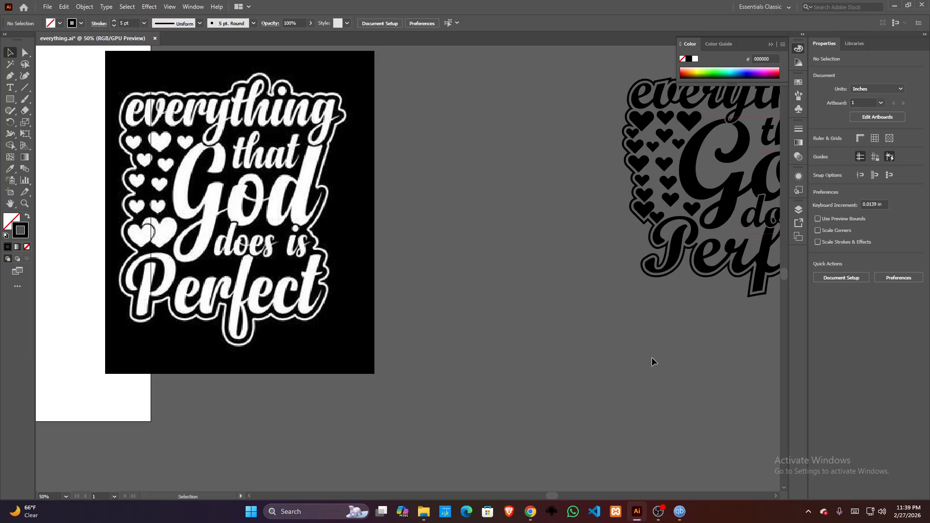
pyautogui.moveTo(744, 347); pyautogui.dragTo(378, 343)
pyautogui.scroll(1, 455, 290)
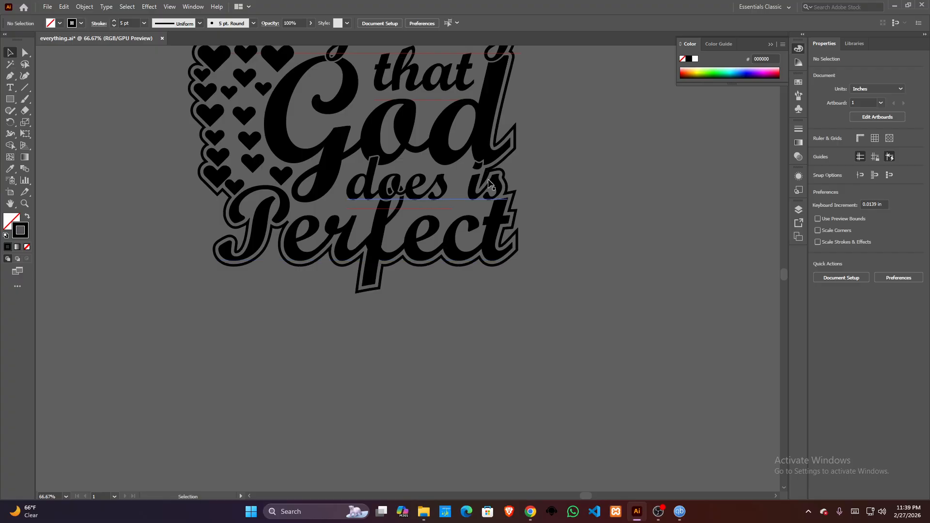
pyautogui.click(517, 146)
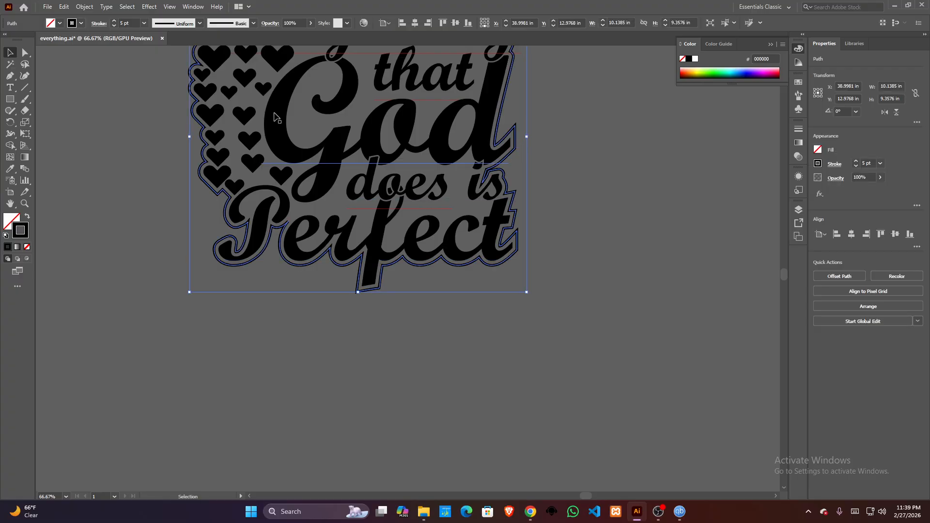
pyautogui.click(137, 22)
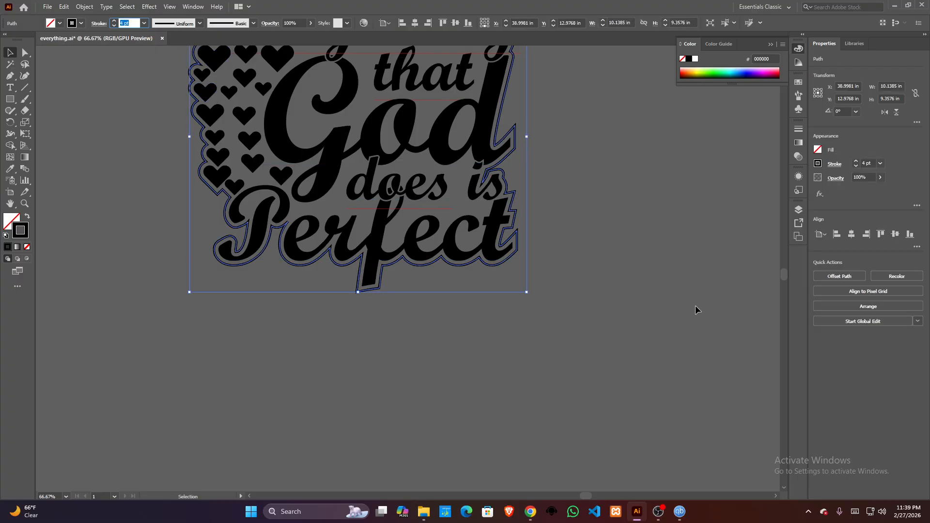
pyautogui.click(651, 269)
# Duplicate the complete design with its outline beside the original, and deselect the copy
pyautogui.scroll(-2, 541, 270)
pyautogui.moveTo(587, 311); pyautogui.dragTo(405, 275)
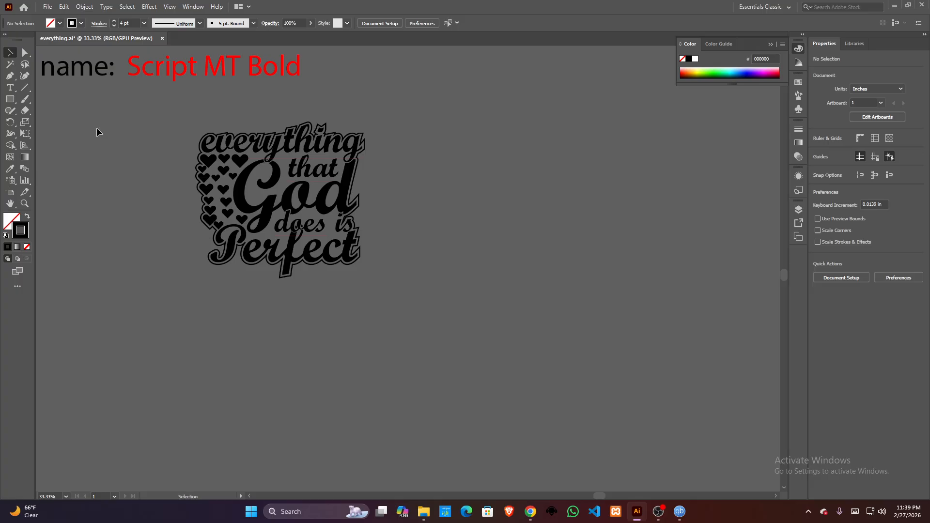
pyautogui.moveTo(141, 127); pyautogui.dragTo(315, 293)
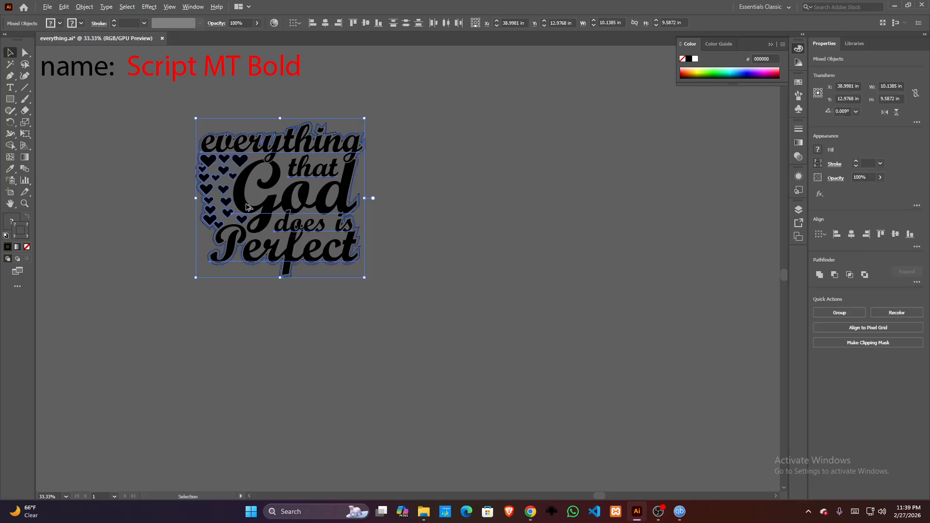
pyautogui.moveTo(259, 204); pyautogui.dragTo(471, 200)
pyautogui.click(346, 290)
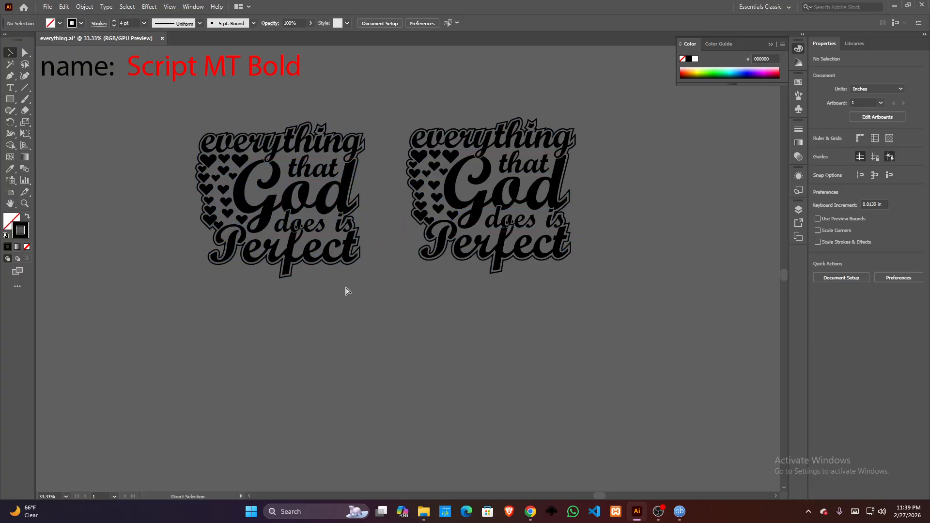
# Place a copy of the outline below the designs, swap its stroke to a fill, and colour it blue (00B7FF)
pyautogui.moveTo(364, 259); pyautogui.dragTo(449, 442)
pyautogui.moveTo(526, 388); pyautogui.dragTo(488, 303)
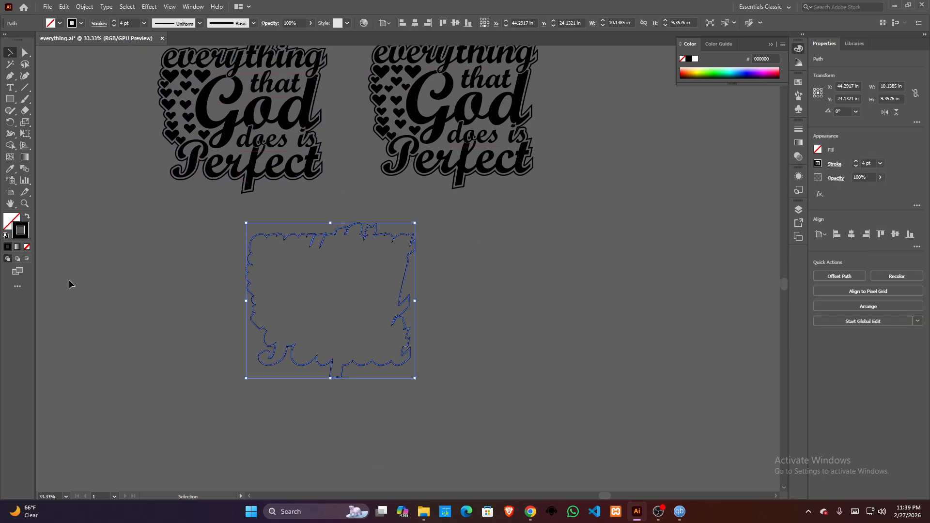
pyautogui.click(27, 217)
pyautogui.doubleClick(6, 221)
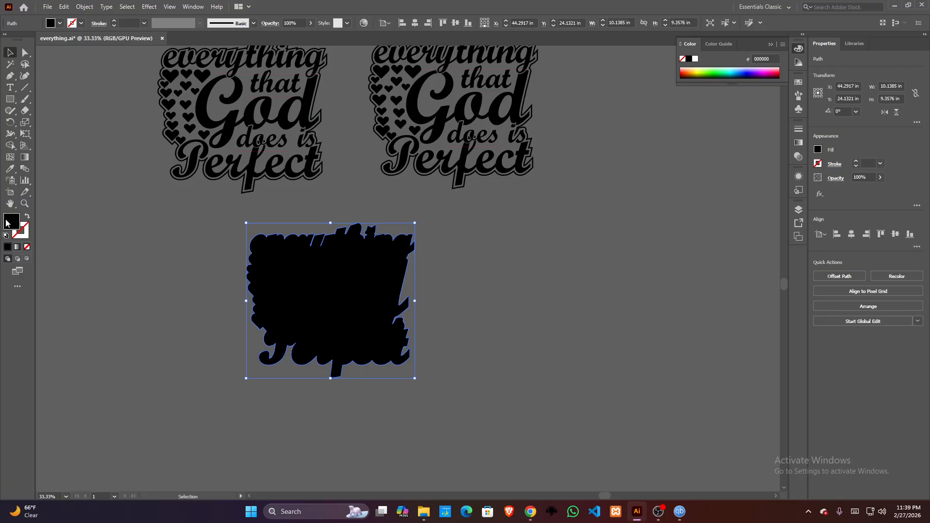
pyautogui.moveTo(386, 256); pyautogui.dragTo(463, 181)
pyautogui.click(562, 192)
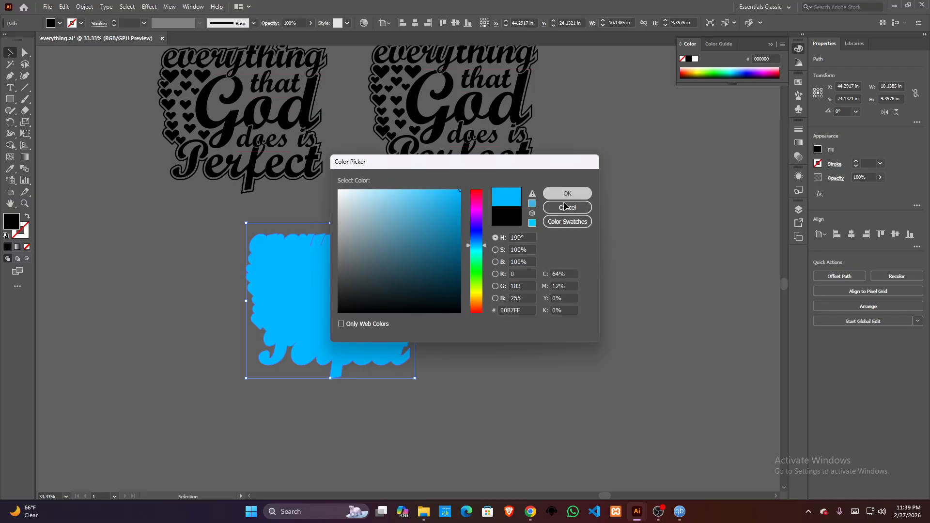
# Delete the blue silhouette below the two designs
pyautogui.click(467, 339)
pyautogui.scroll(3, 436, 378)
pyautogui.scroll(-1, 448, 387)
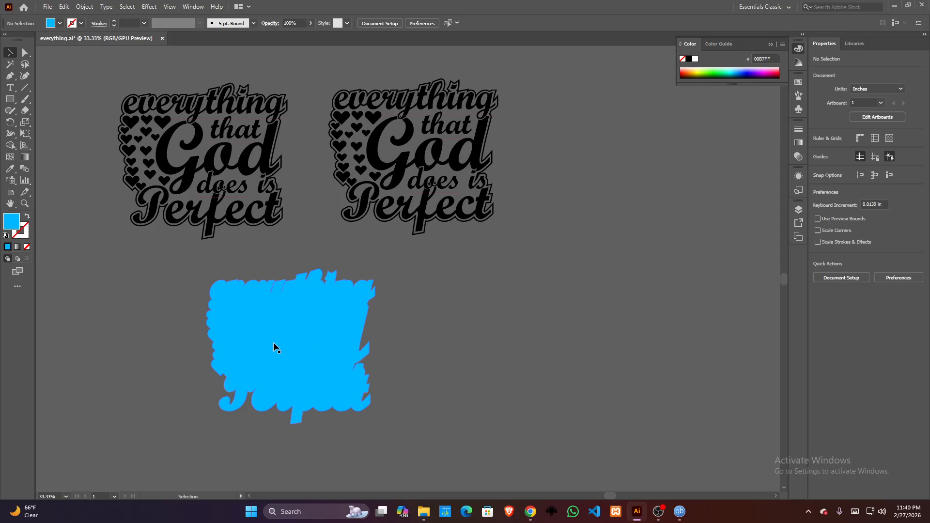
pyautogui.click(300, 324)
pyautogui.press('Delete')
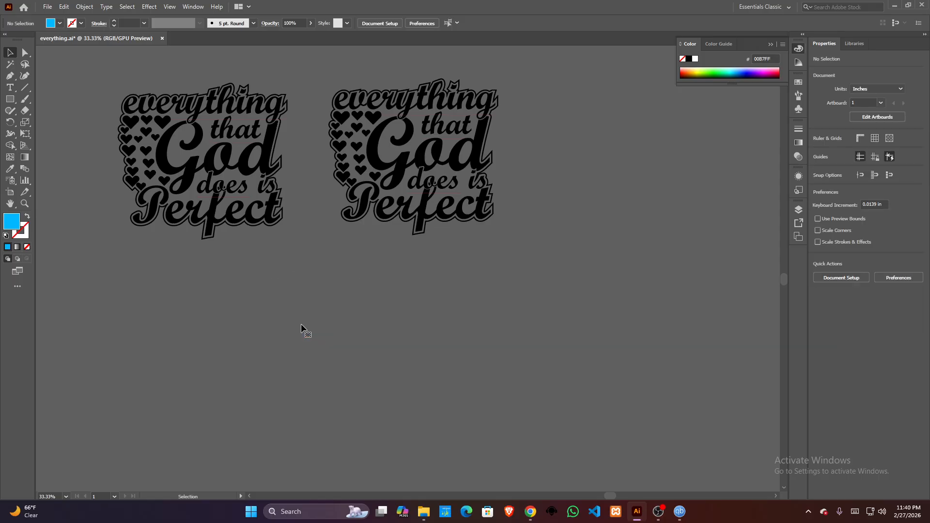
# Remove the stroke from the duplicated design's outline, fill the shape with green (00A651), and deselect it
pyautogui.click(343, 215)
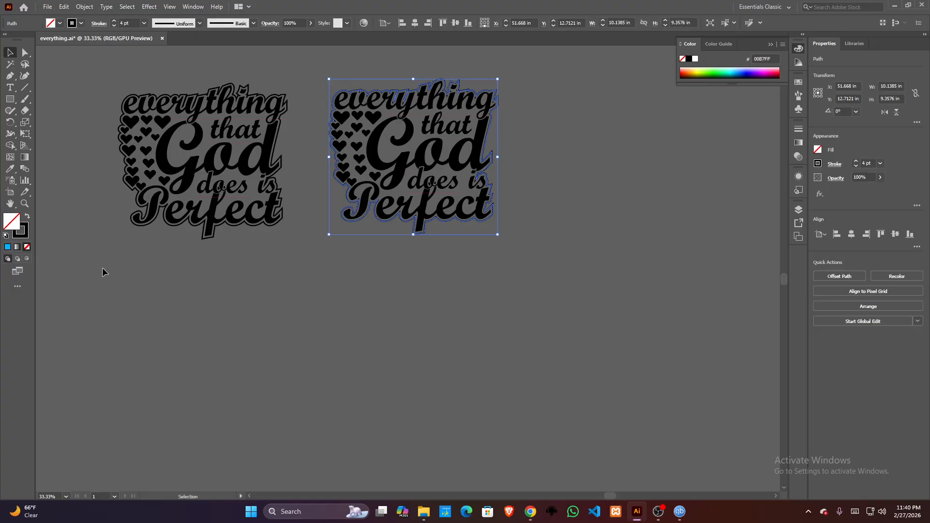
pyautogui.click(81, 22)
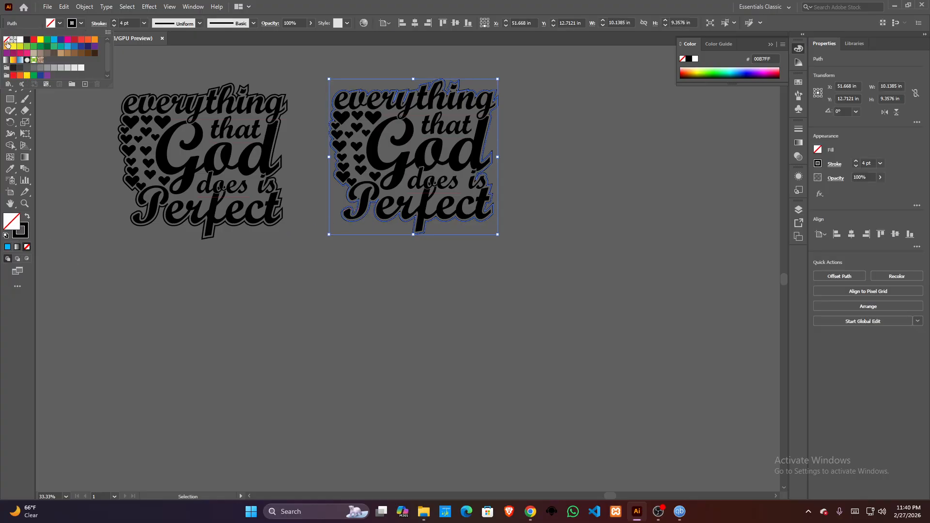
pyautogui.click(6, 40)
pyautogui.click(60, 25)
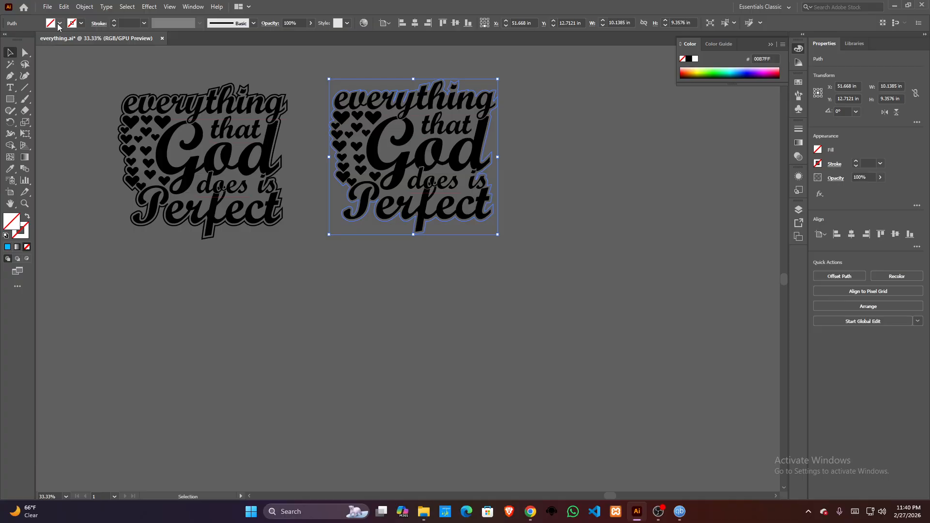
pyautogui.click(59, 24)
pyautogui.click(46, 40)
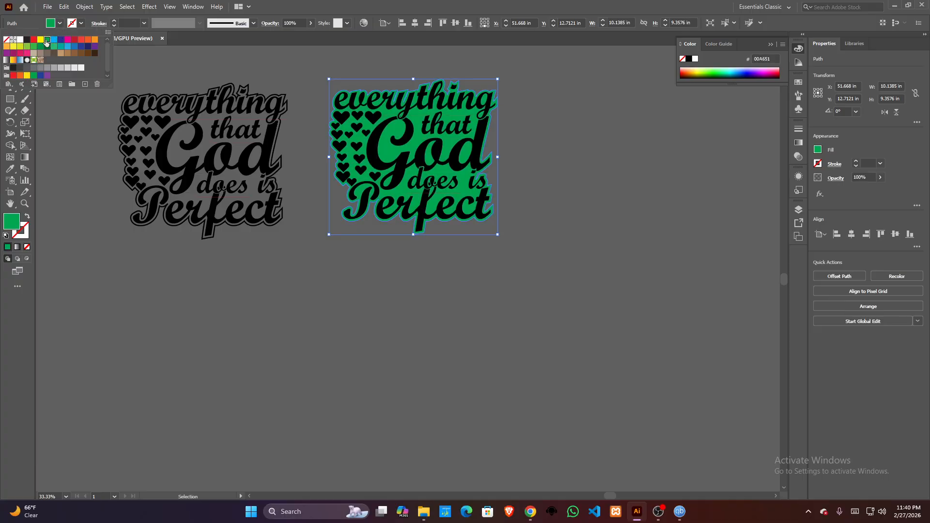
pyautogui.click(111, 232)
pyautogui.click(260, 335)
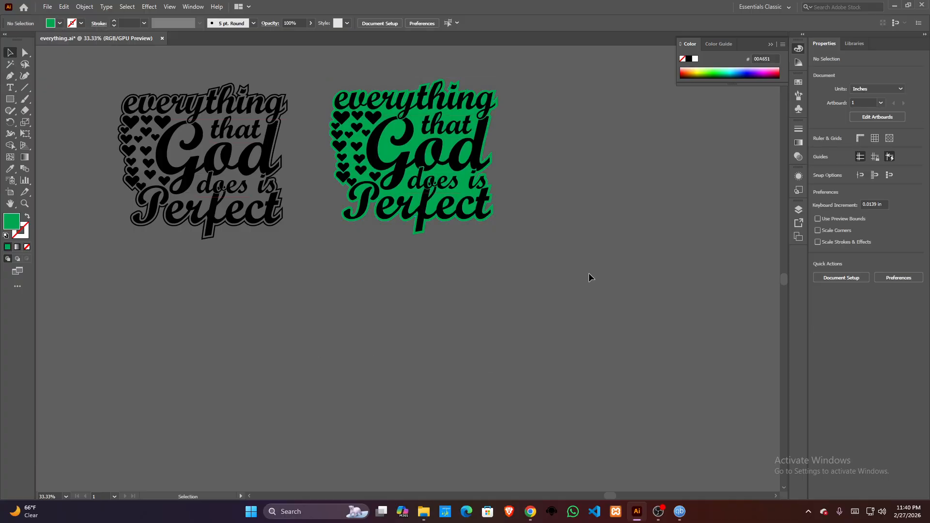
# Examine the black-outlined and green-backed versions alongside the reference design
pyautogui.scroll(1, 500, 76)
pyautogui.moveTo(535, 219); pyautogui.dragTo(622, 246)
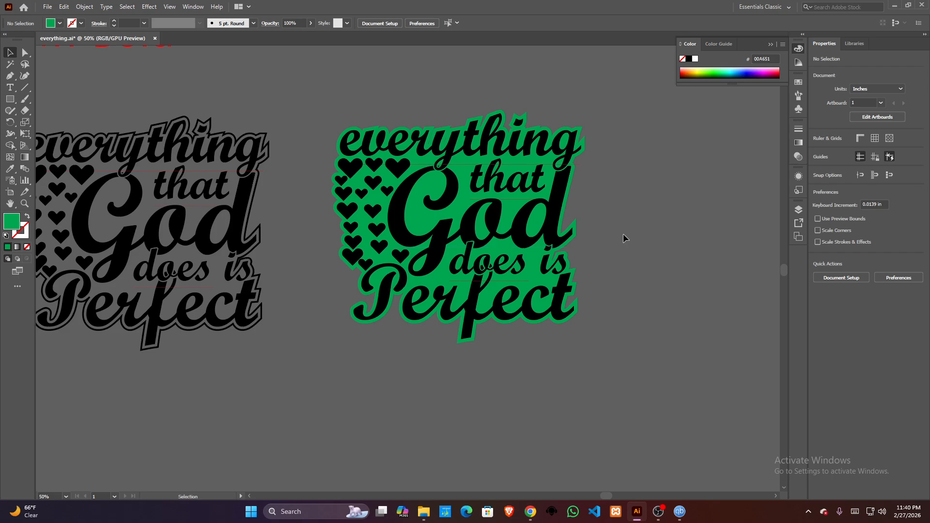
pyautogui.scroll(-1, 632, 231)
pyautogui.moveTo(514, 391); pyautogui.dragTo(472, 381)
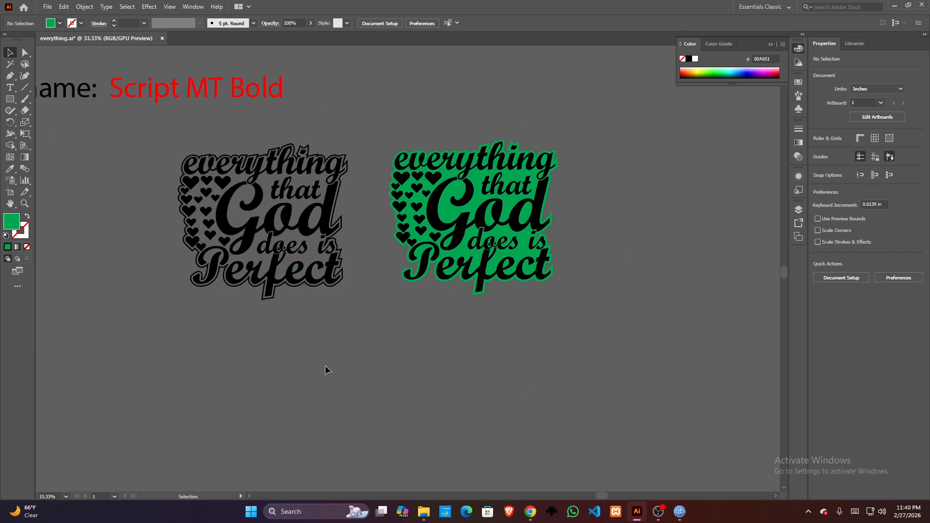
pyautogui.moveTo(199, 342); pyautogui.dragTo(277, 357)
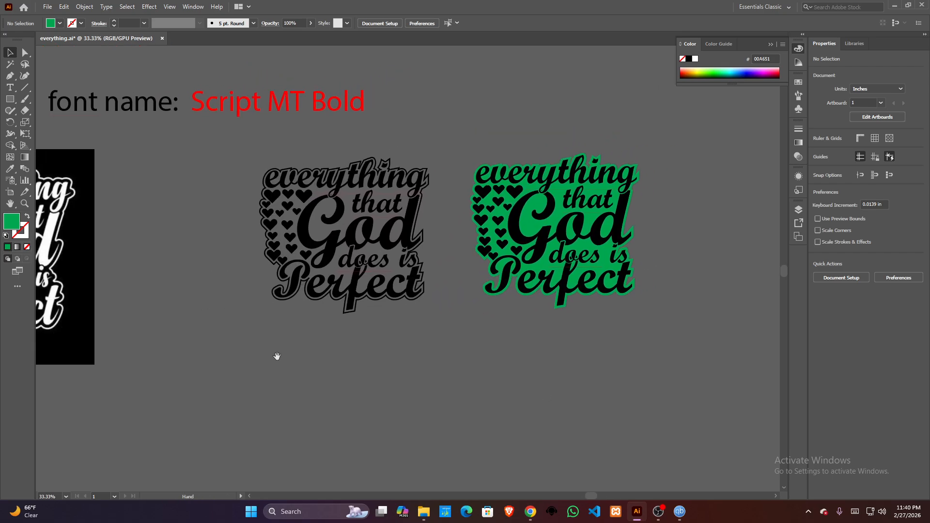
pyautogui.moveTo(176, 323); pyautogui.dragTo(258, 316)
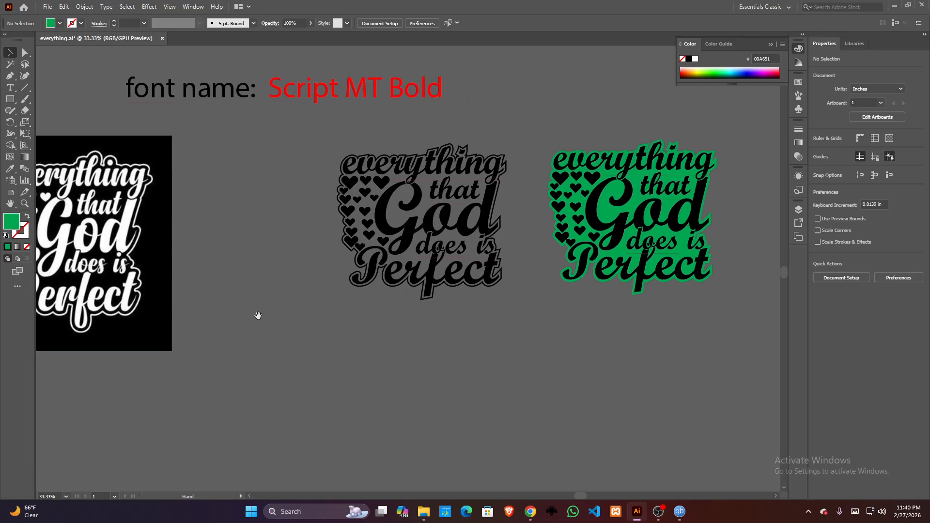
pyautogui.moveTo(581, 341); pyautogui.dragTo(350, 330)
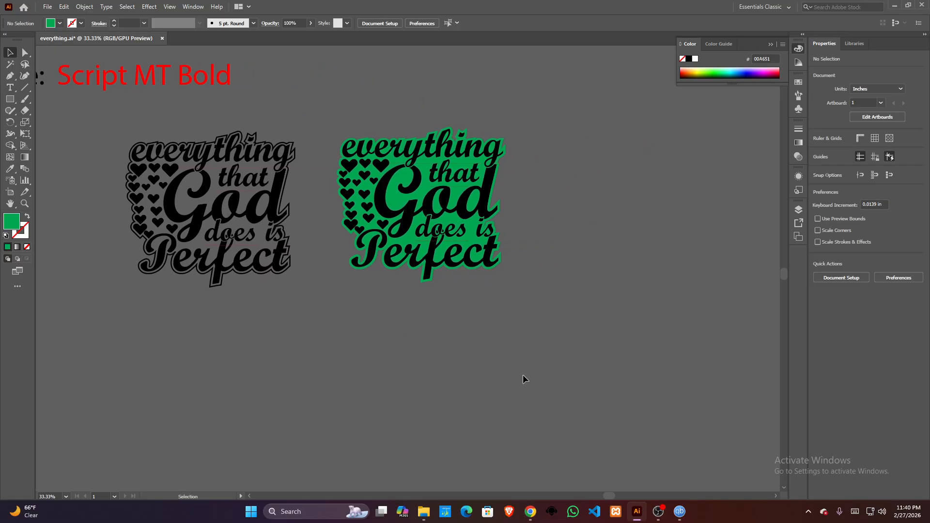